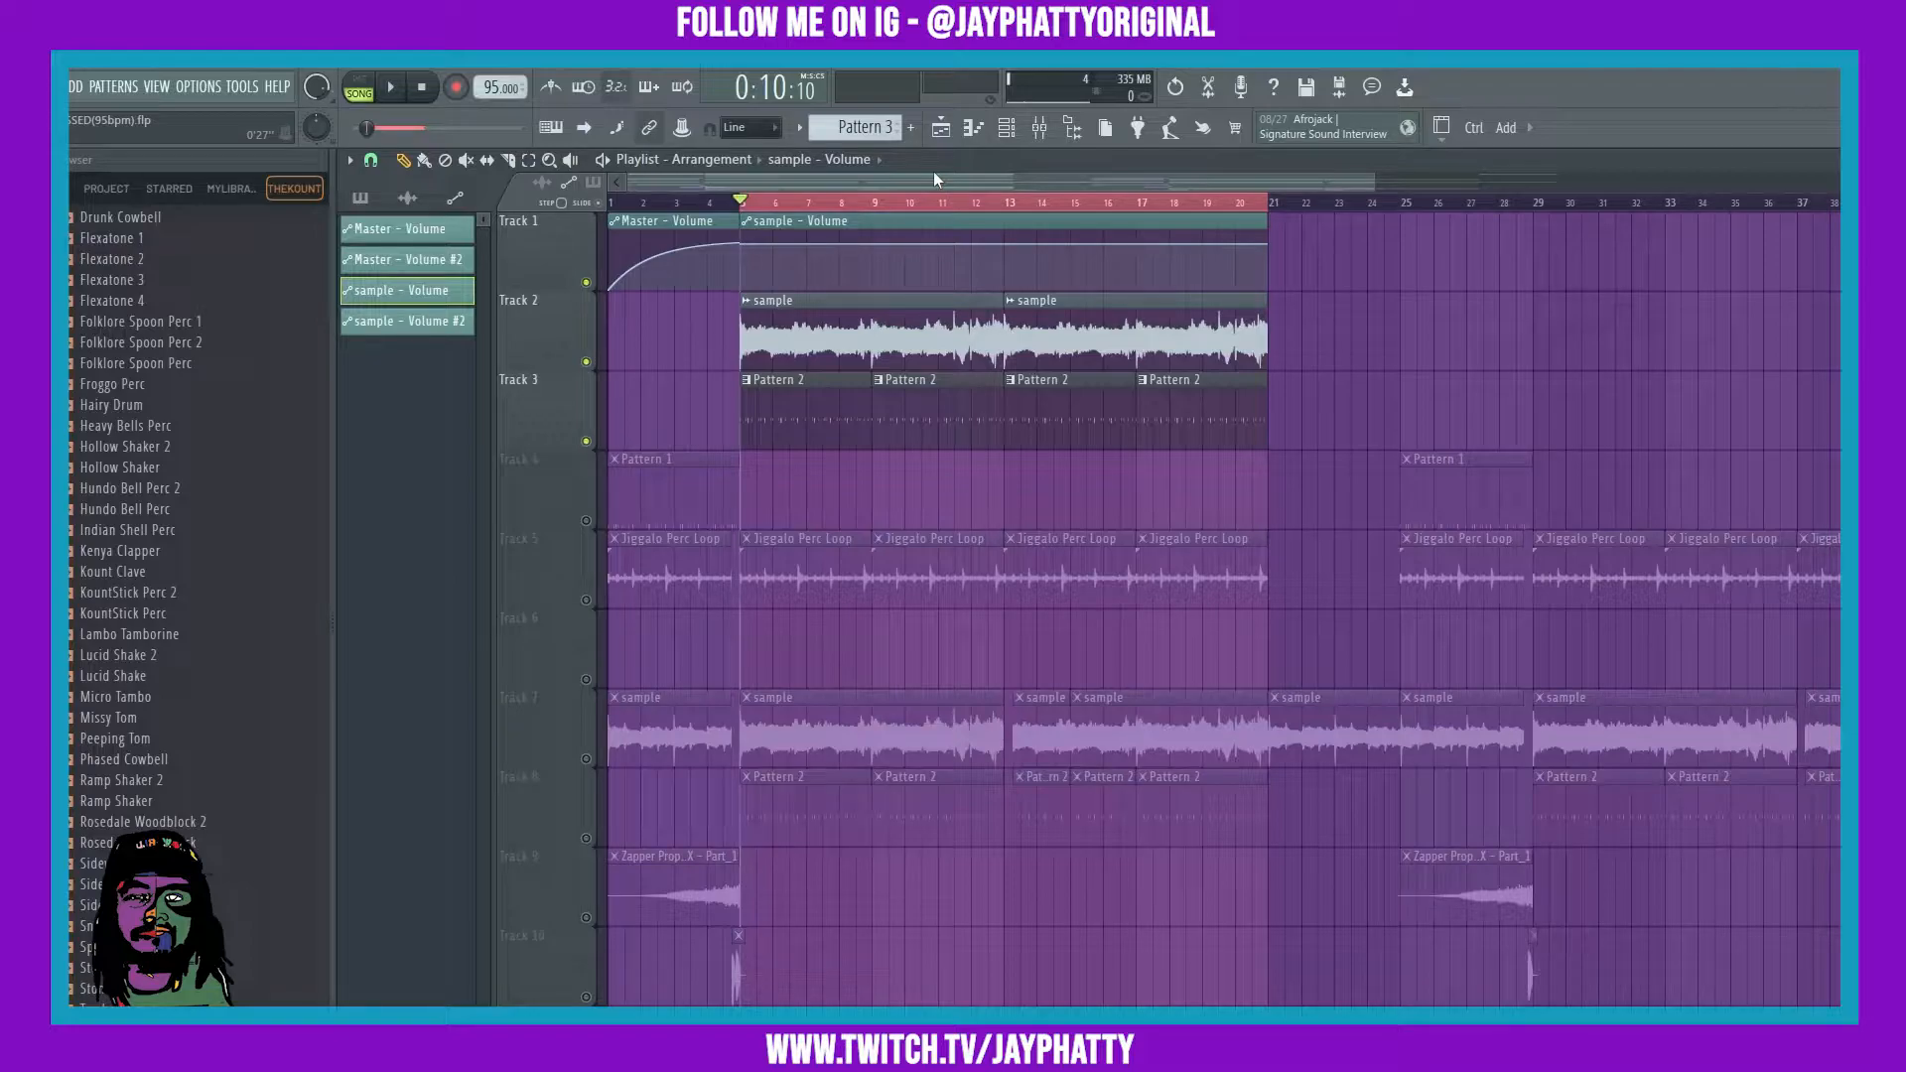
Step: Add a lowered point near bar 6.5 in the sample - Volume automation on Track 1 and set its mode to Double curve
scroll(914, 206, "up", 4)
left_click_drag(918, 182, 883, 184)
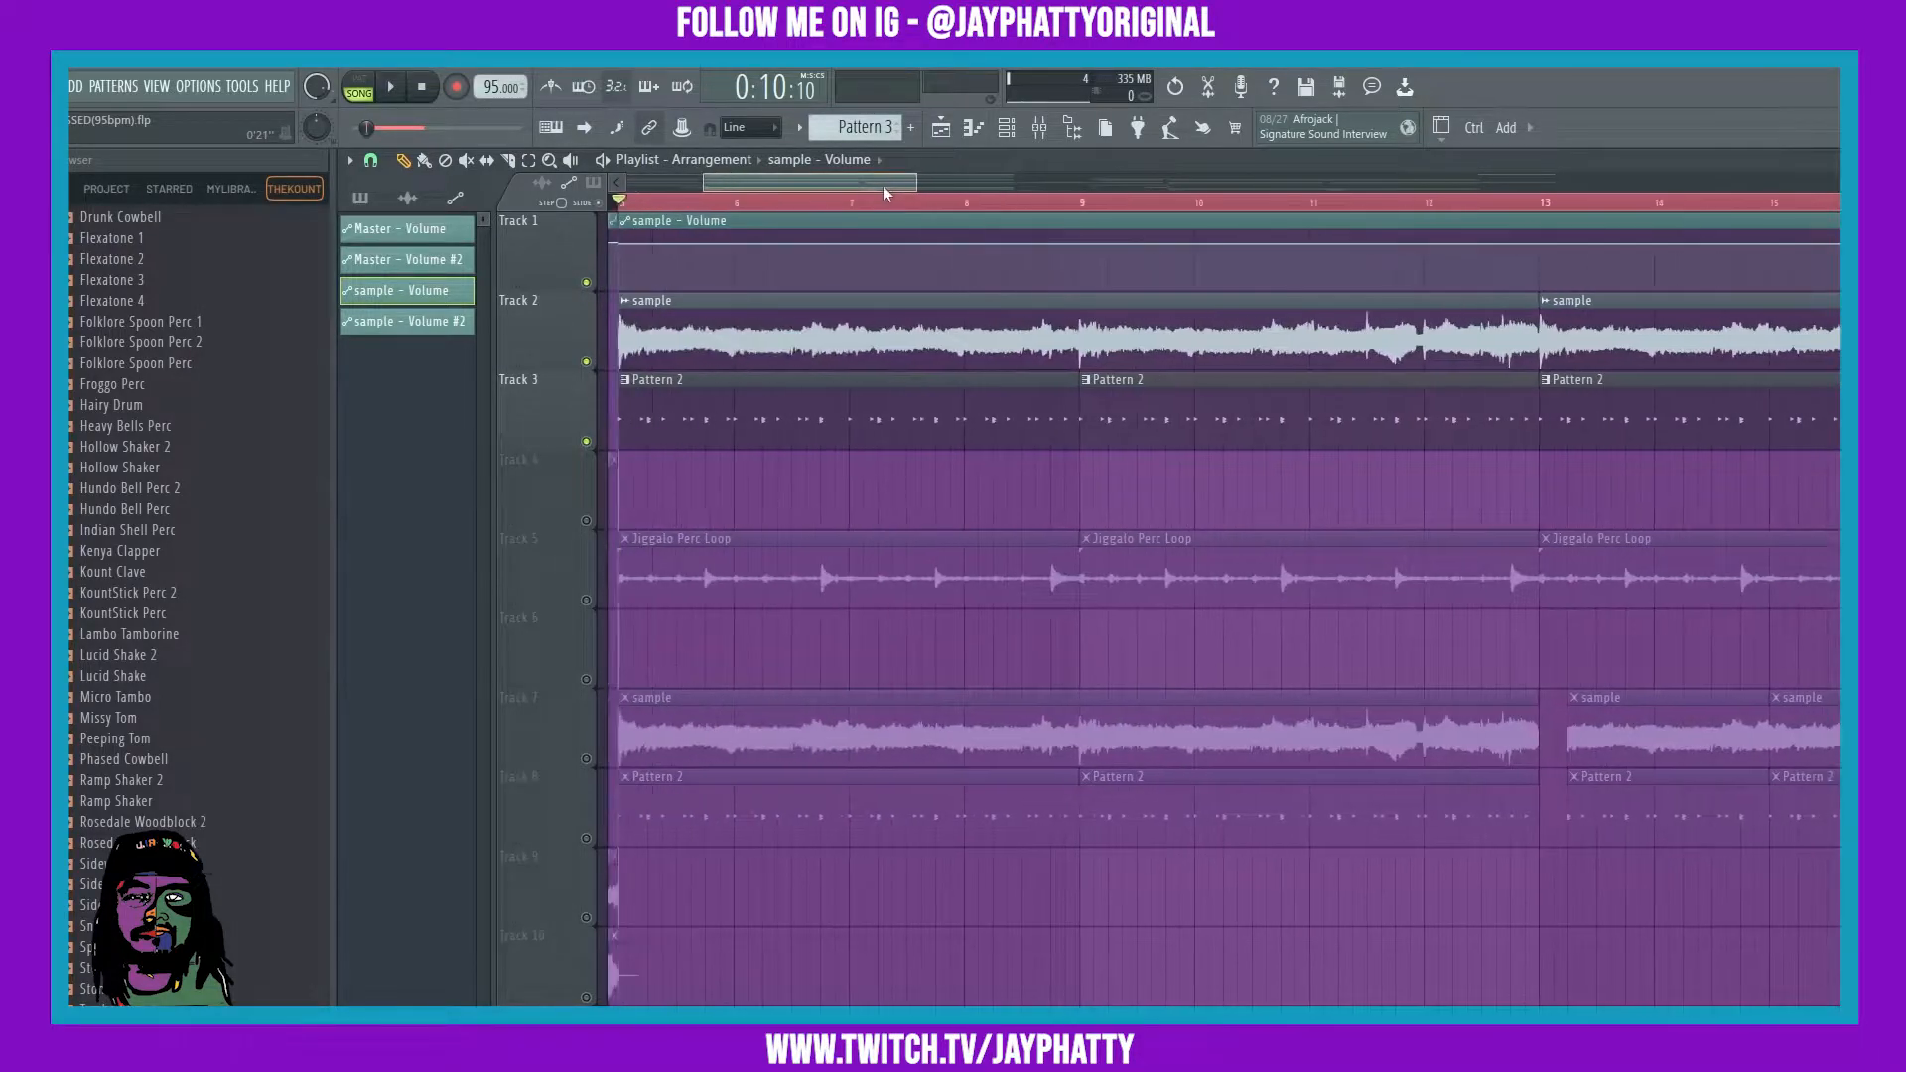
right_click(777, 244)
left_click_drag(777, 244, 705, 267)
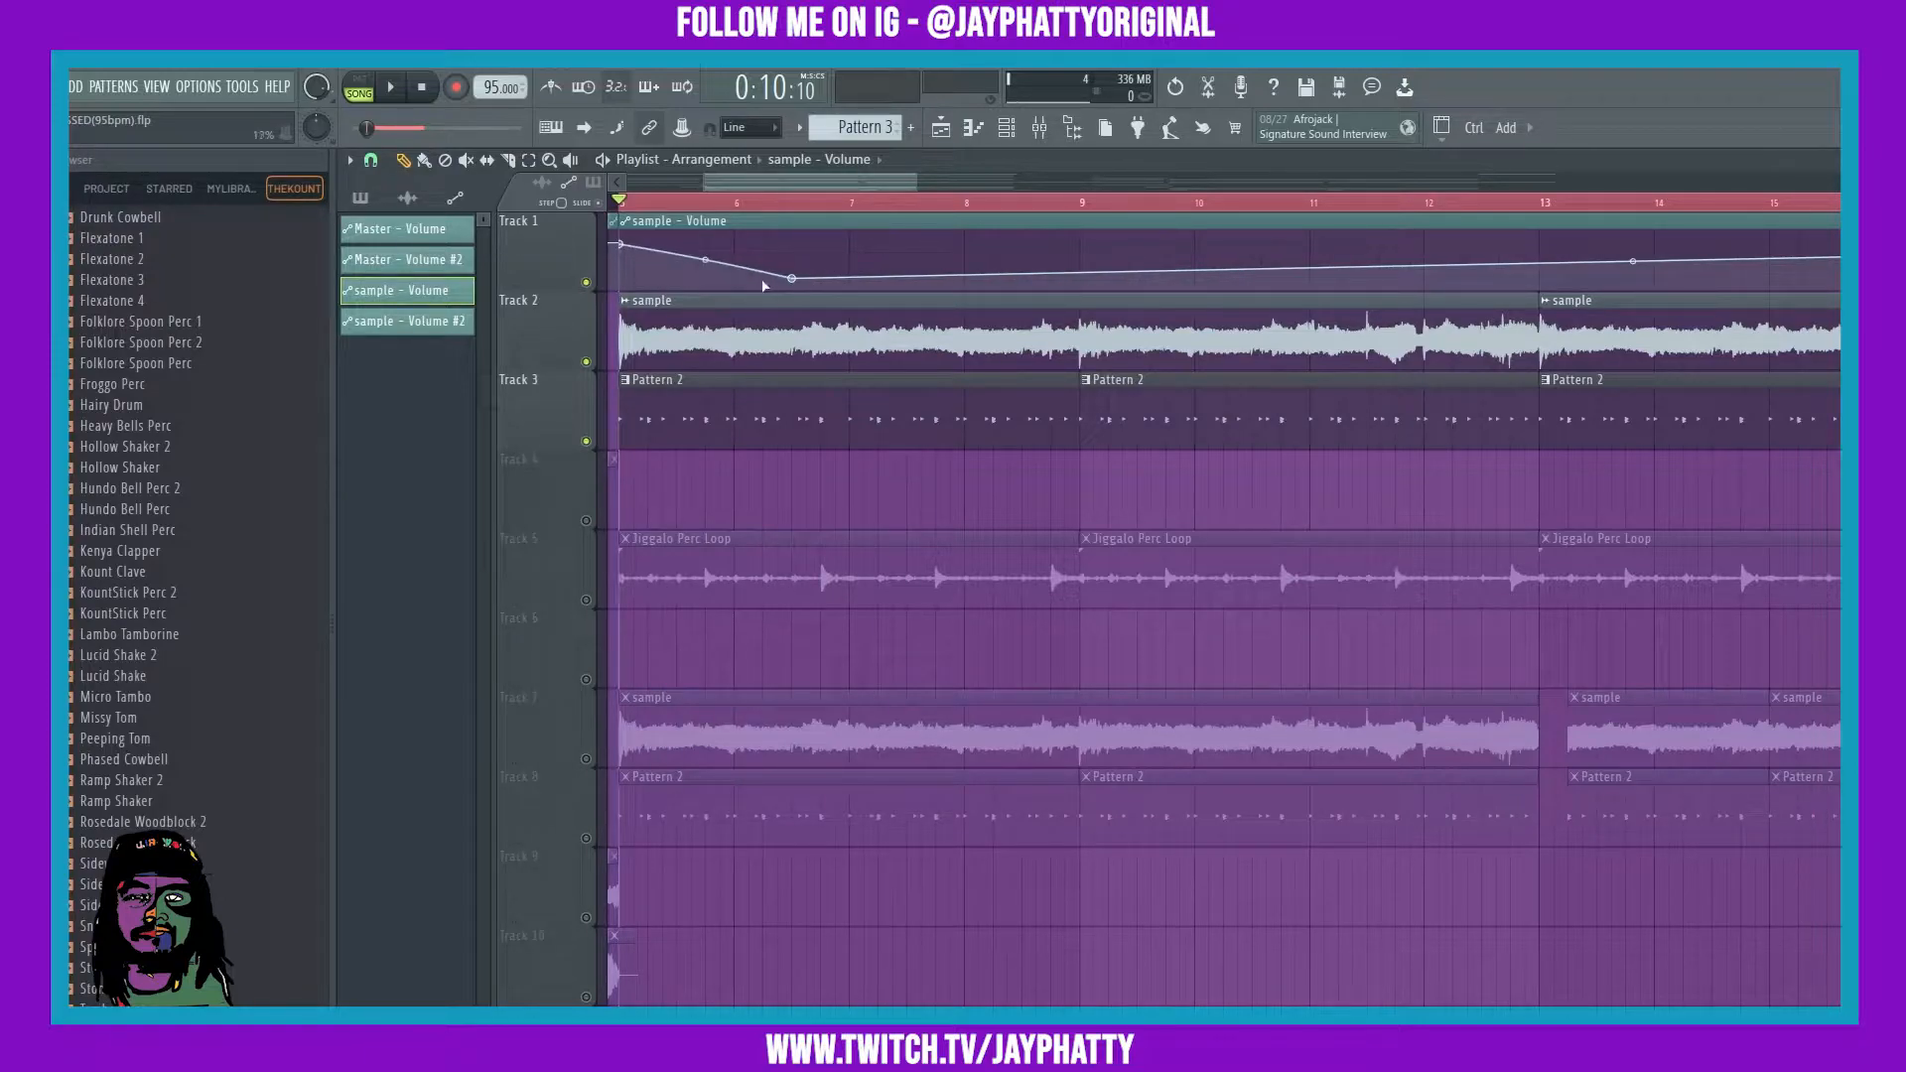
right_click(795, 281)
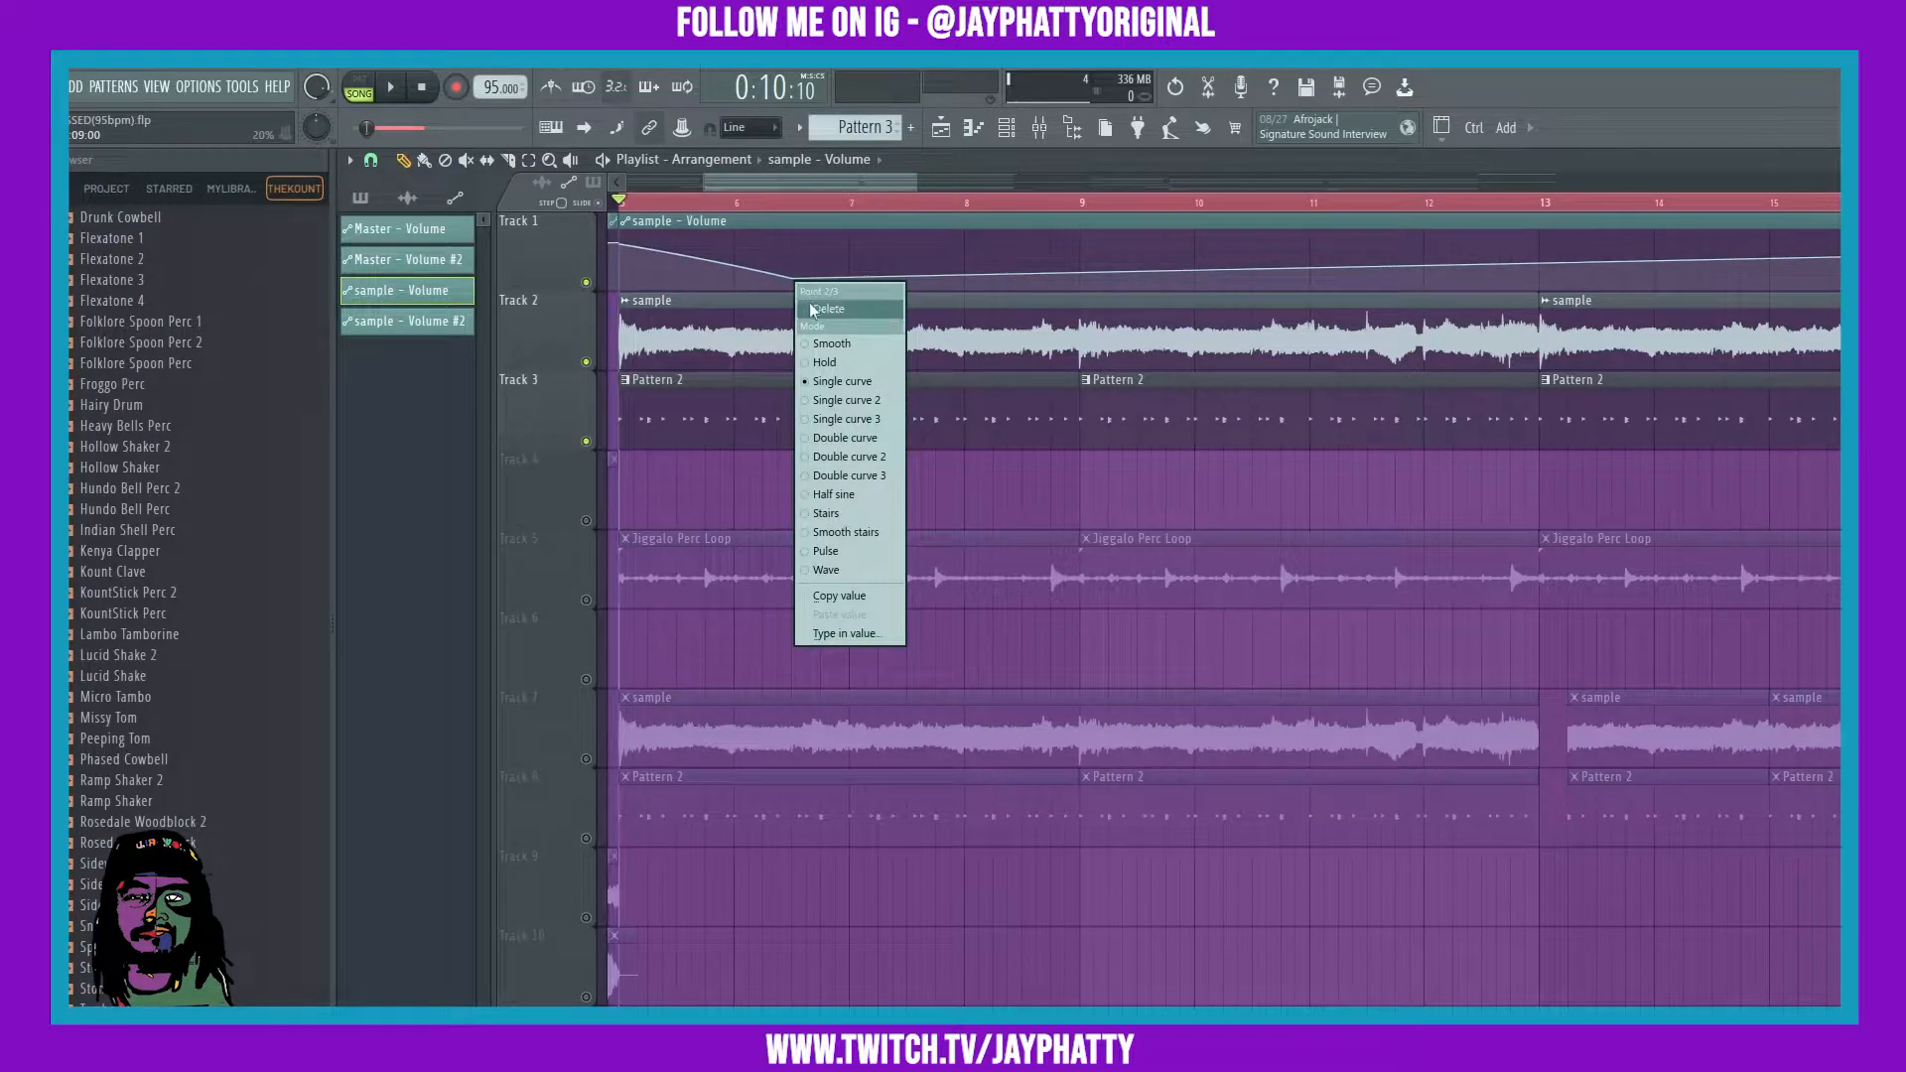
left_click(860, 399)
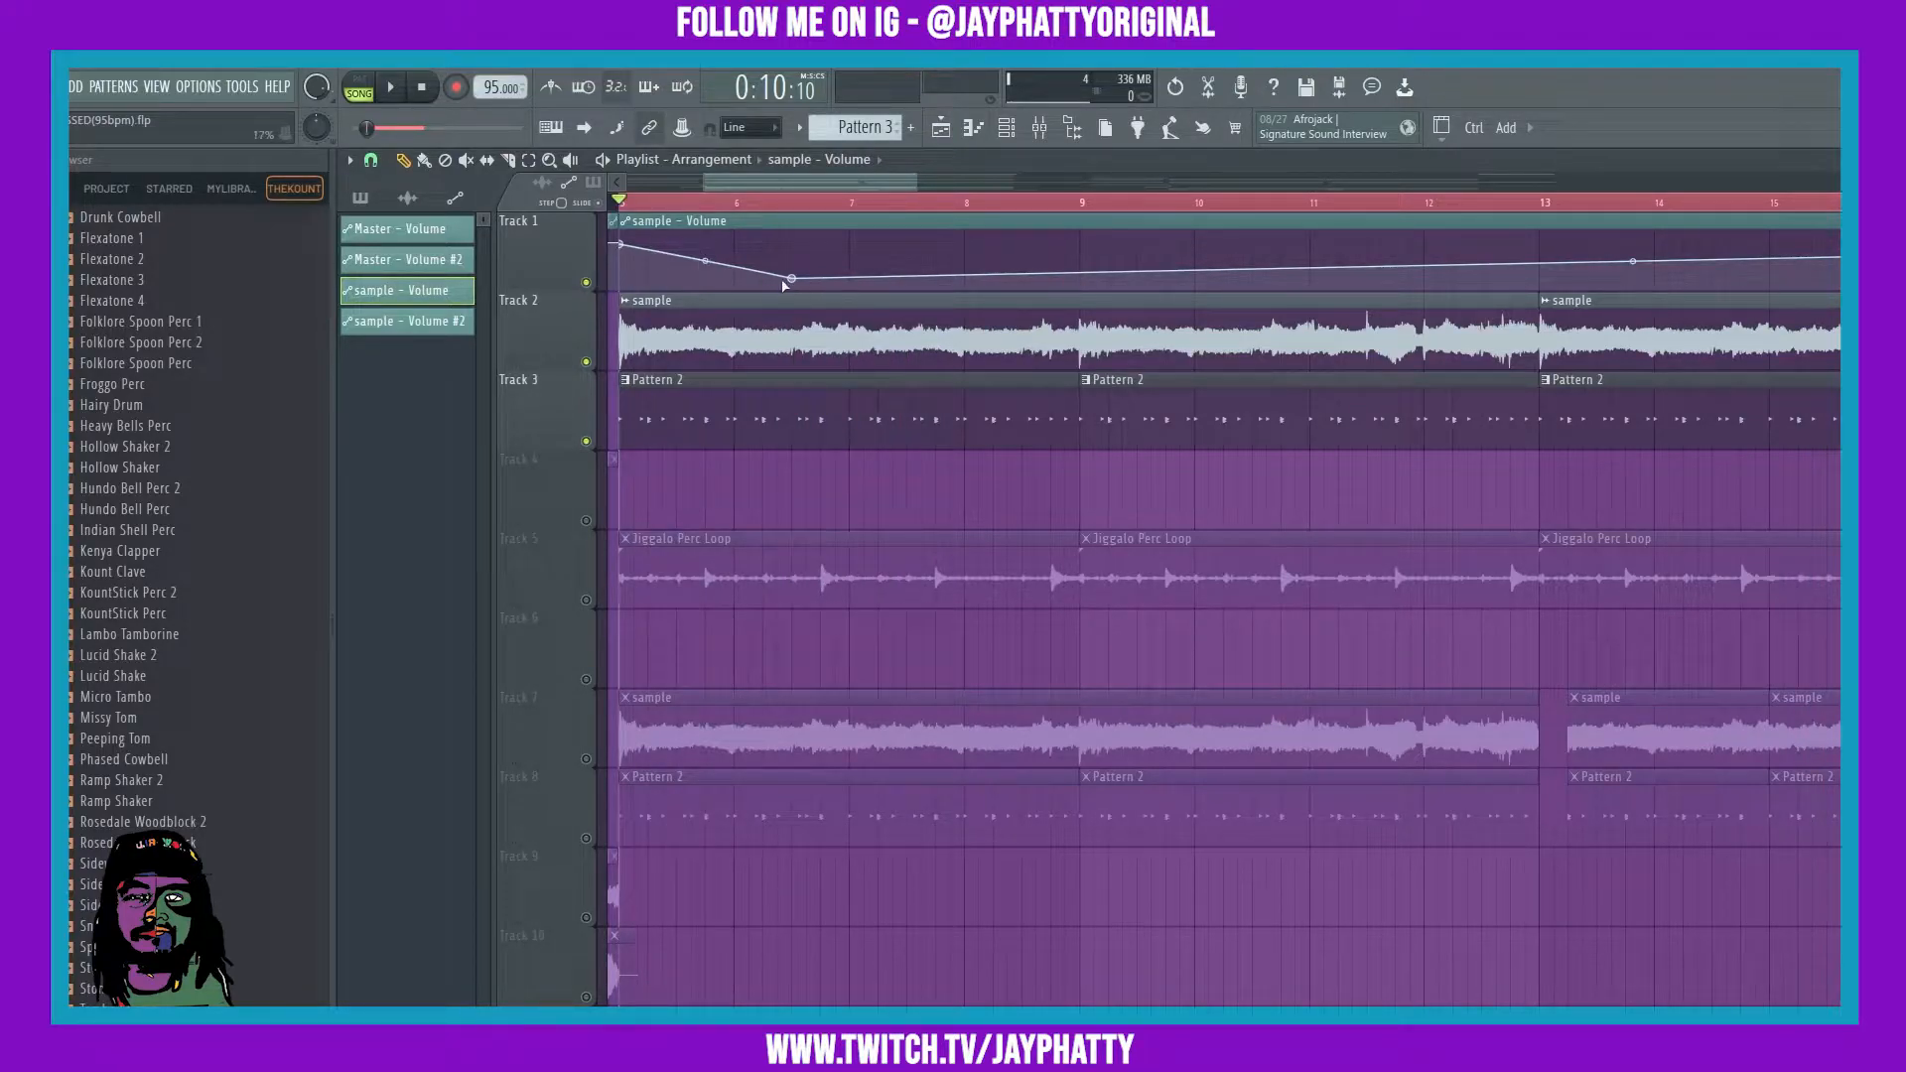
right_click(794, 281)
left_click(853, 438)
Step: Add a raised point near bar 7.5 in the sample - Volume automation and reshape the curves around the dip with their tension points
right_click(895, 290)
left_click_drag(894, 290, 906, 249)
mouse_move(704, 261)
left_mouse_down()
mouse_move(705, 233)
mouse_move(665, 241)
mouse_move(707, 290)
left_mouse_up()
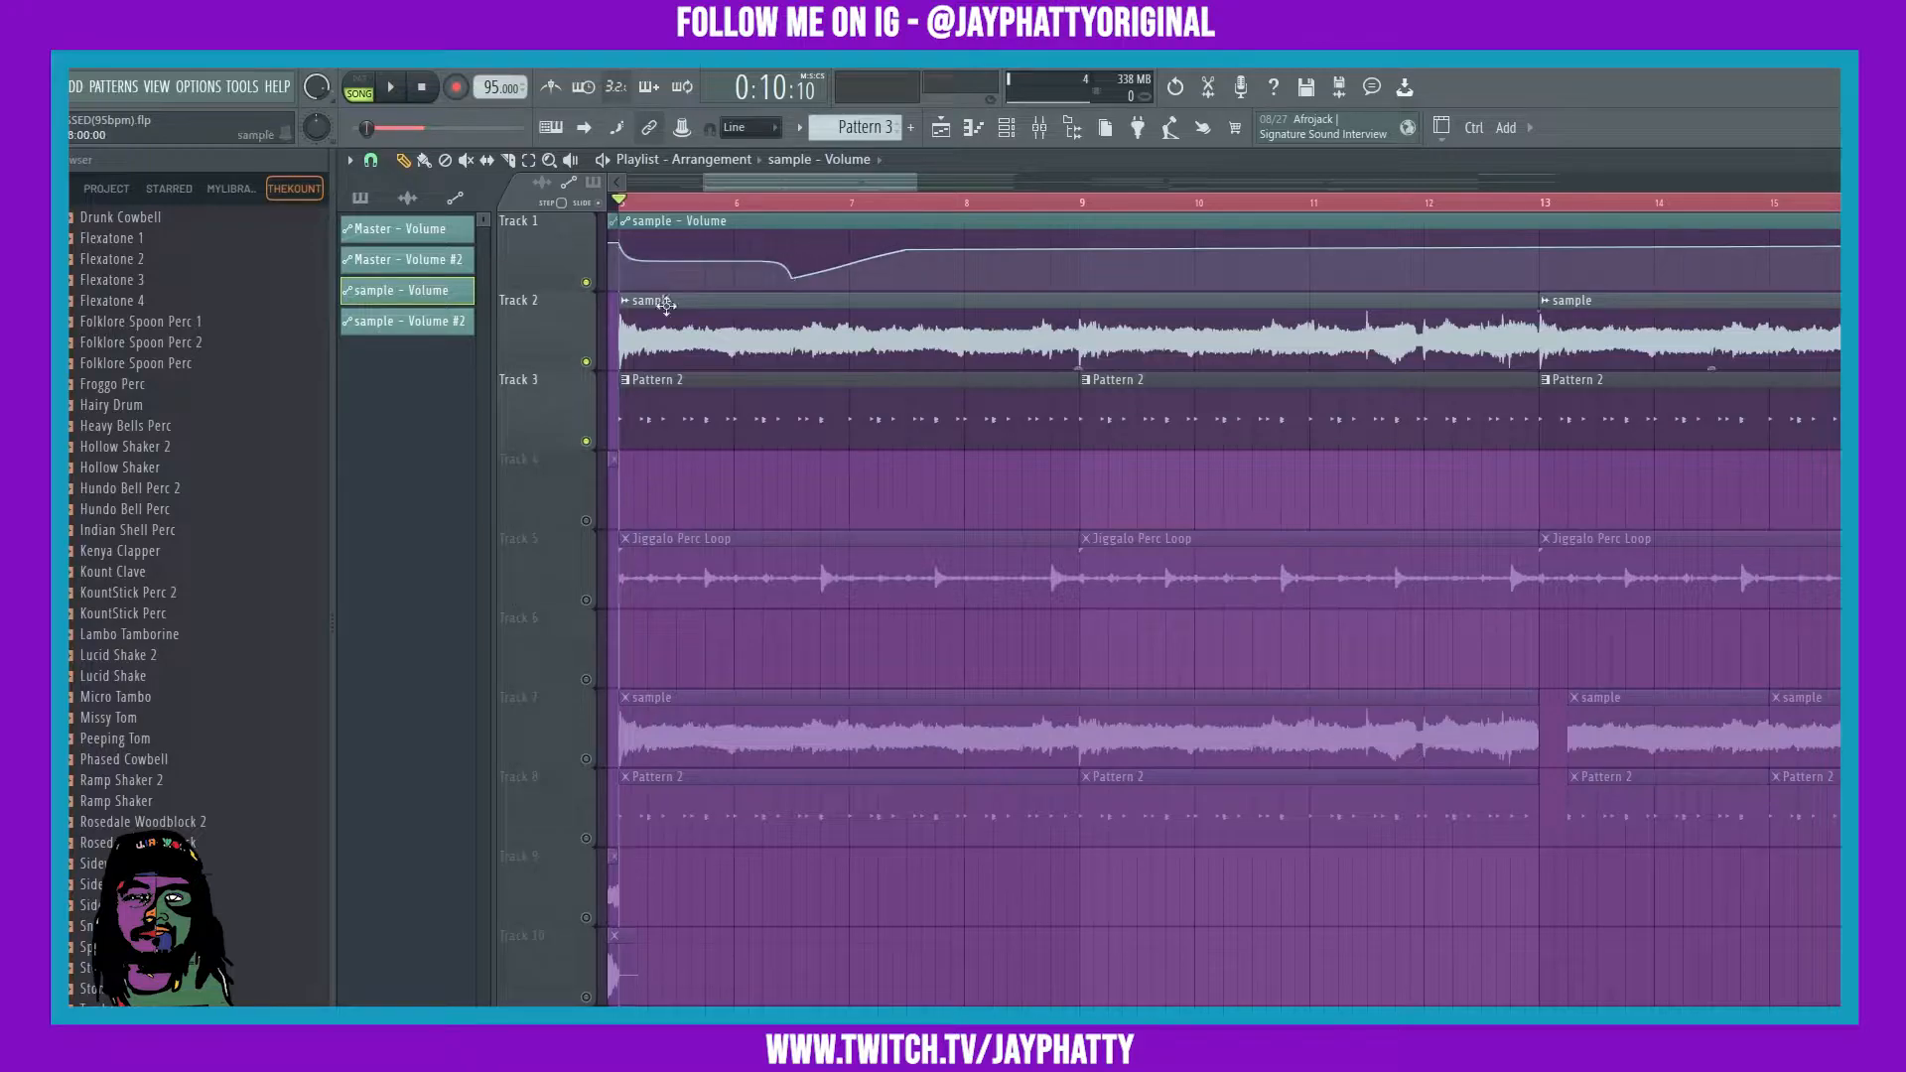
left_click_drag(849, 264, 807, 259)
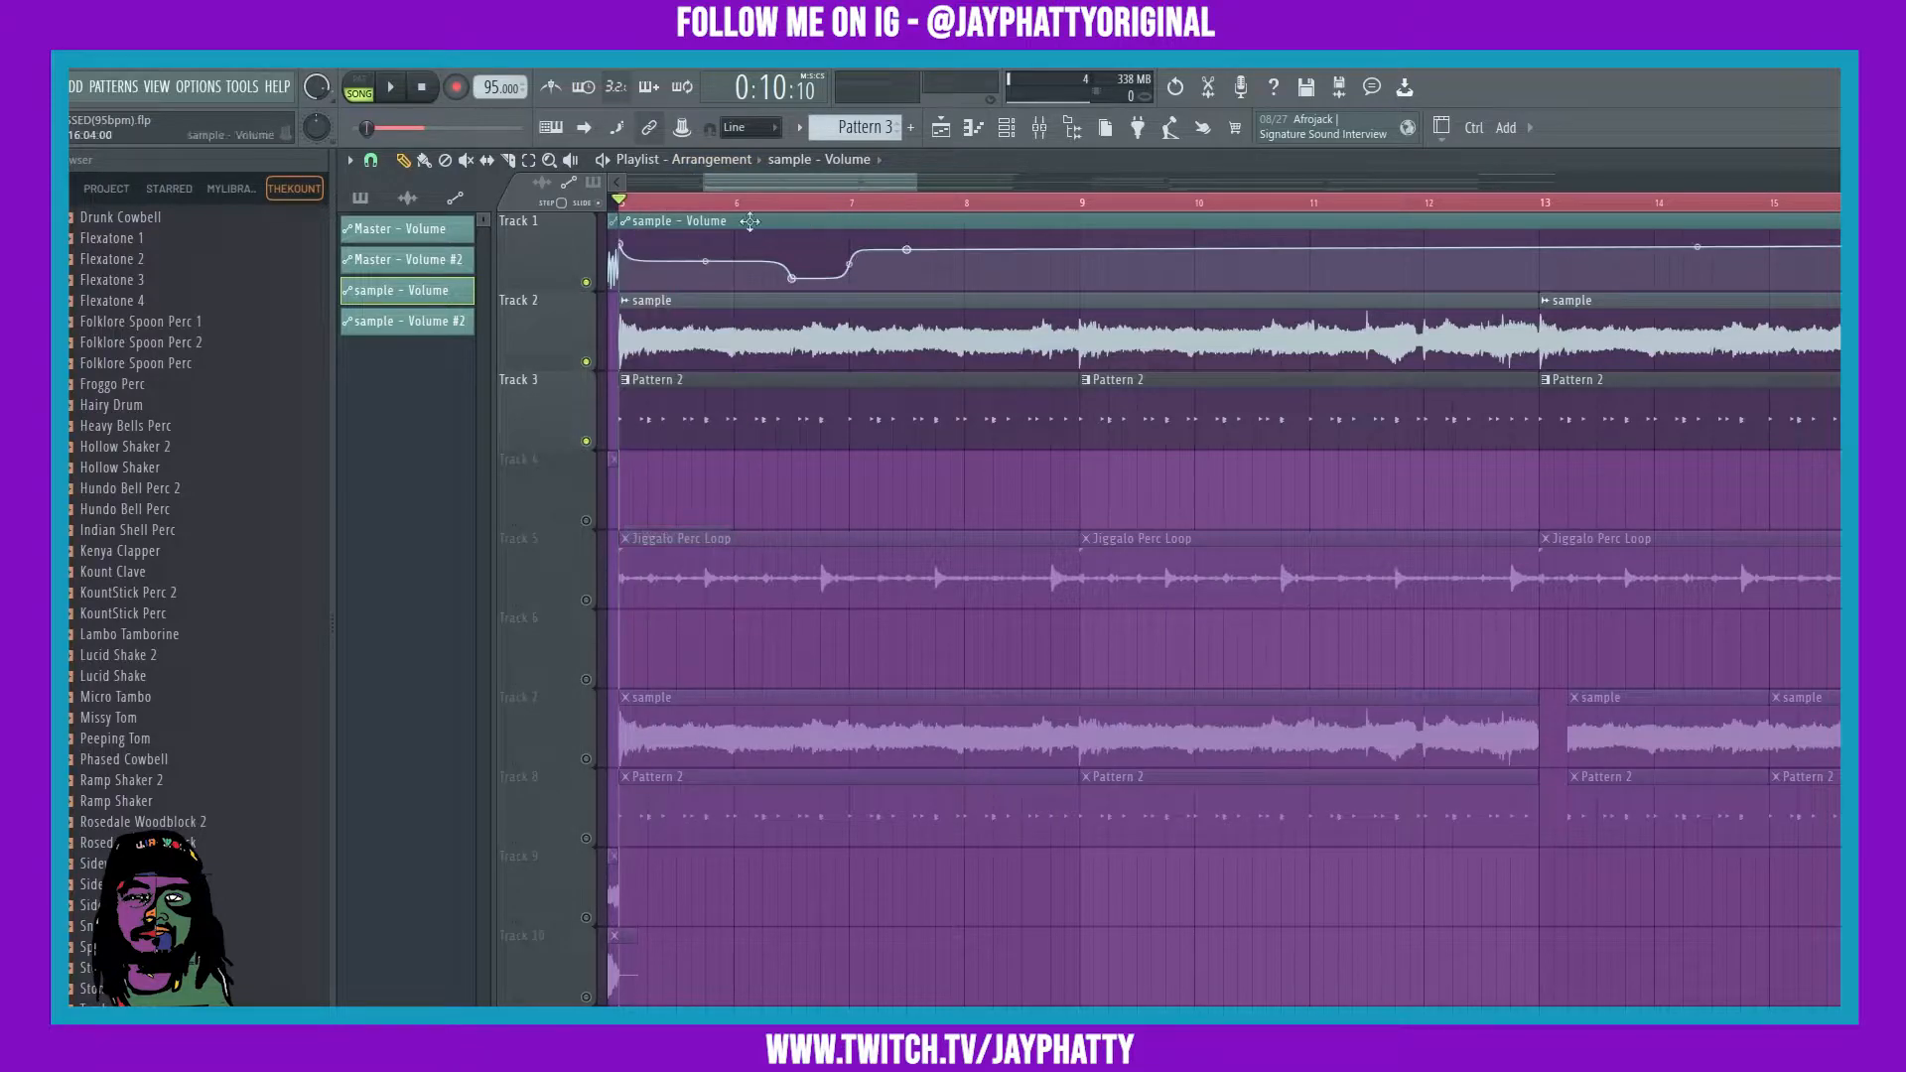
left_click_drag(635, 244, 656, 248)
left_click_drag(763, 186, 725, 190)
scroll(837, 239, "down", 3)
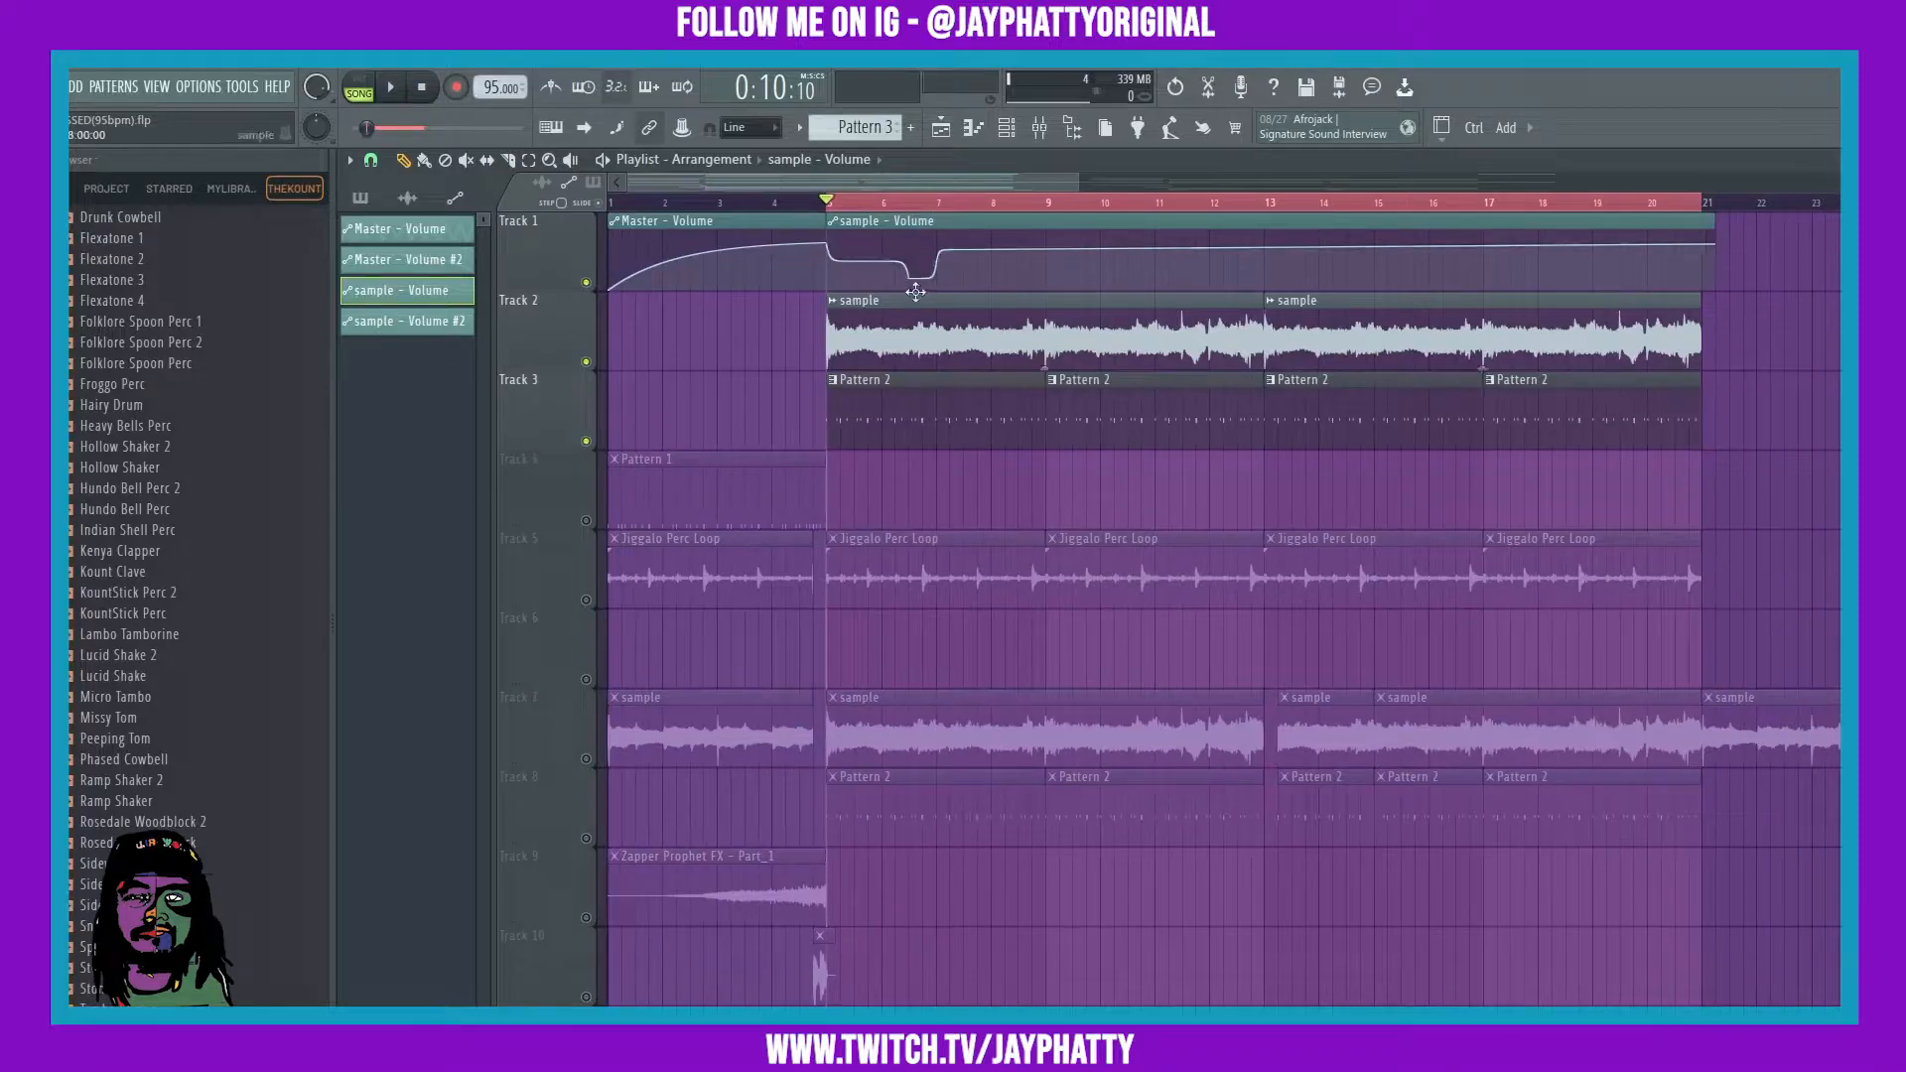
Step: Clone the sample - Volume automation clip to bar 21 on Track 1 and make the copy unique
right_click(835, 236)
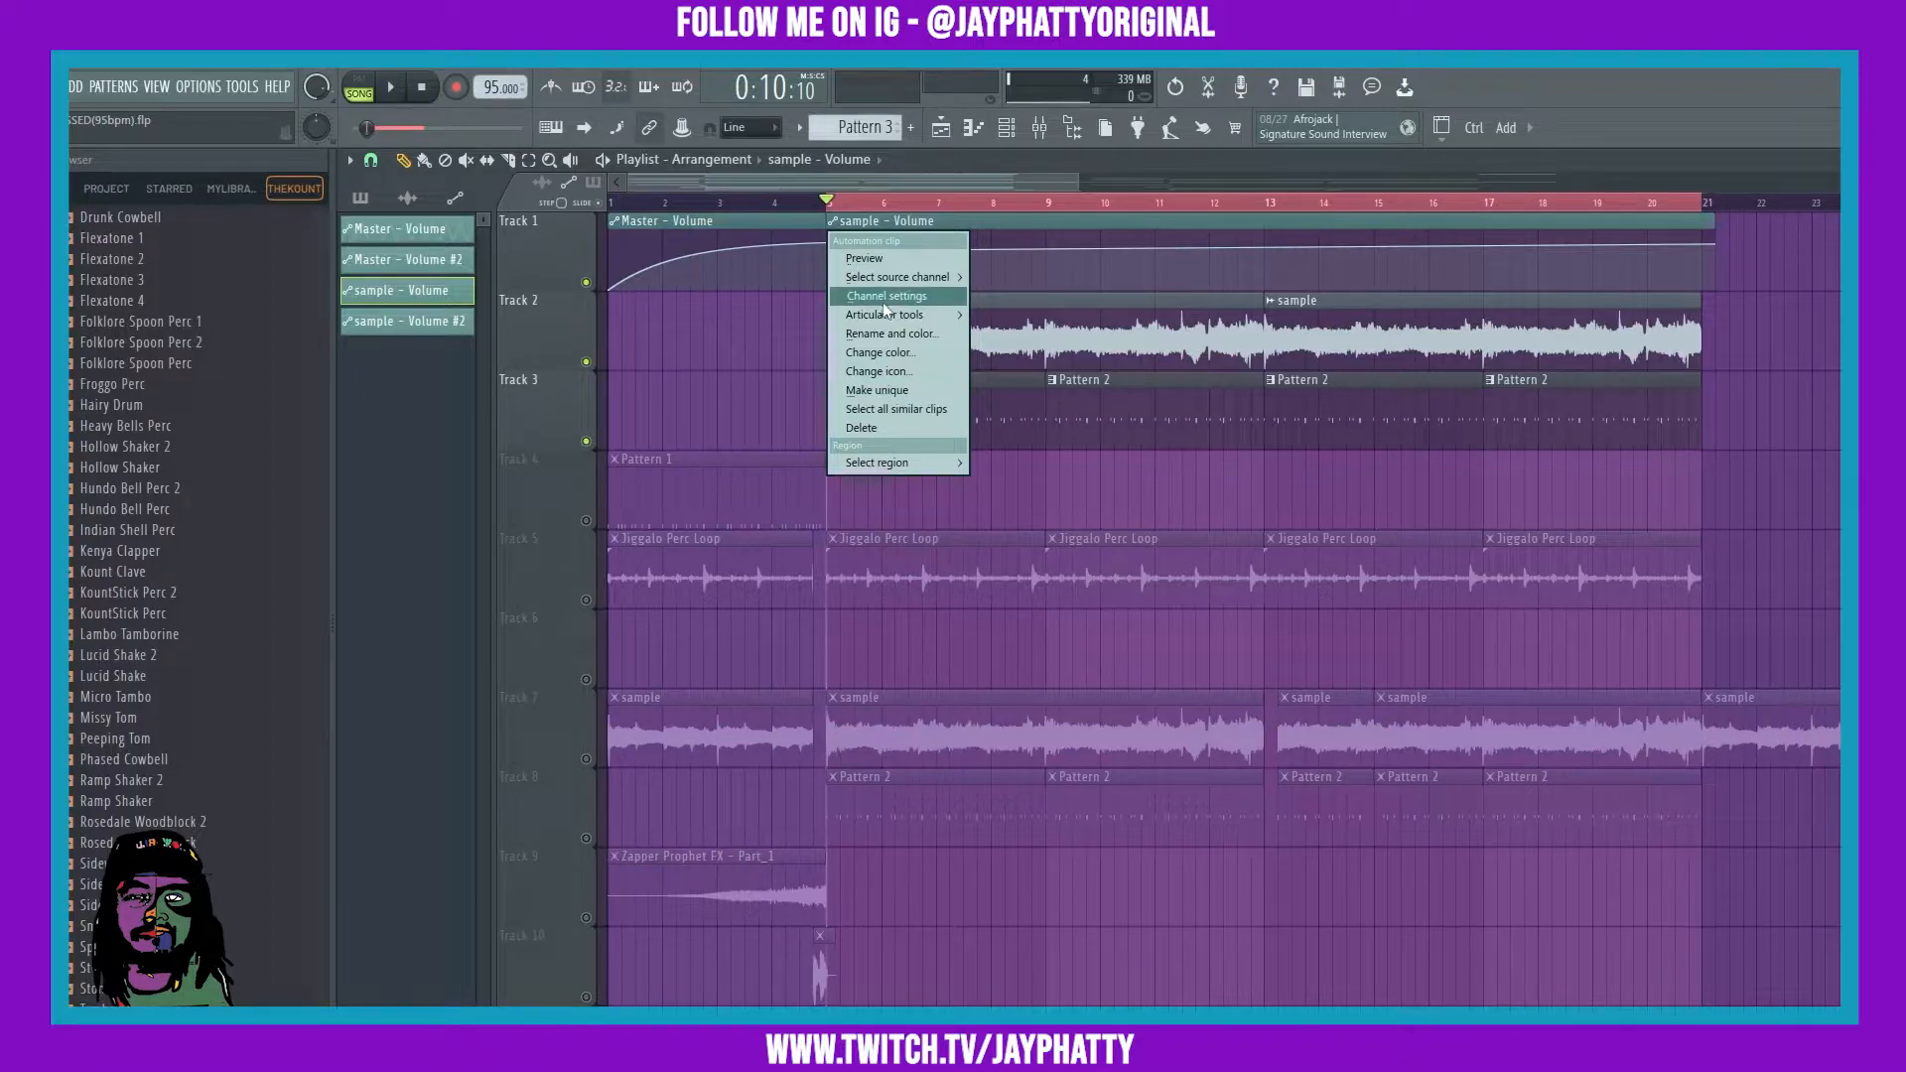
left_click(1803, 390)
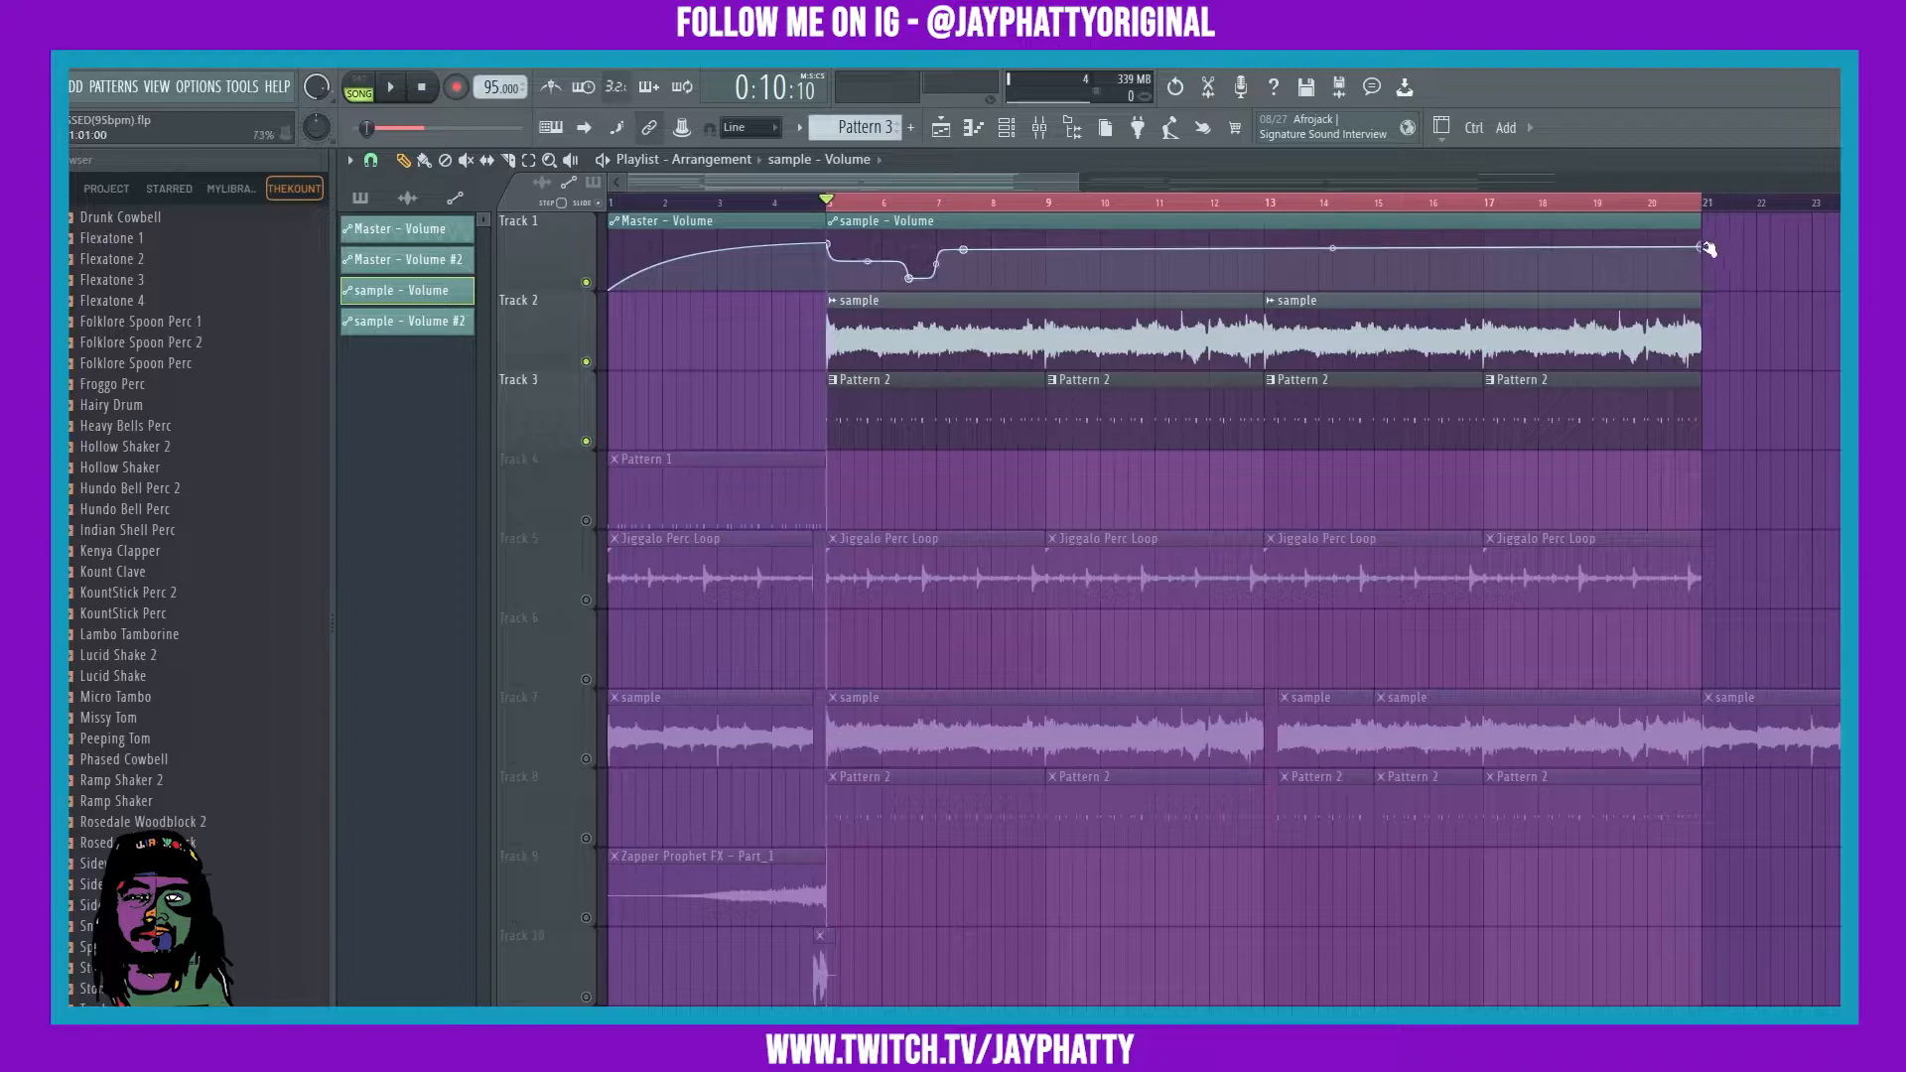
scroll(1135, 270, "down", 2)
left_click_drag(983, 212, 1586, 268)
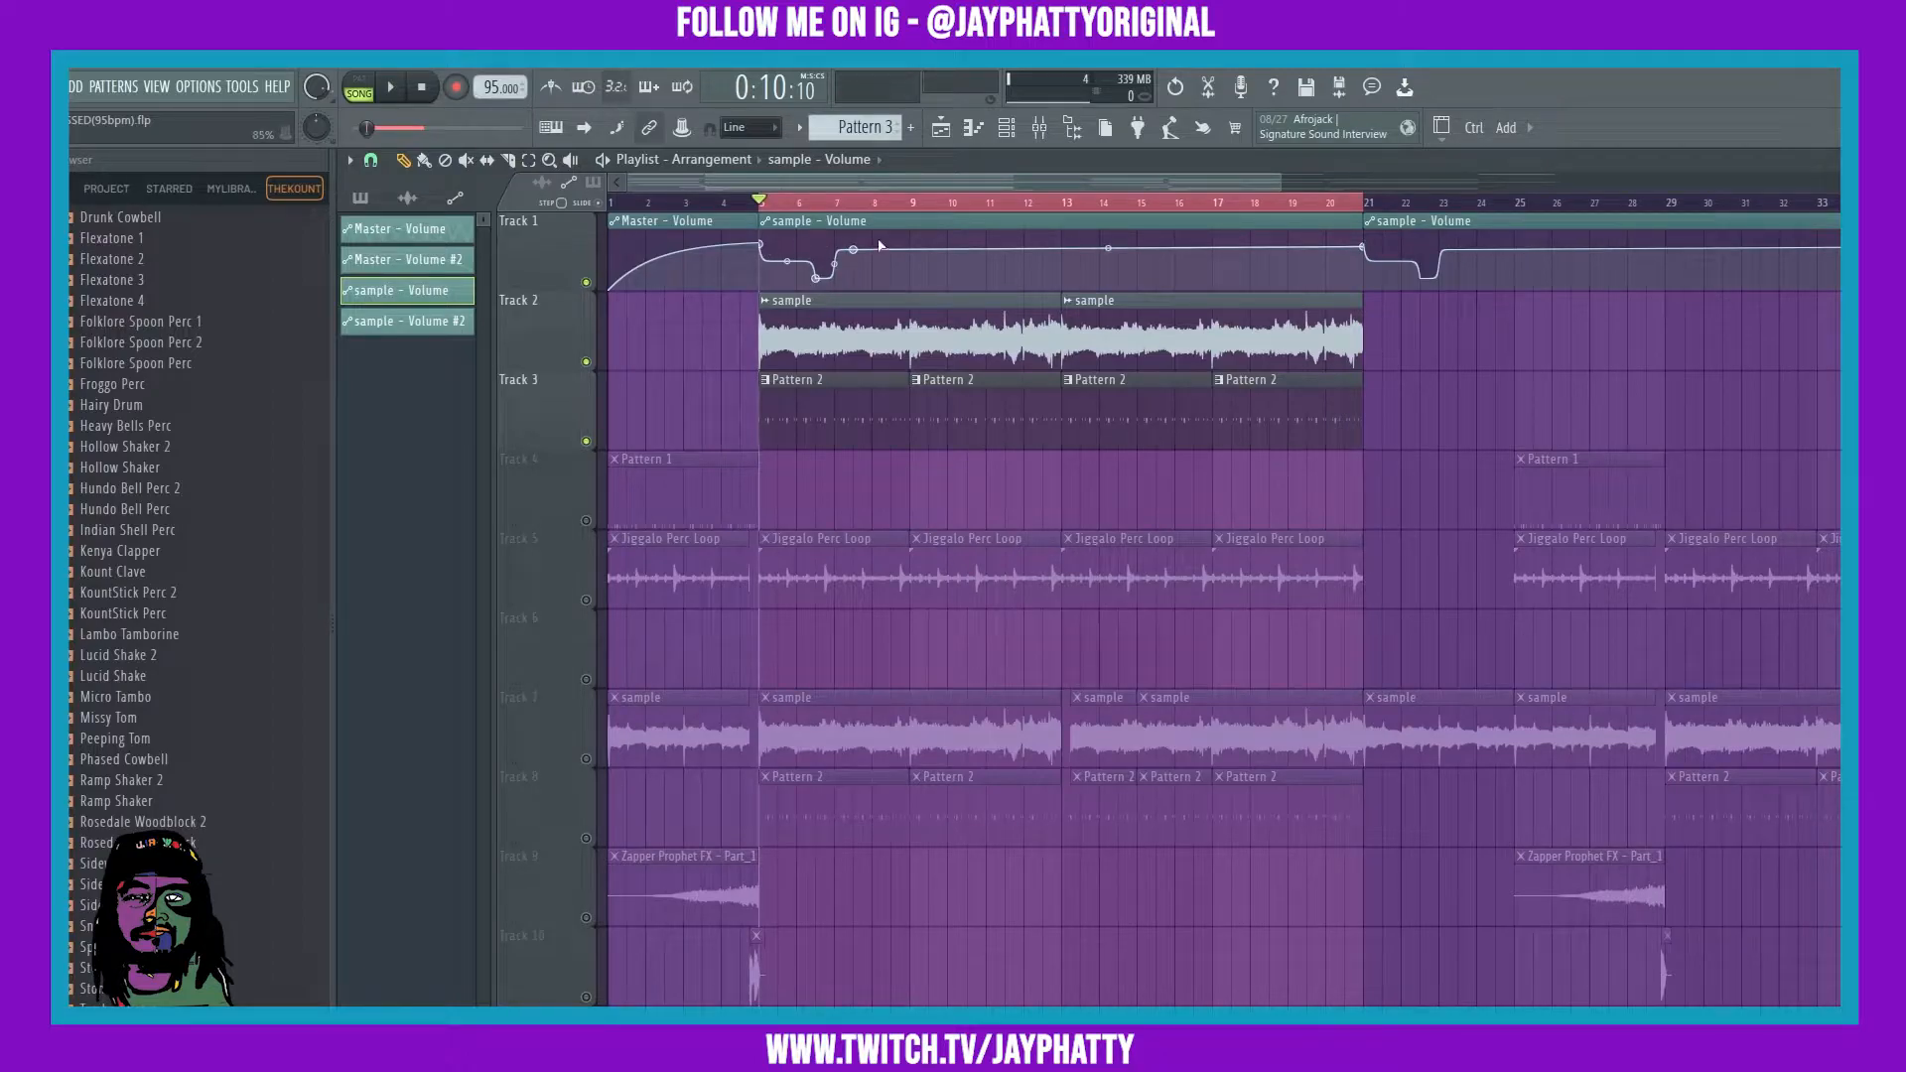
left_click(1375, 227)
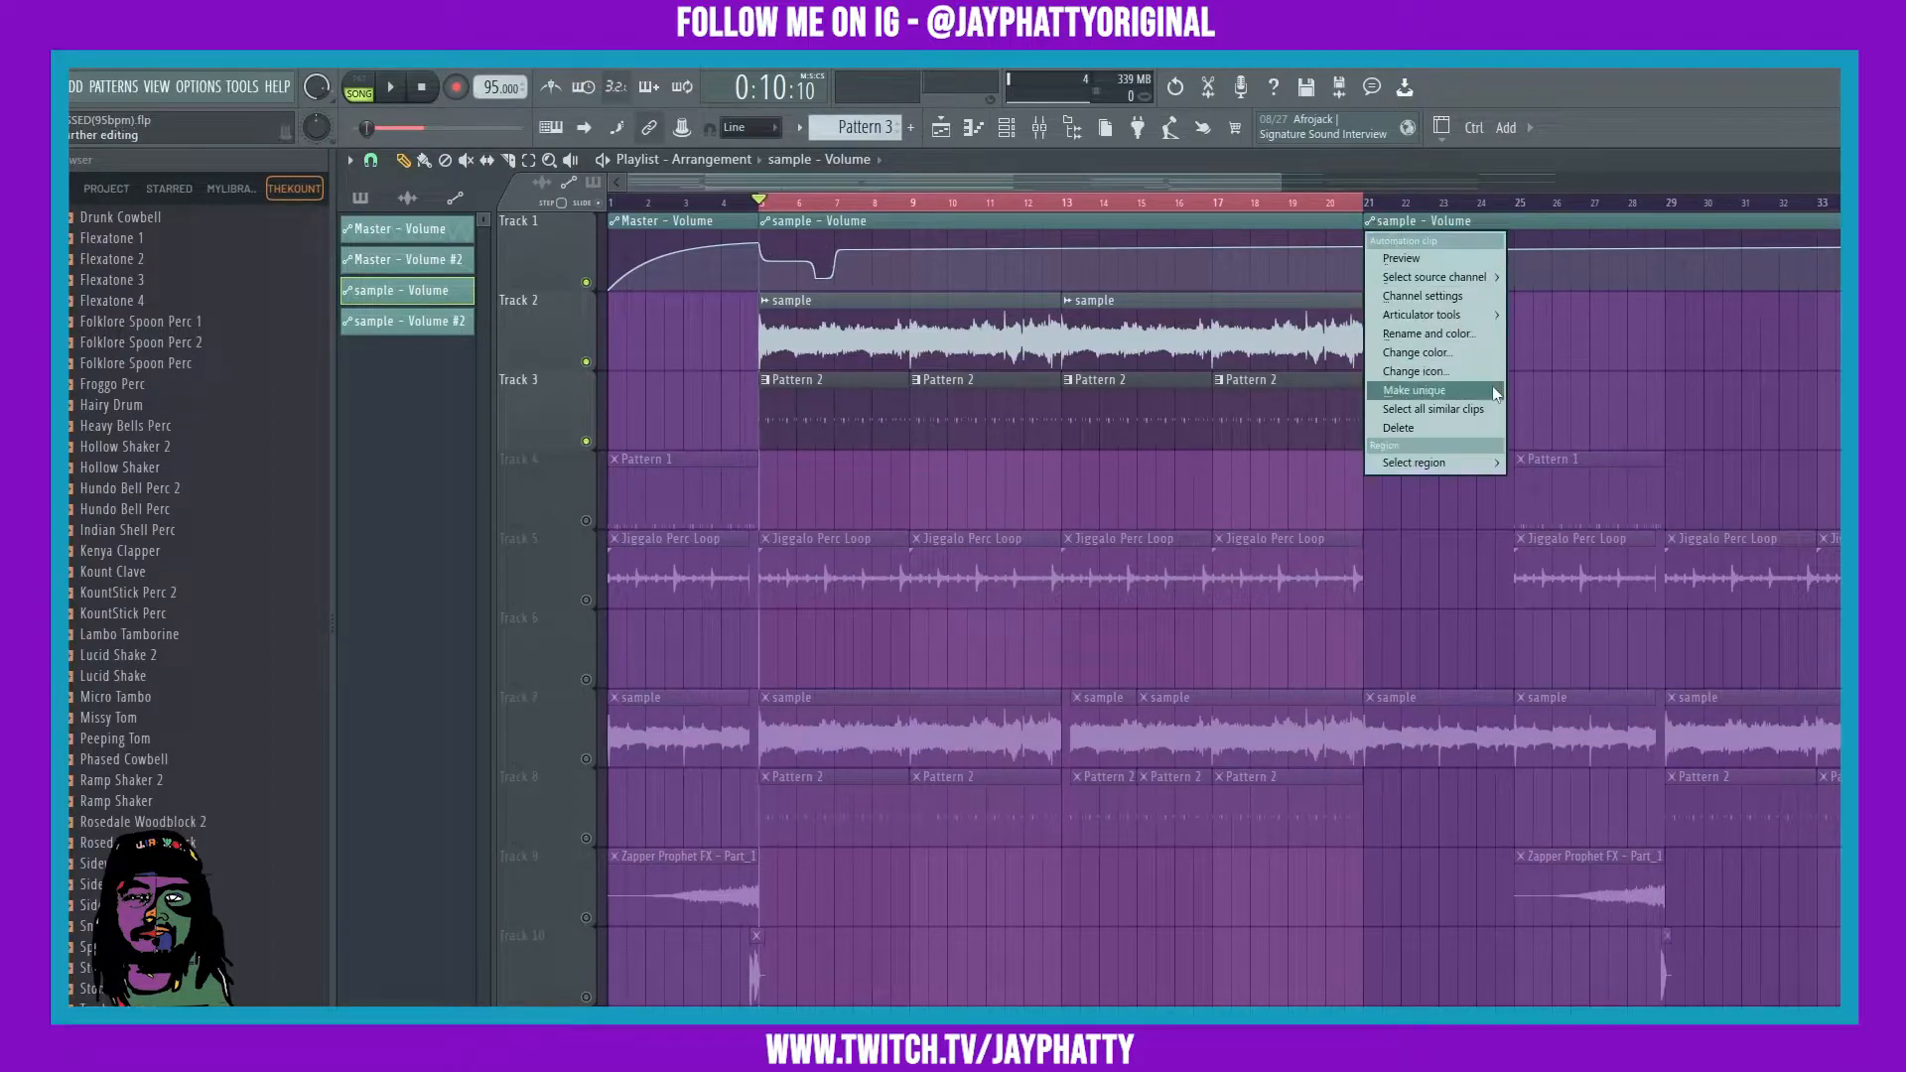
left_click(1419, 391)
Step: Add two low points to the unique copy's curve and undo everything back to before the clip was cloned
right_click(1414, 264)
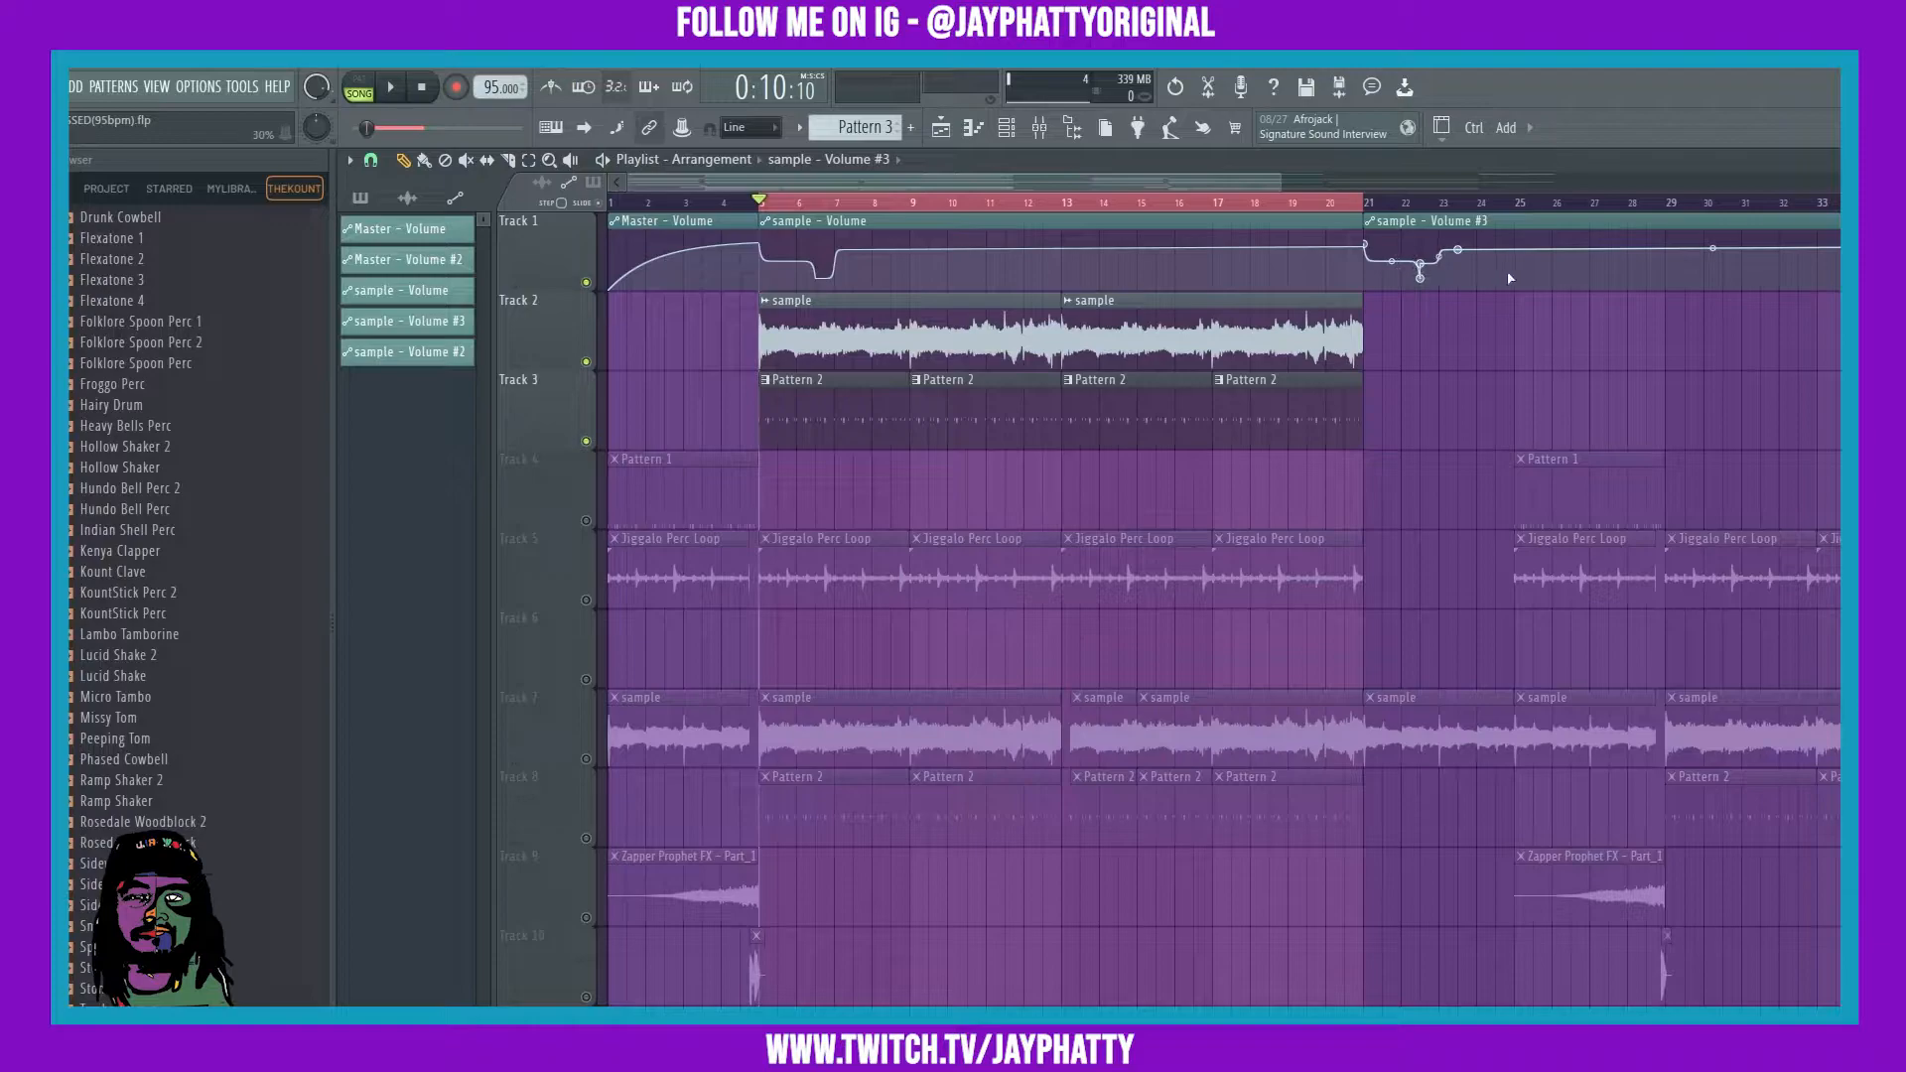
right_click(1510, 278)
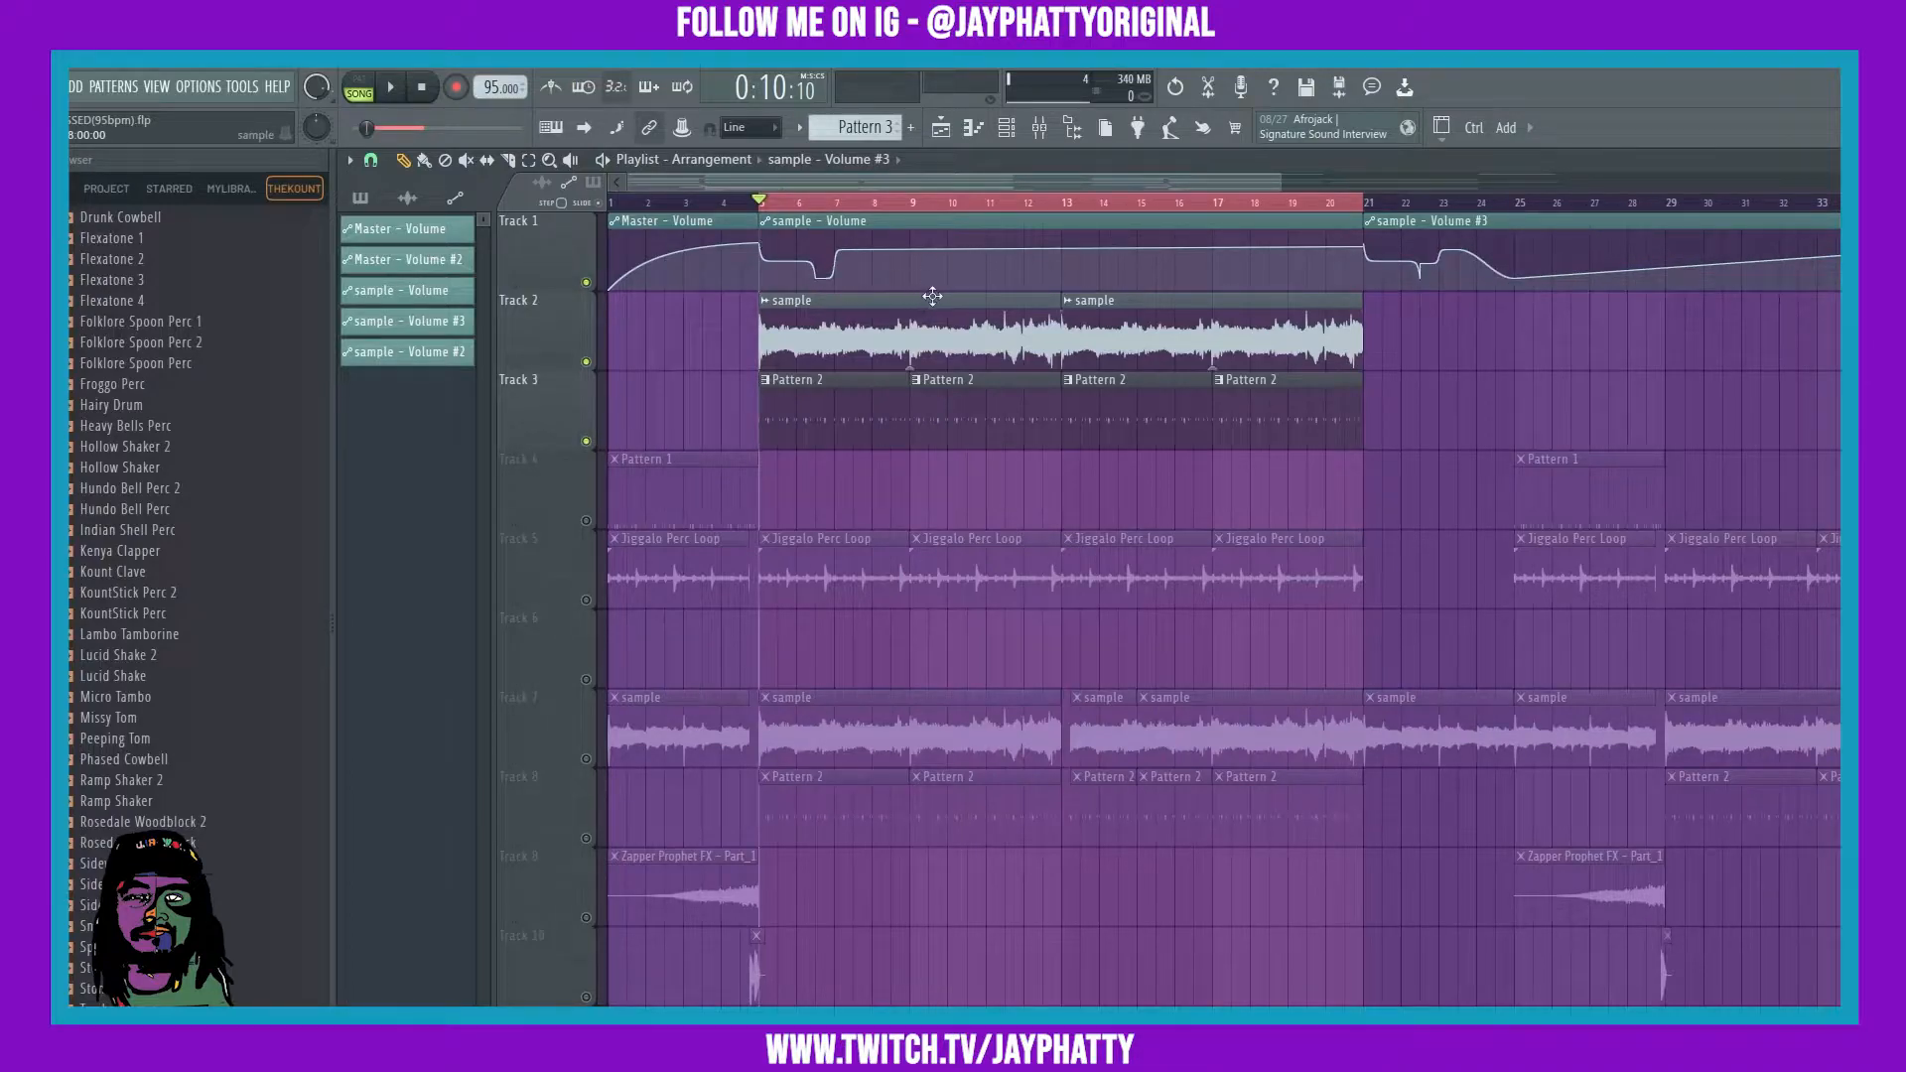
key("ctrl+z")
key("ctrl+z")
key("ctrl+z")
key("ctrl+z")
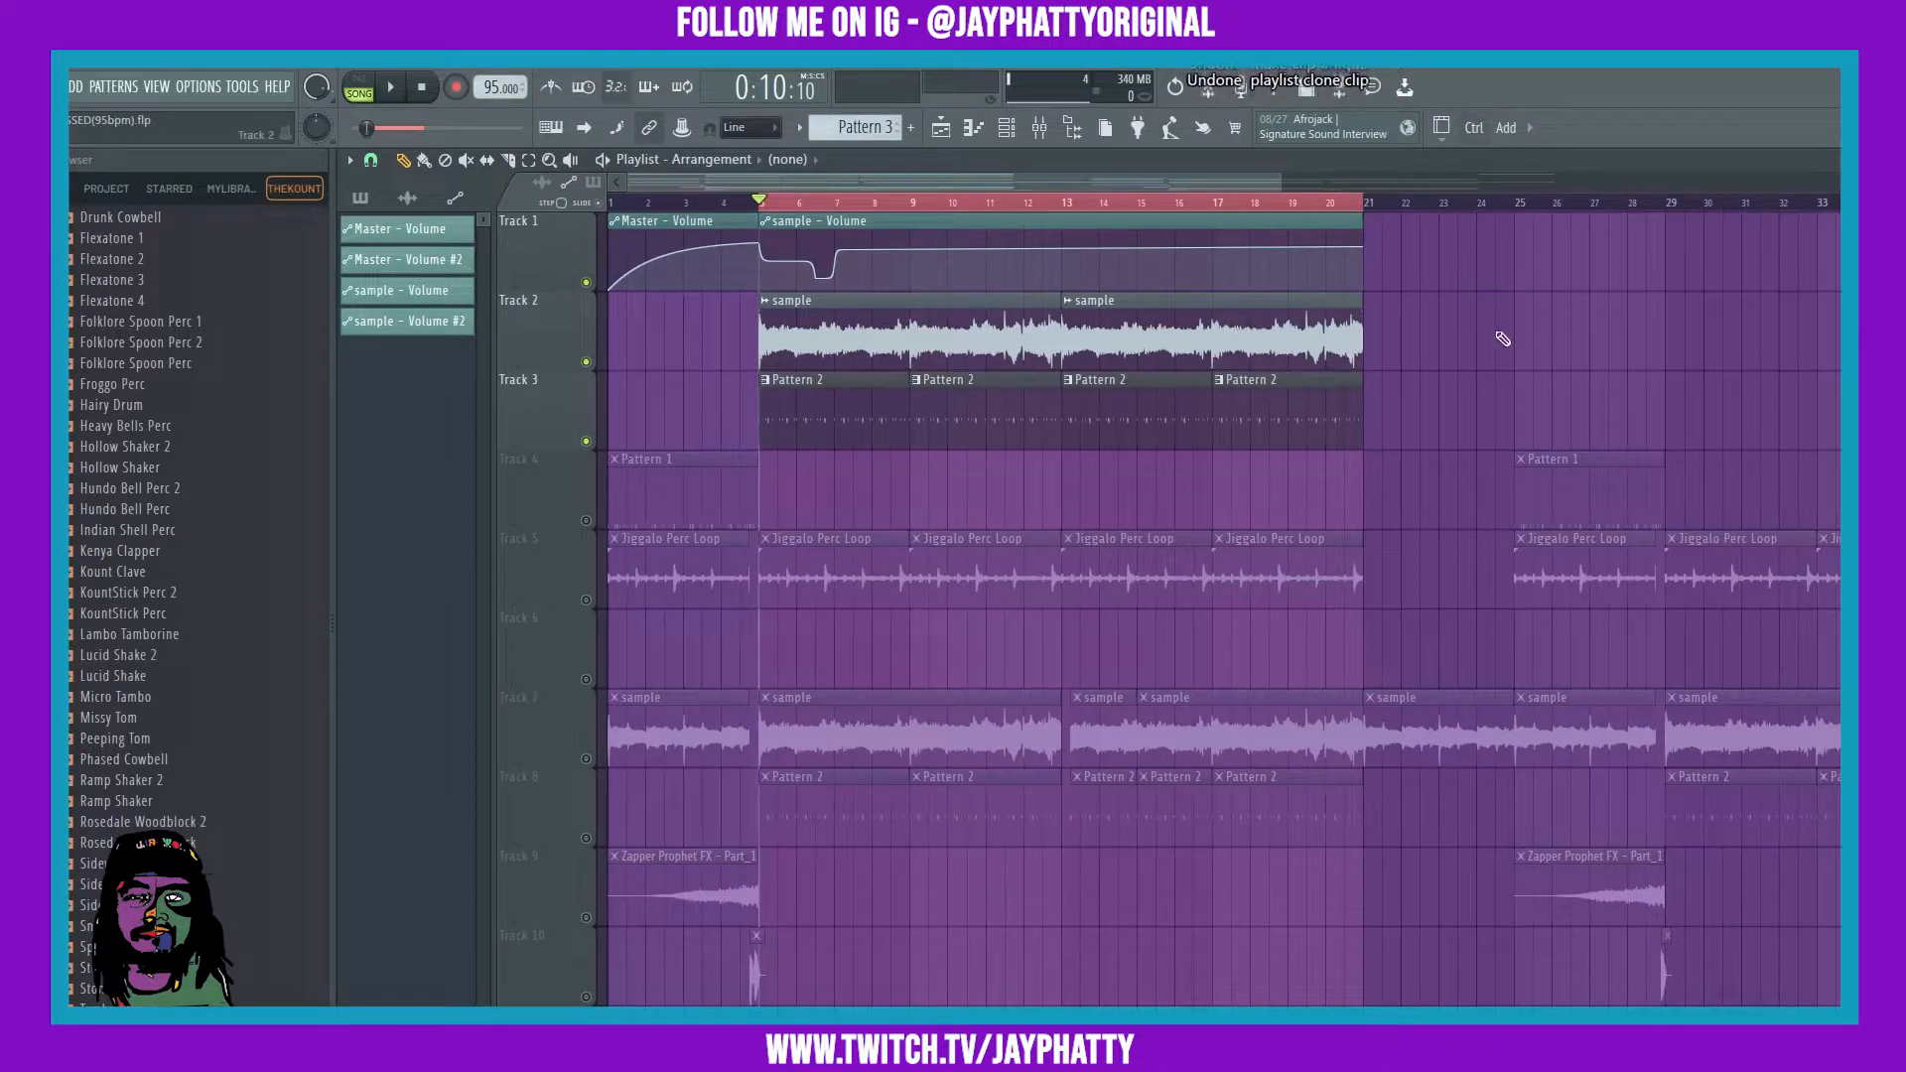
Step: Try the Multiply control of Scale levels on the sample - Volume clip and leave the tool without accepting
left_click(765, 221)
mouse_move(822, 311)
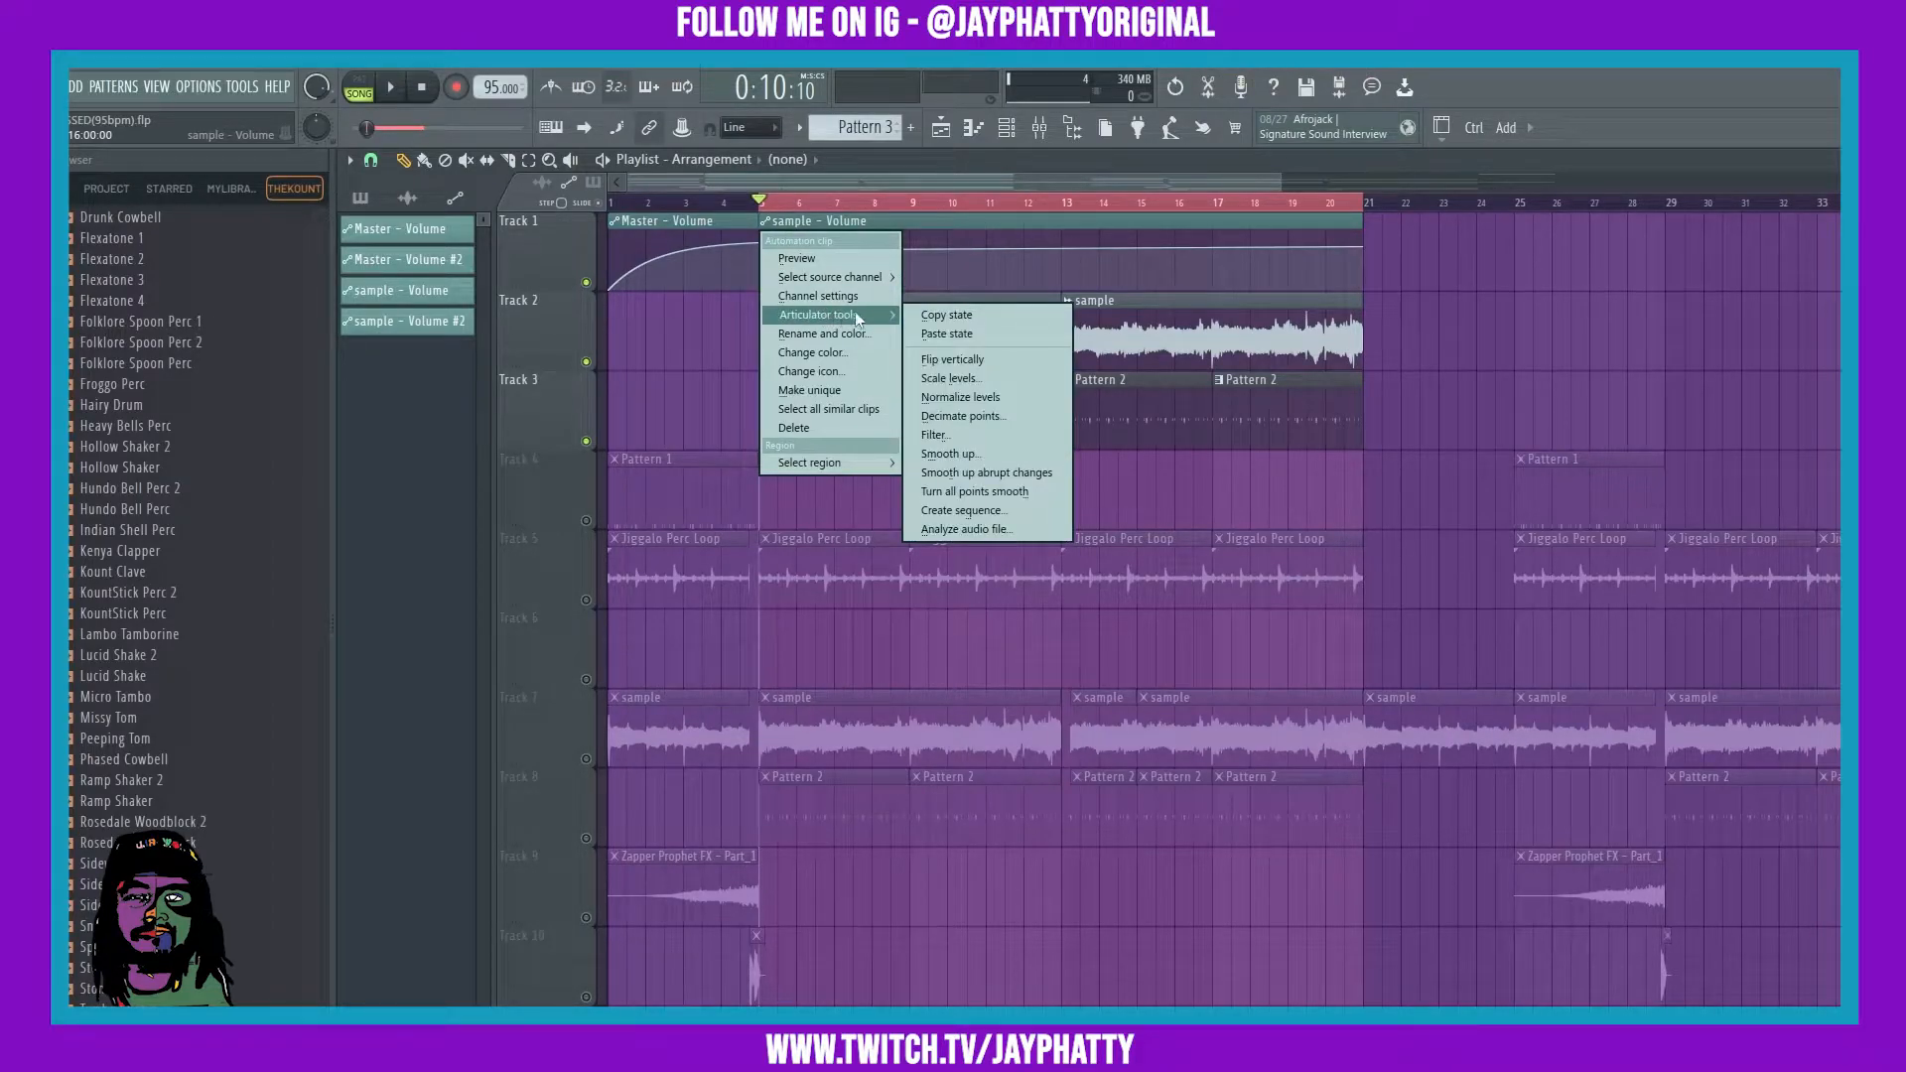
left_click(978, 378)
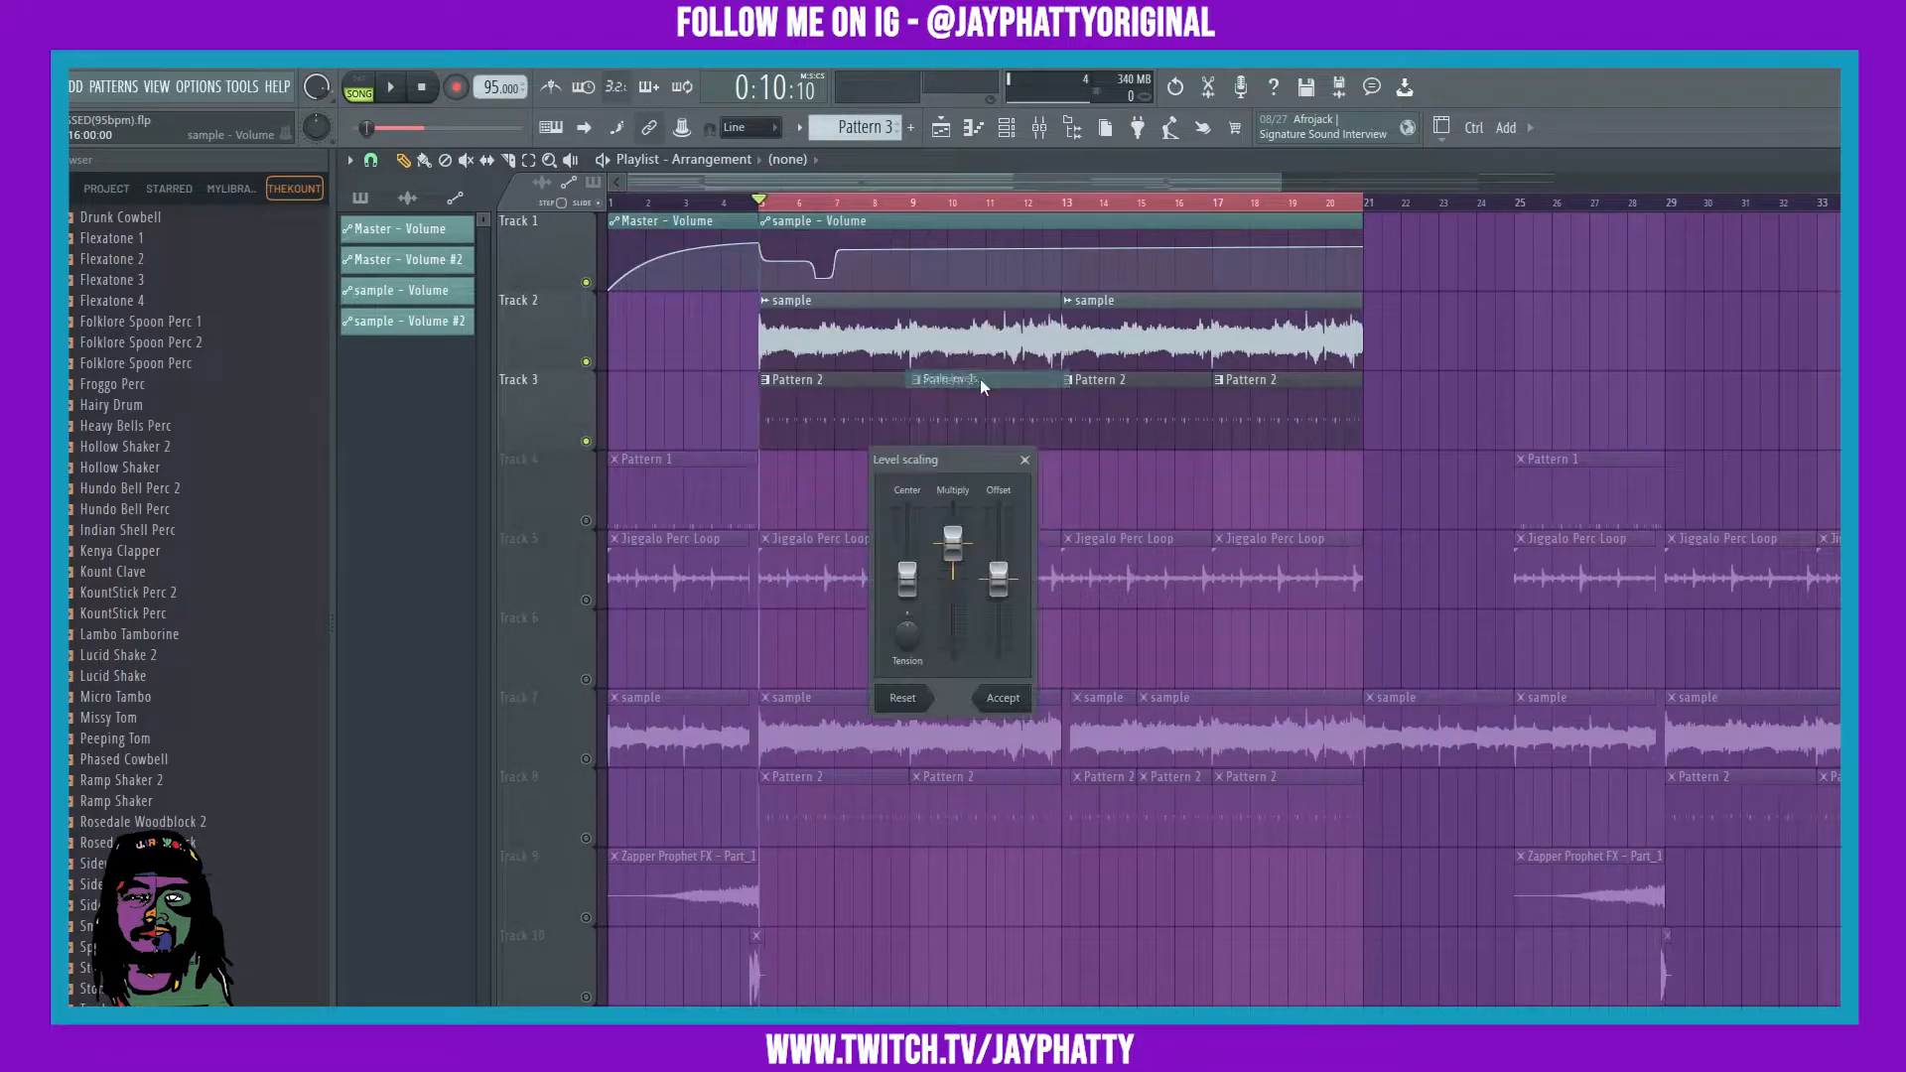
mouse_move(952, 541)
left_mouse_down()
mouse_move(952, 524)
mouse_move(952, 558)
mouse_move(952, 533)
mouse_move(998, 596)
mouse_move(951, 546)
left_mouse_up()
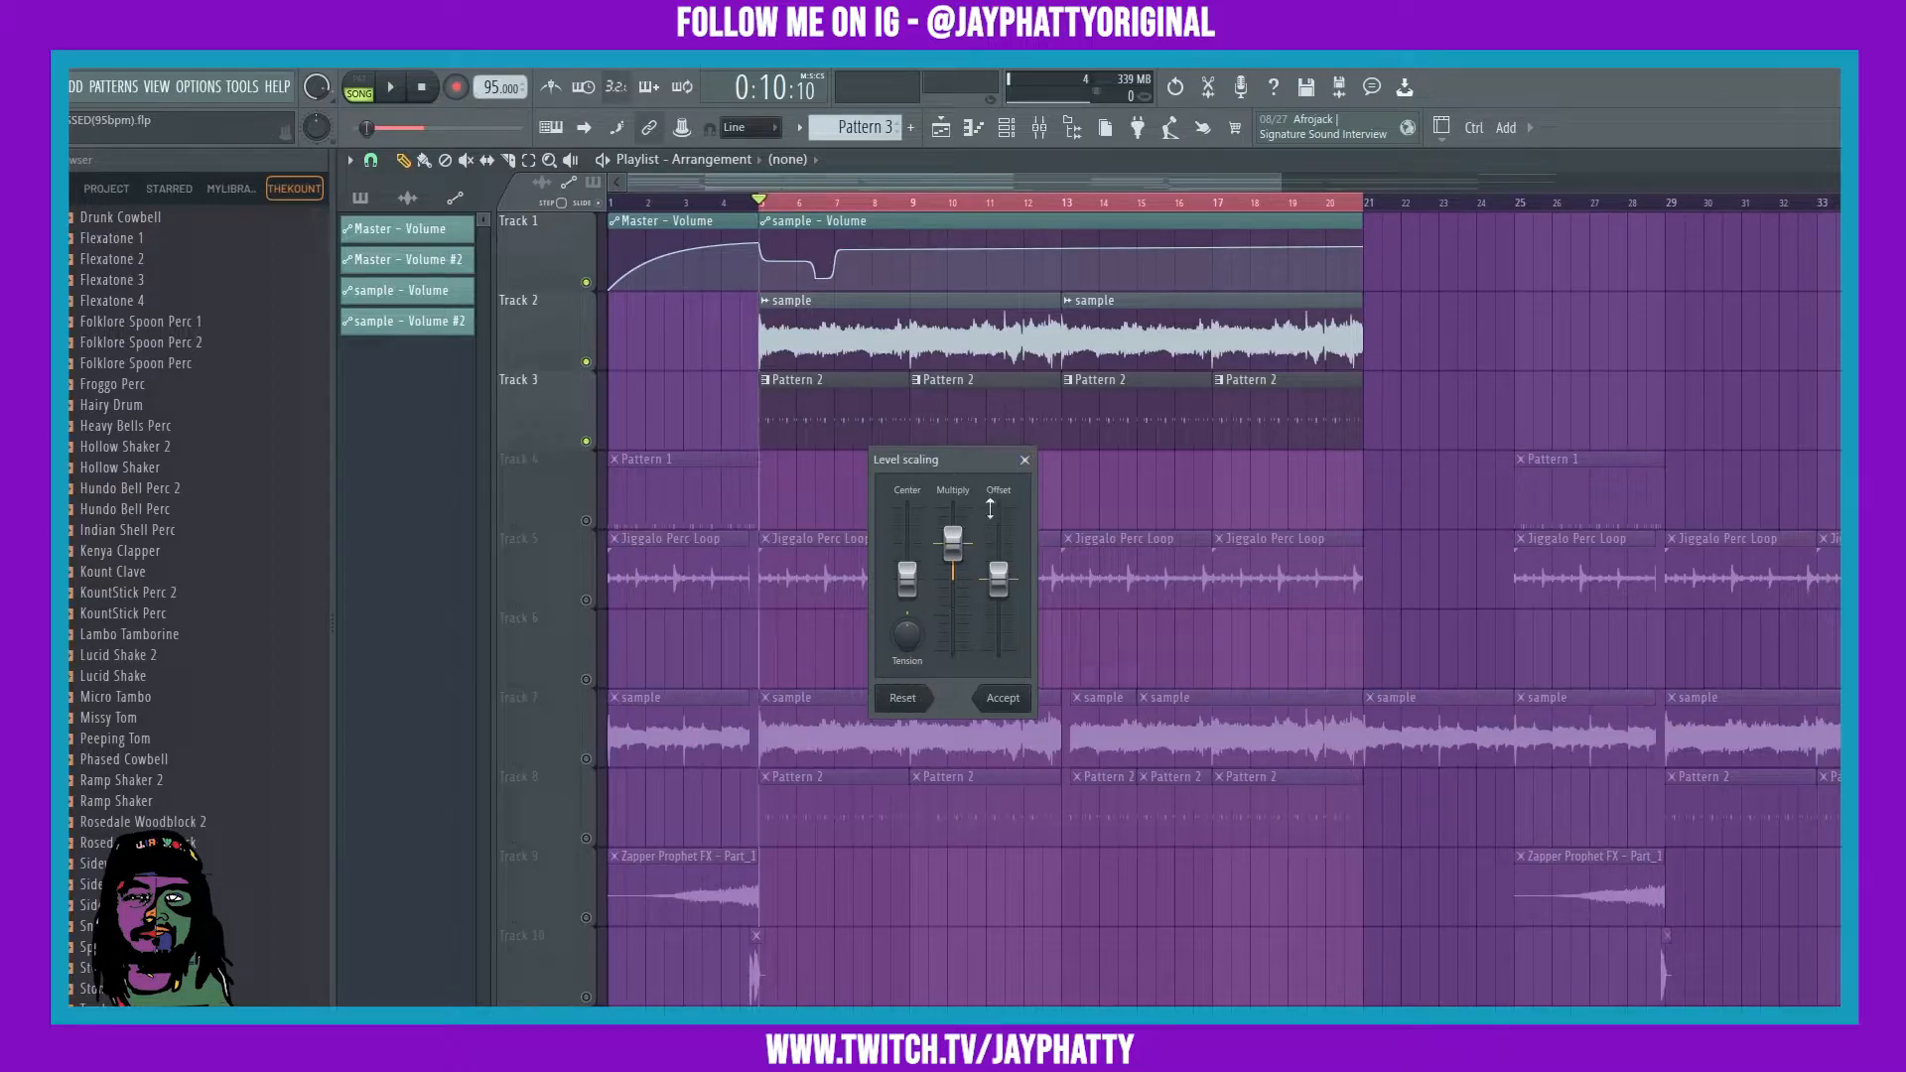
left_click(1025, 461)
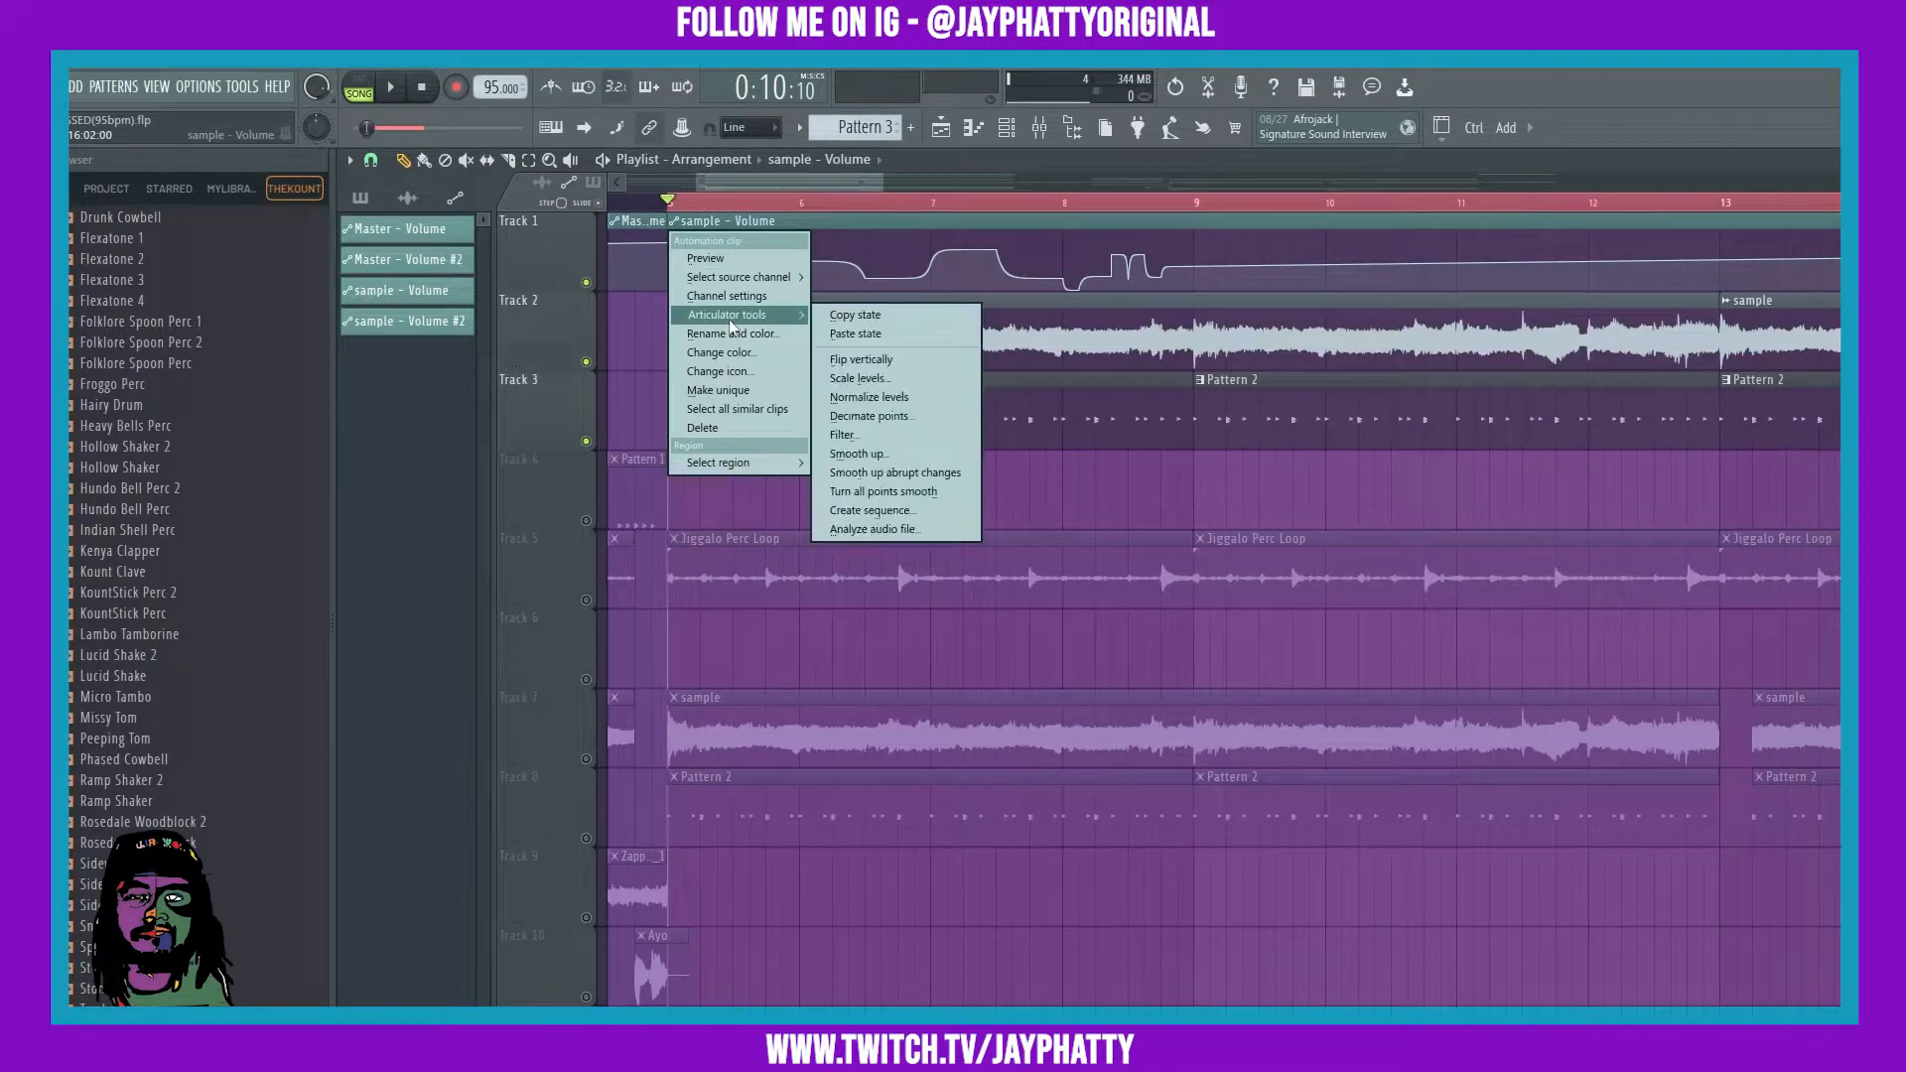
Step: Turn all points smooth in the sample - Volume automation clip and inspect the resulting curve
left_click(913, 491)
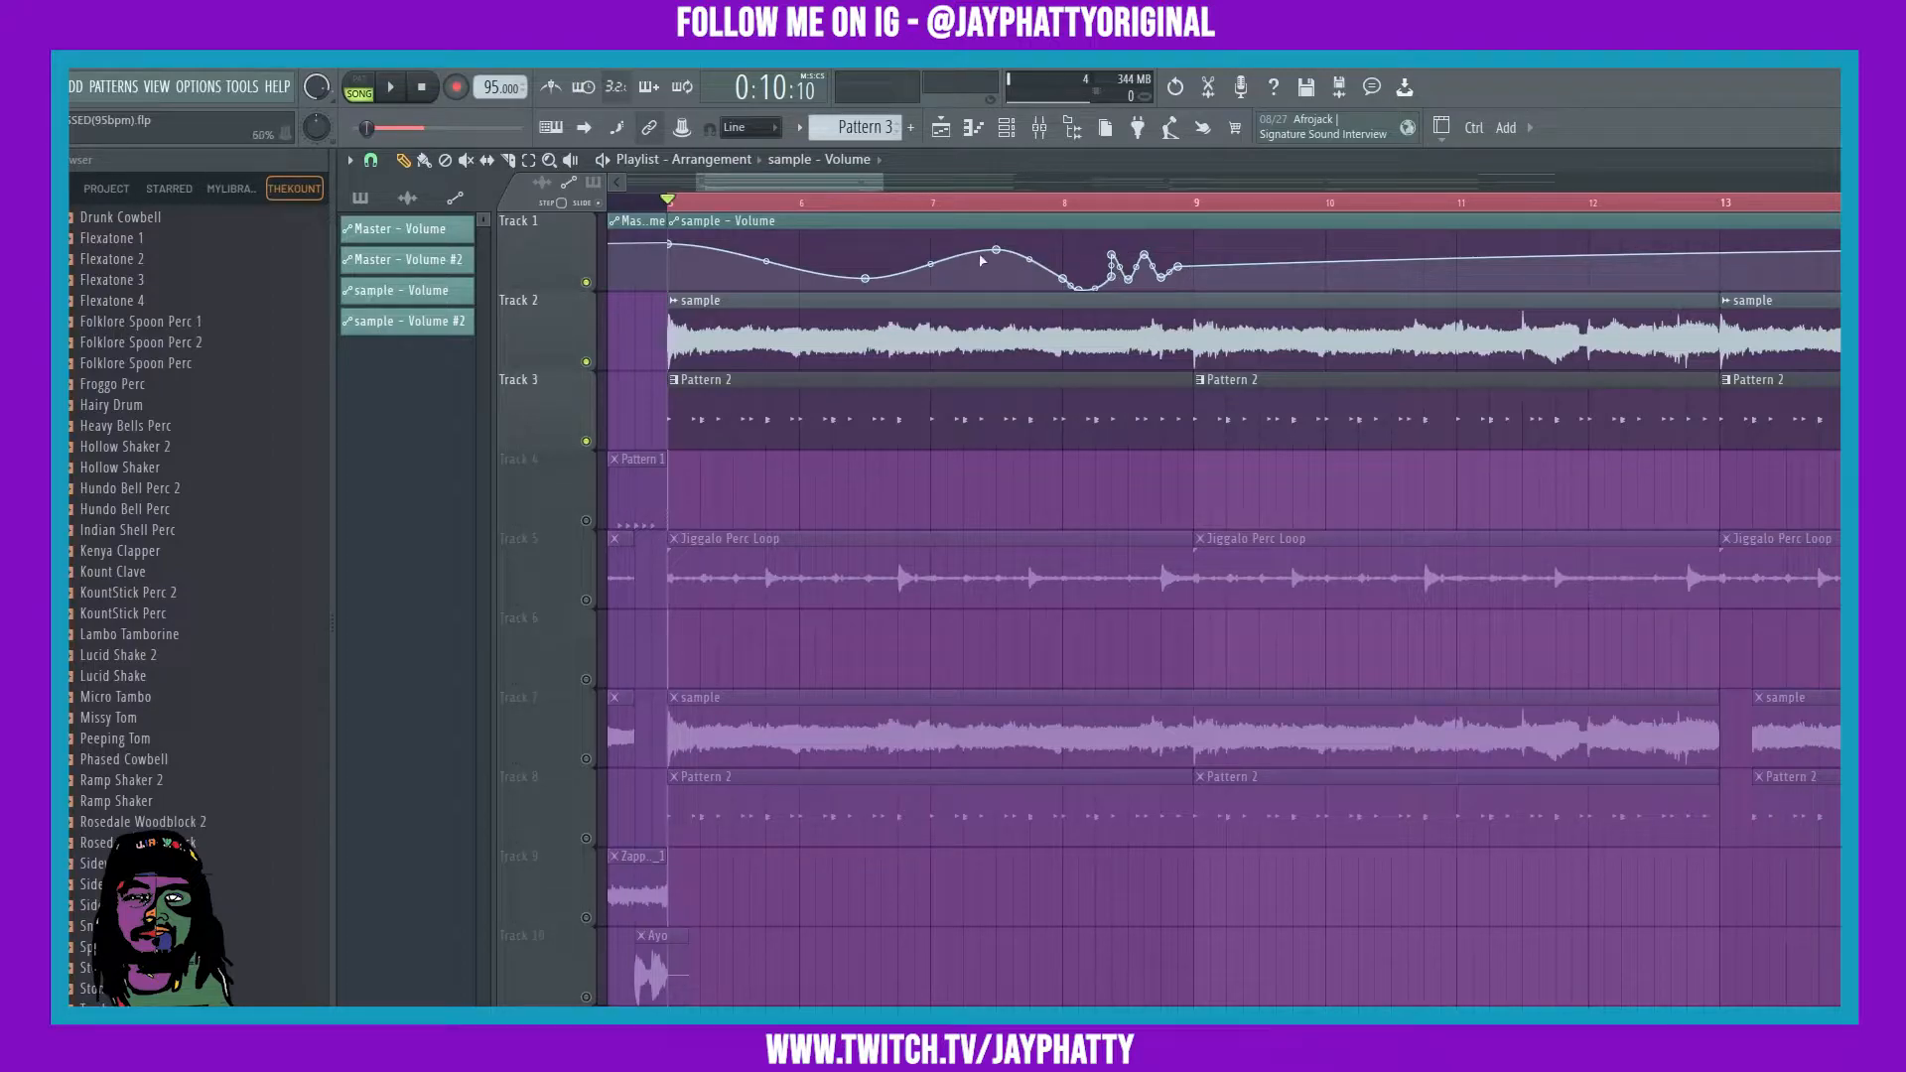
scroll(919, 228, "down", 4)
scroll(919, 228, "up", 4)
scroll(927, 228, "down", 1)
scroll(996, 203, "up", 2)
scroll(831, 244, "up", 1)
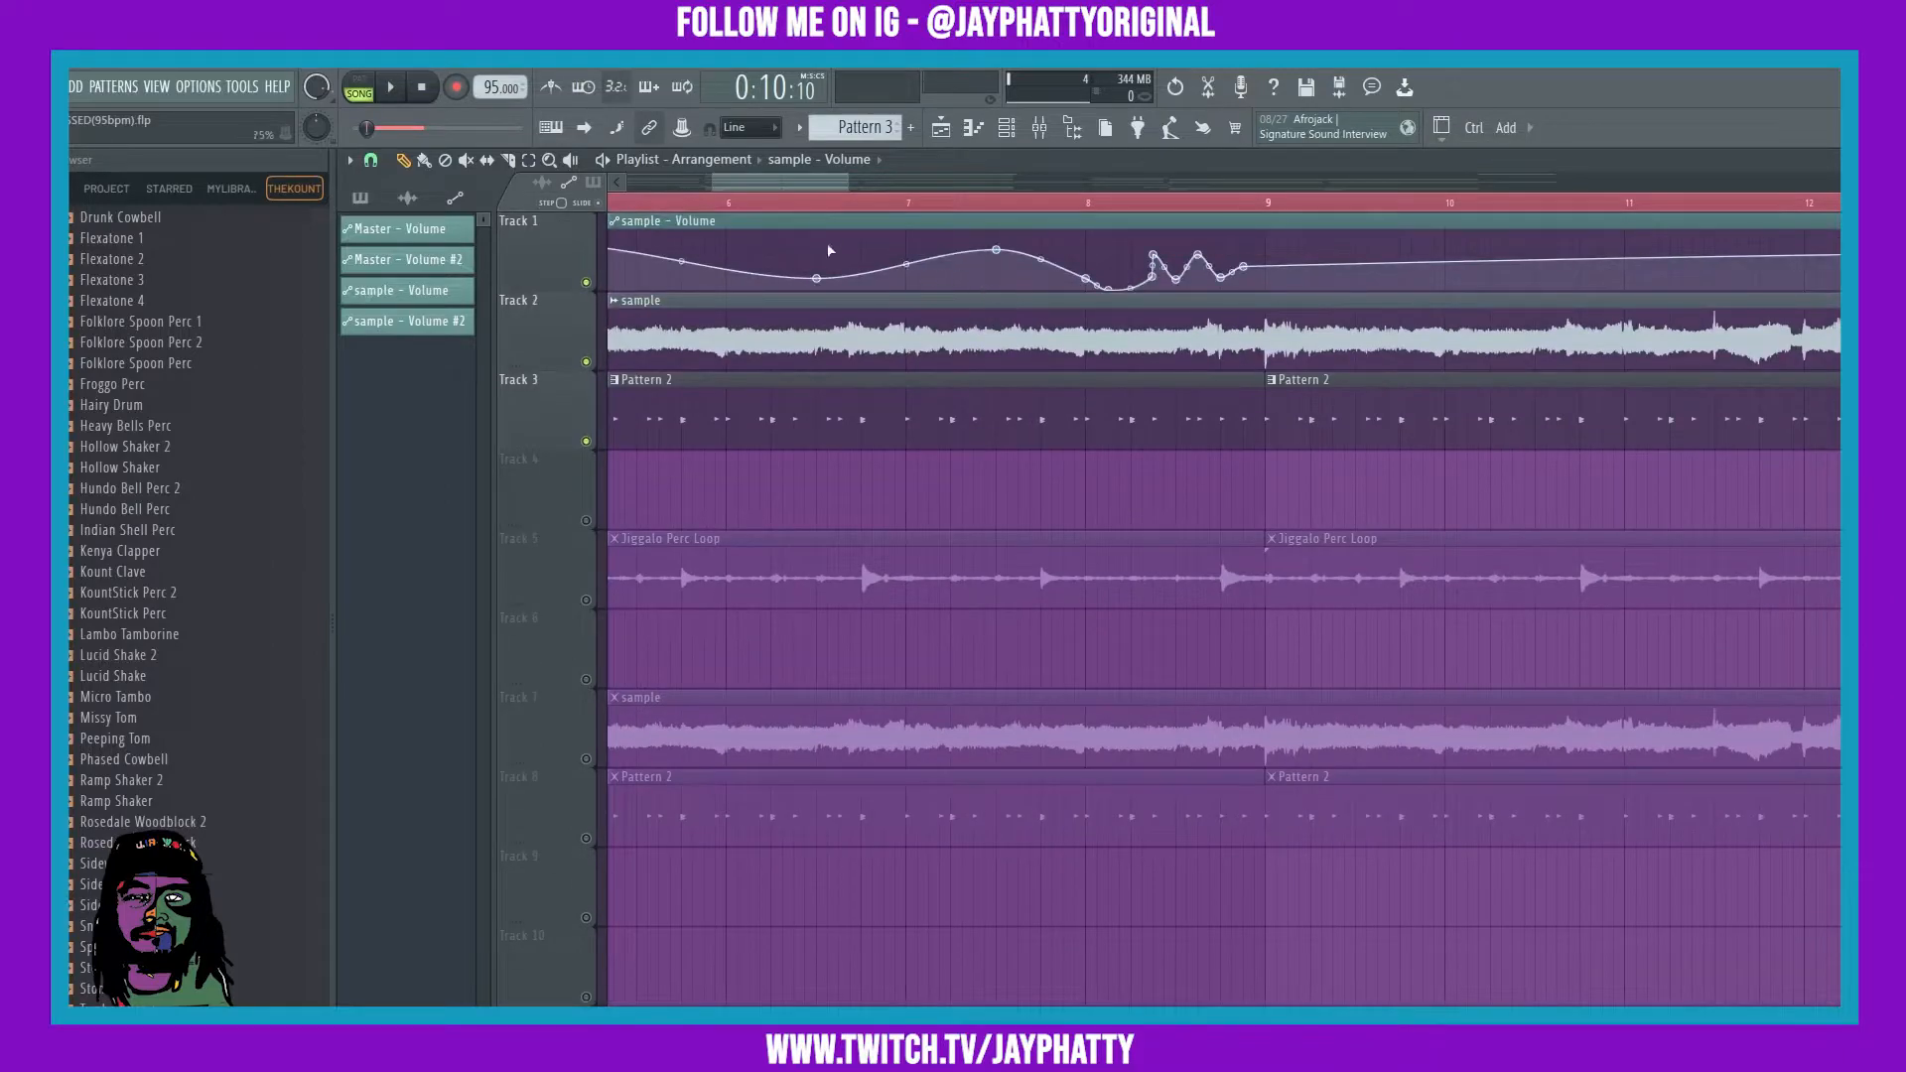
scroll(759, 191, "down", 2)
scroll(737, 185, "up", 1)
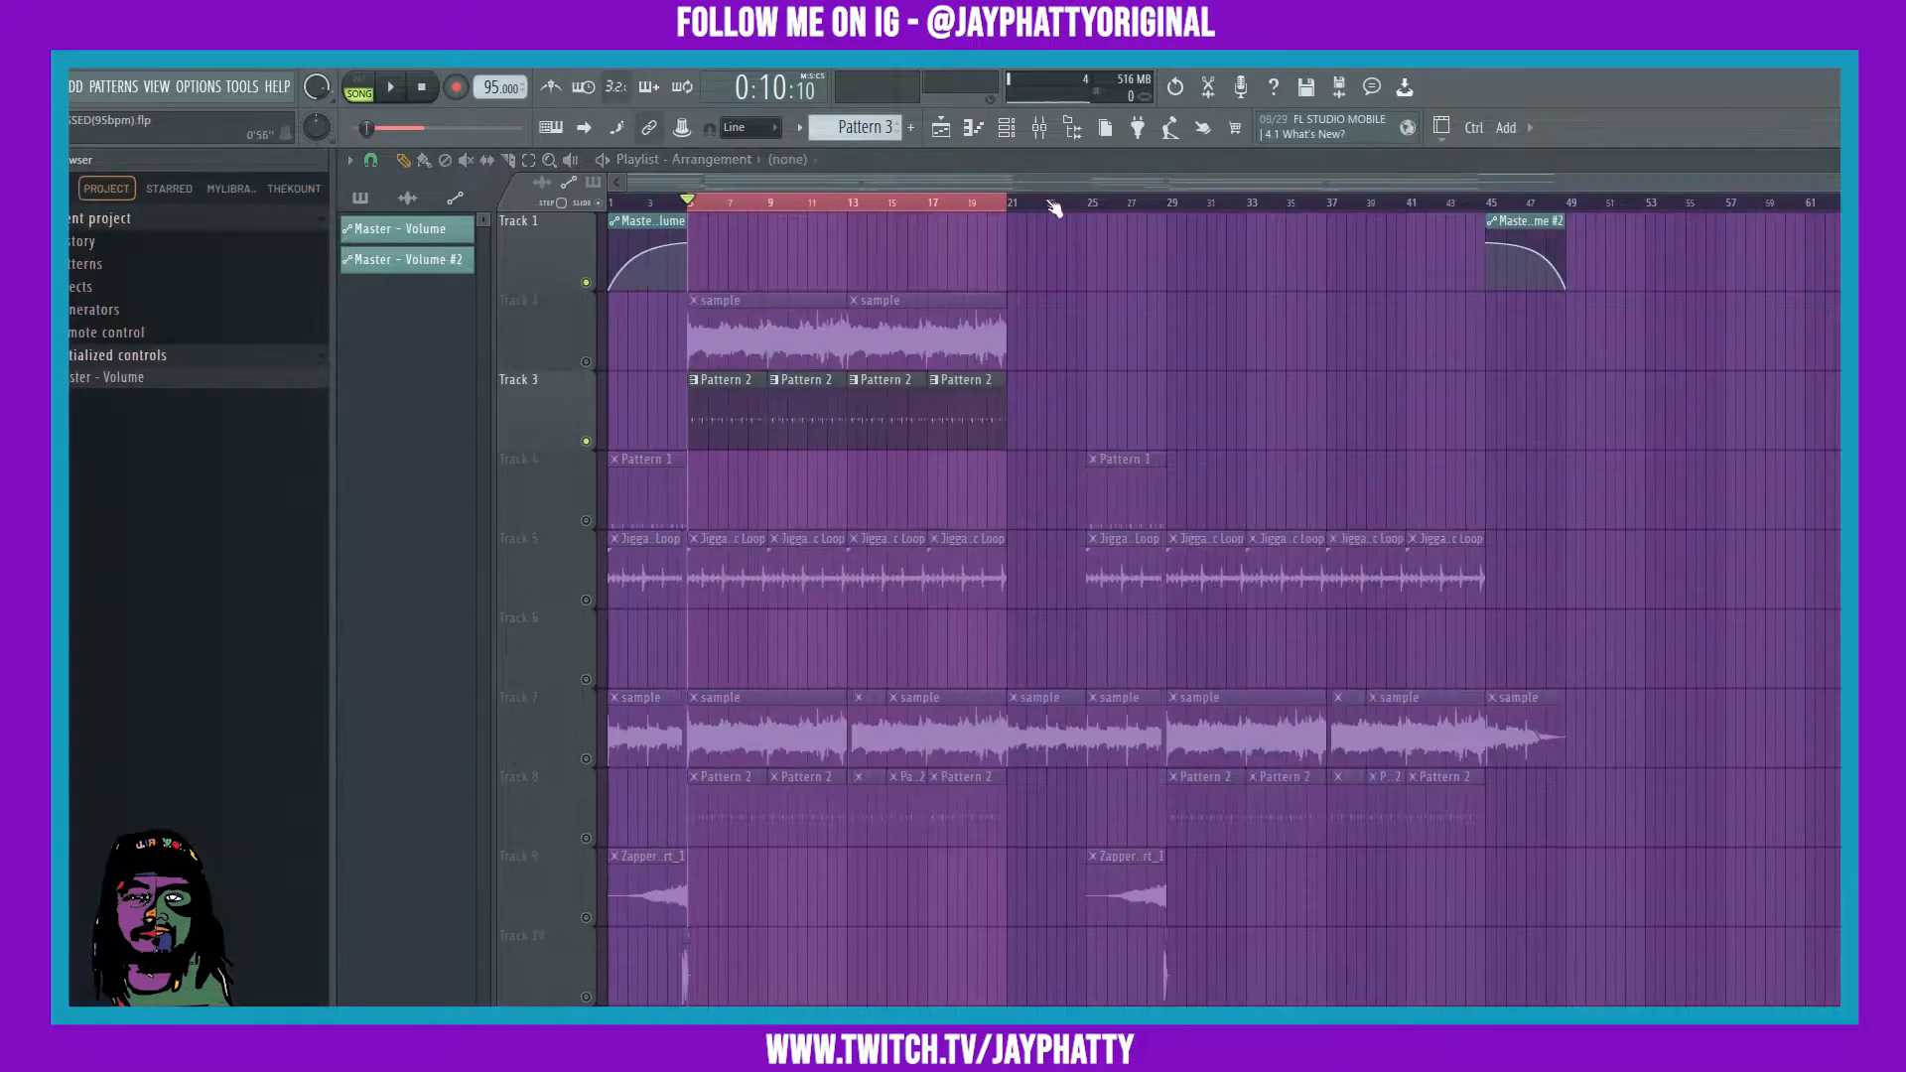
Step: Inspect the RC-20 Retro Color effect on the drumbus2 mixer track and the automation options of its mix level
left_click(1056, 145)
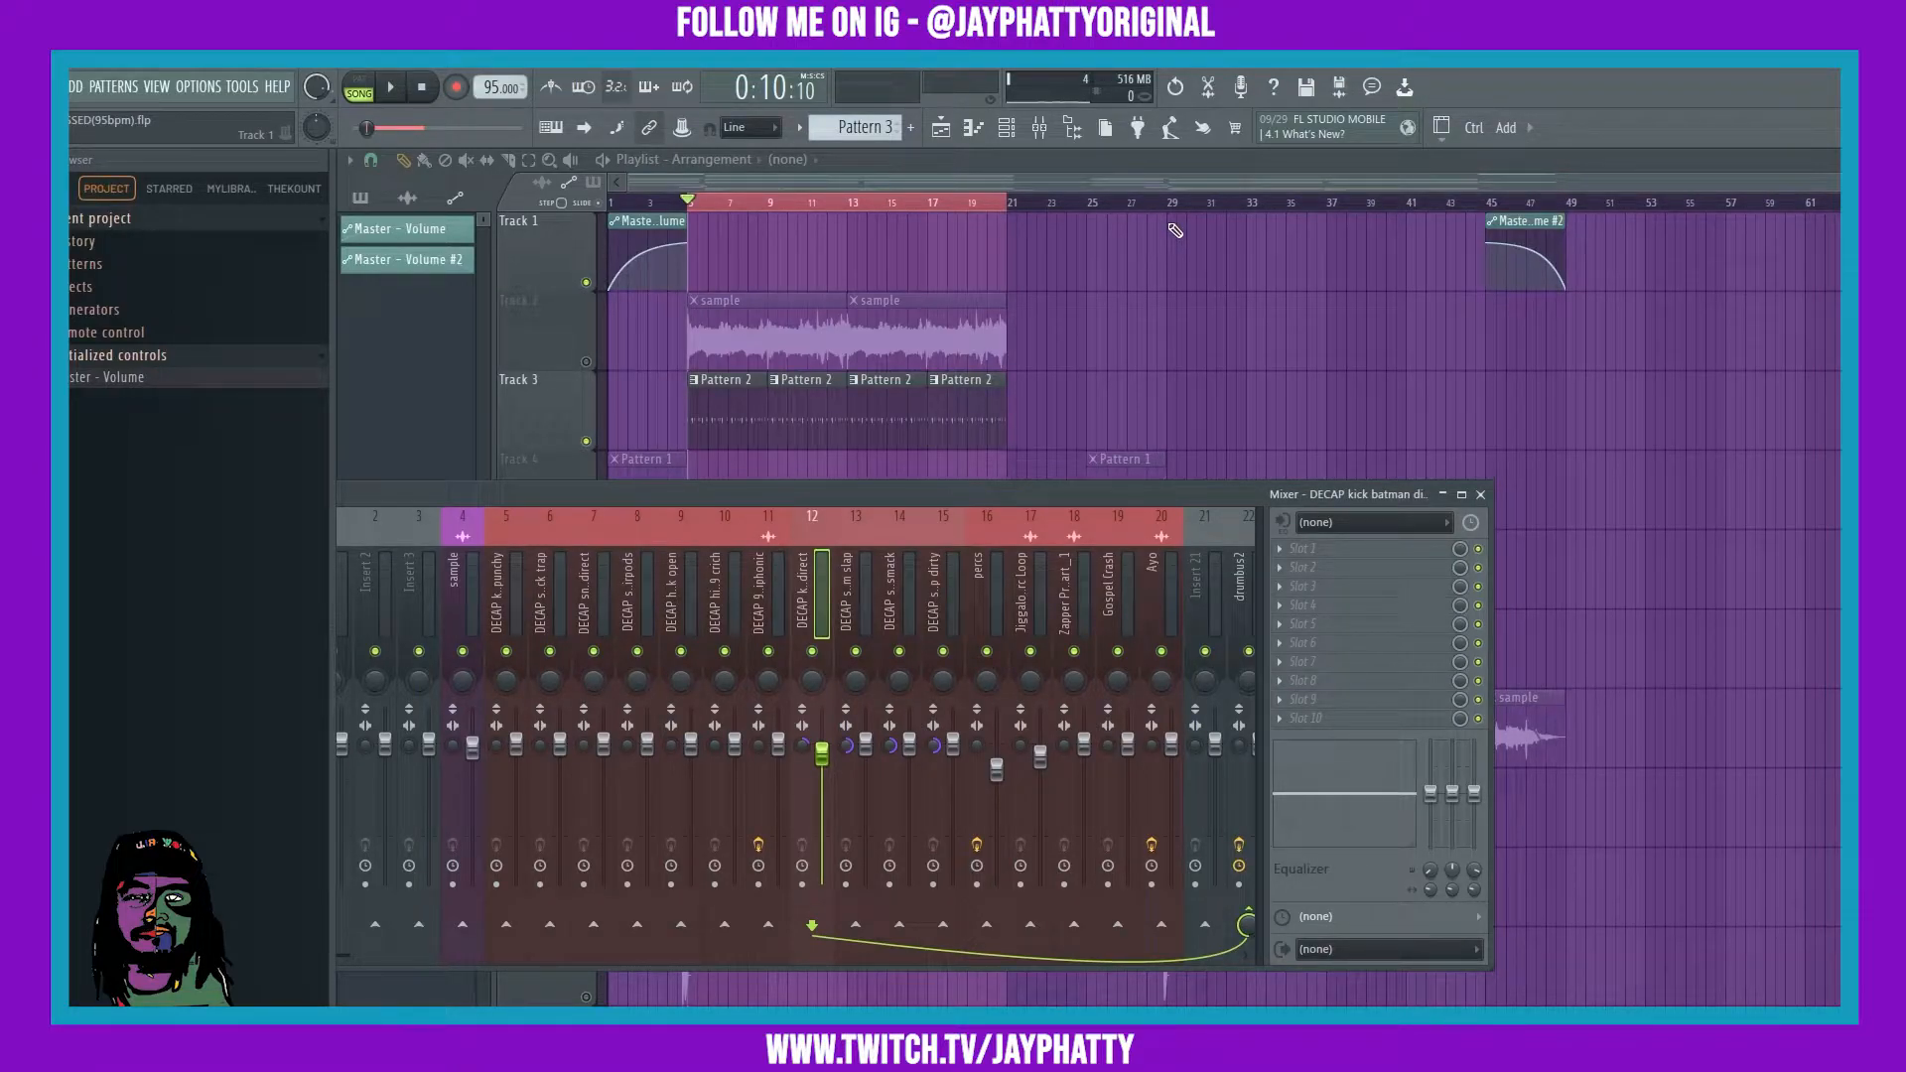
left_click(1243, 580)
left_click(1430, 552)
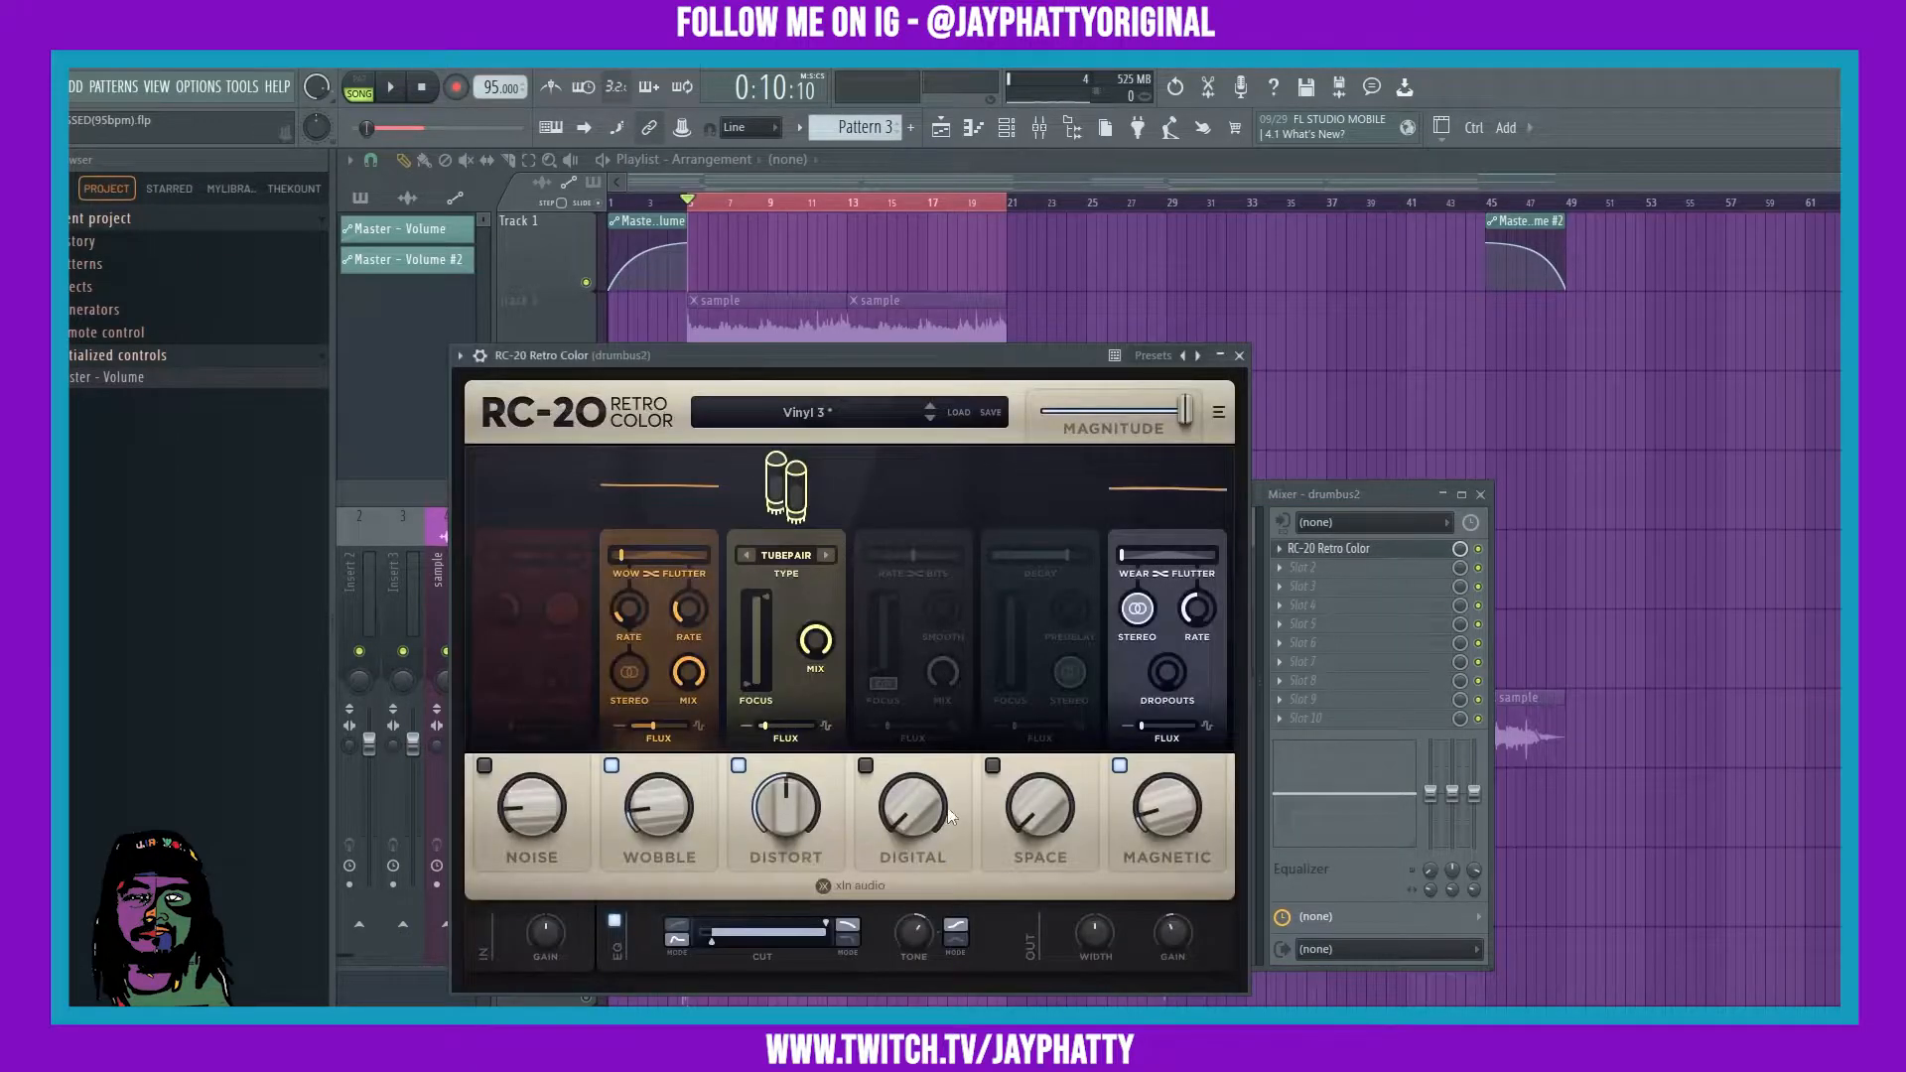
left_click(1239, 356)
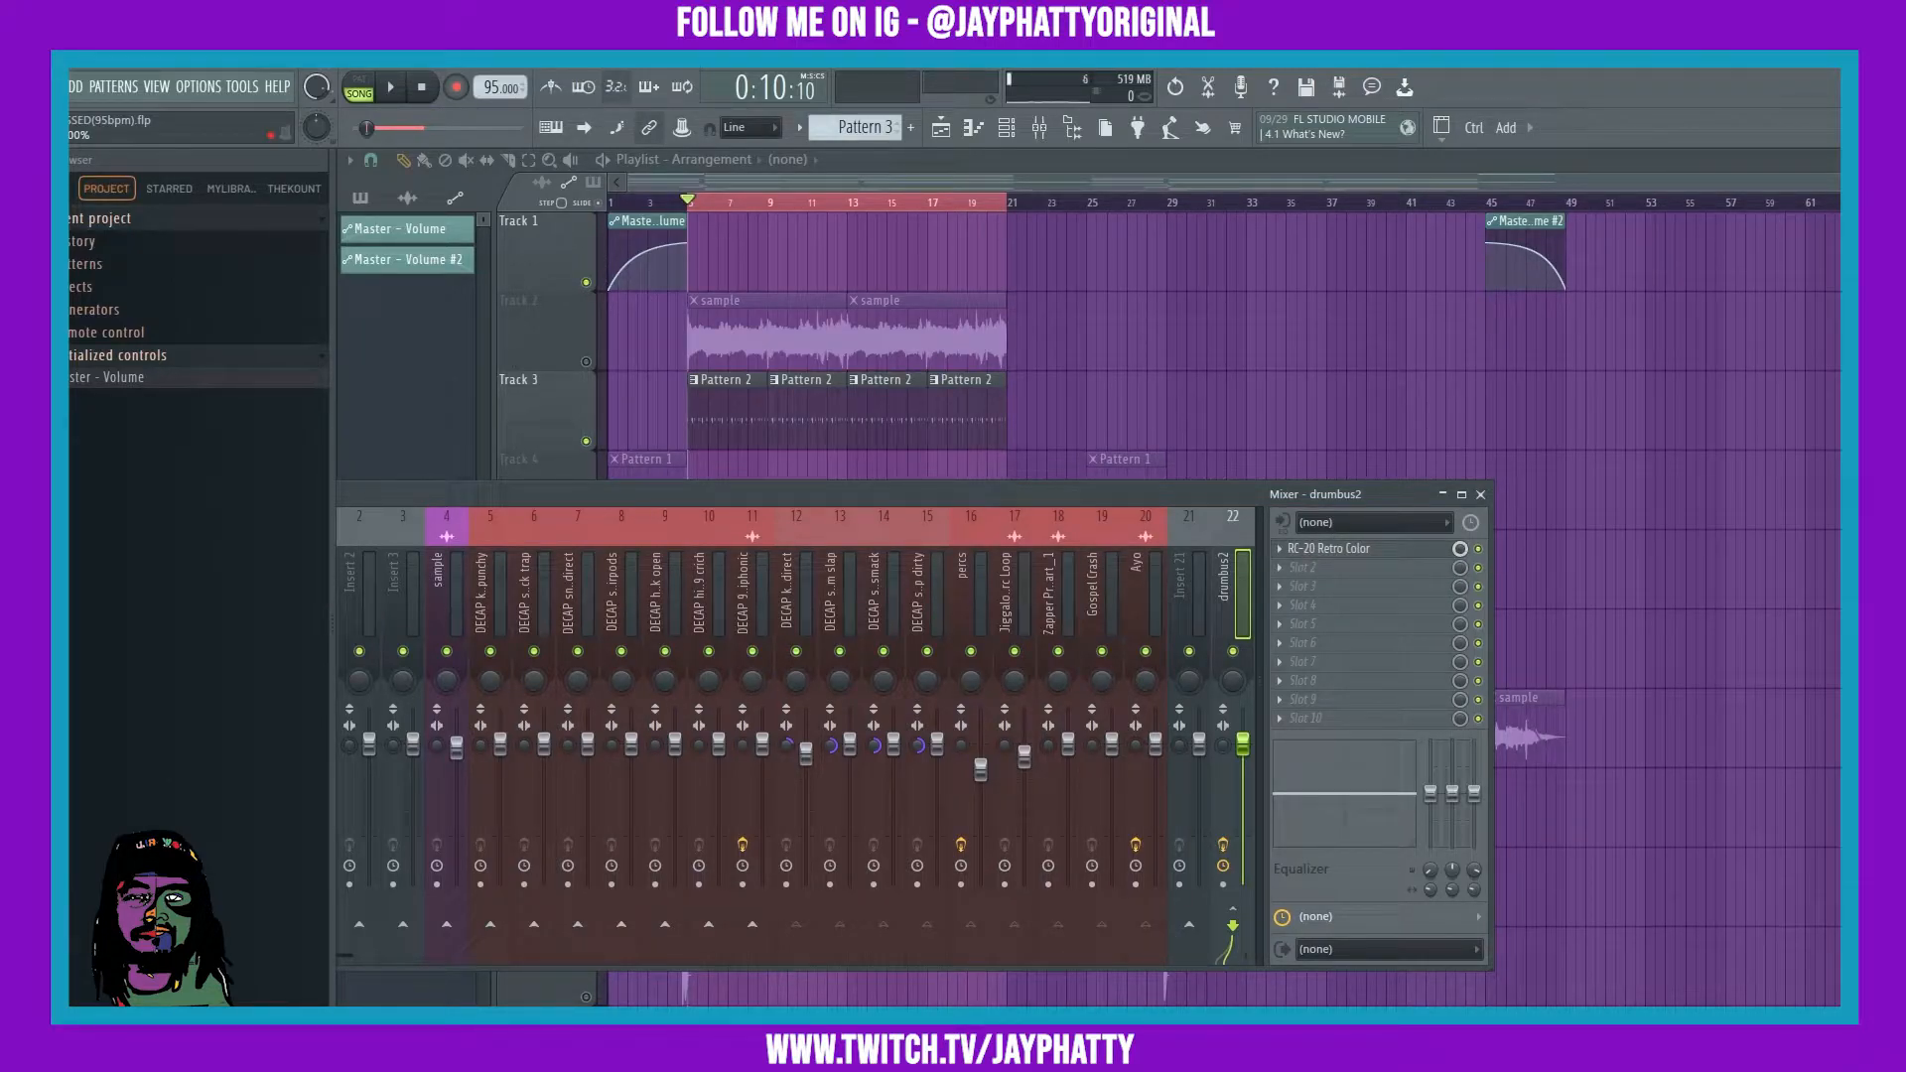
right_click(1460, 552)
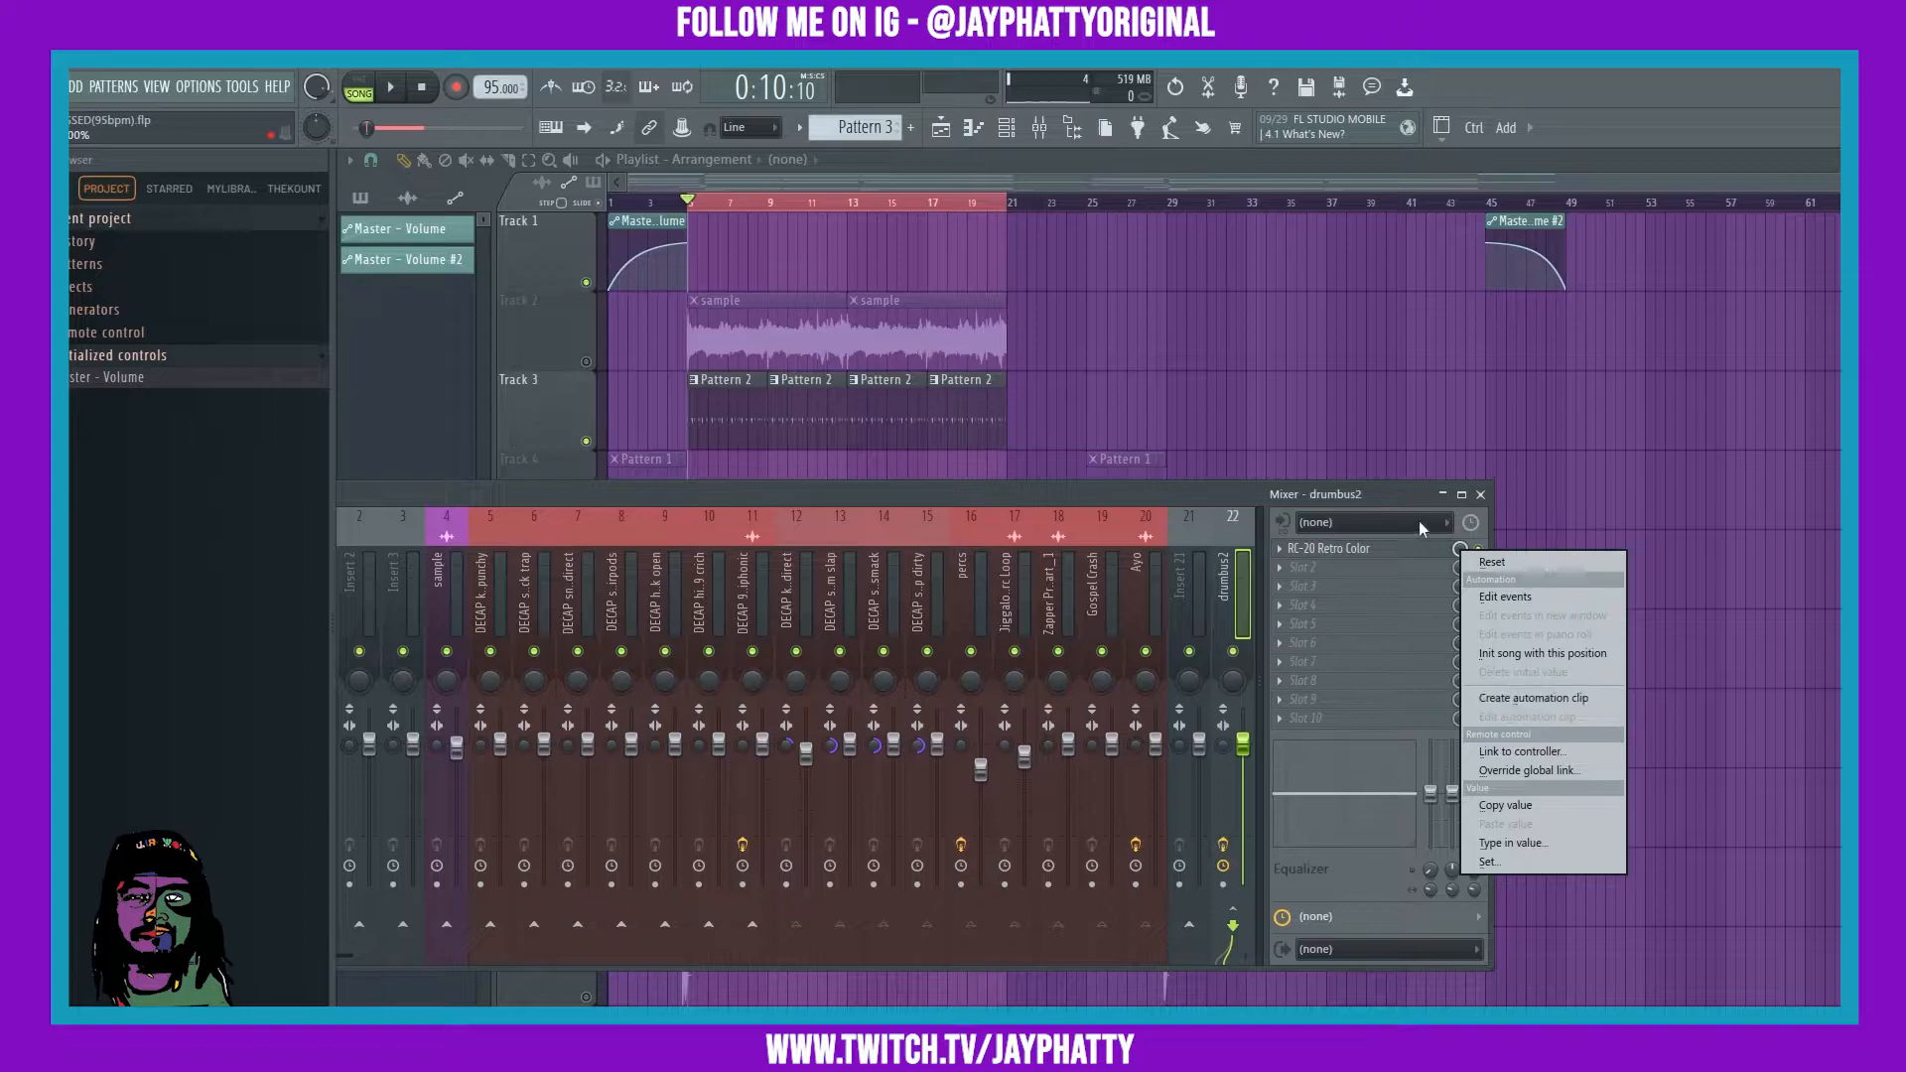
left_click(1461, 579)
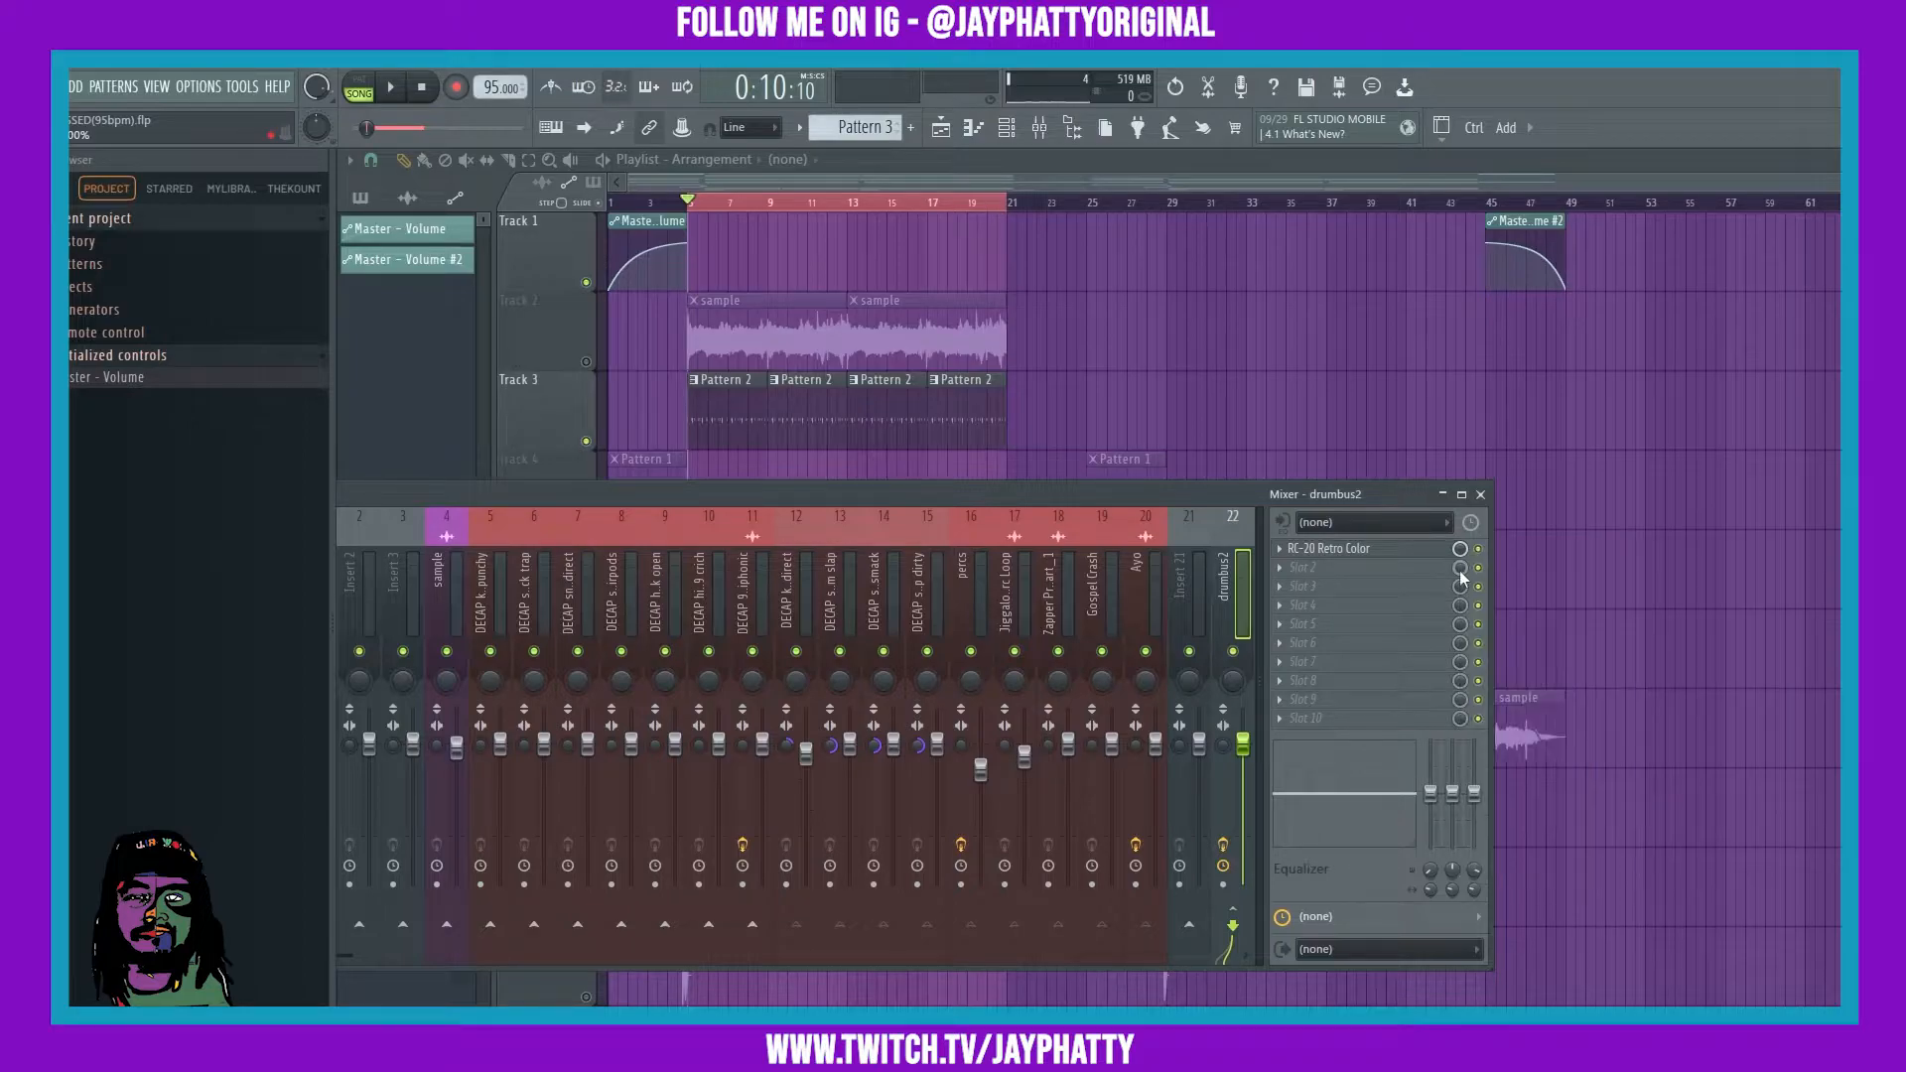
Step: Enable the Space module in RC-20 Retro Color during playback, with the amount at about 33% and the decay at about 7%
left_click(1350, 549)
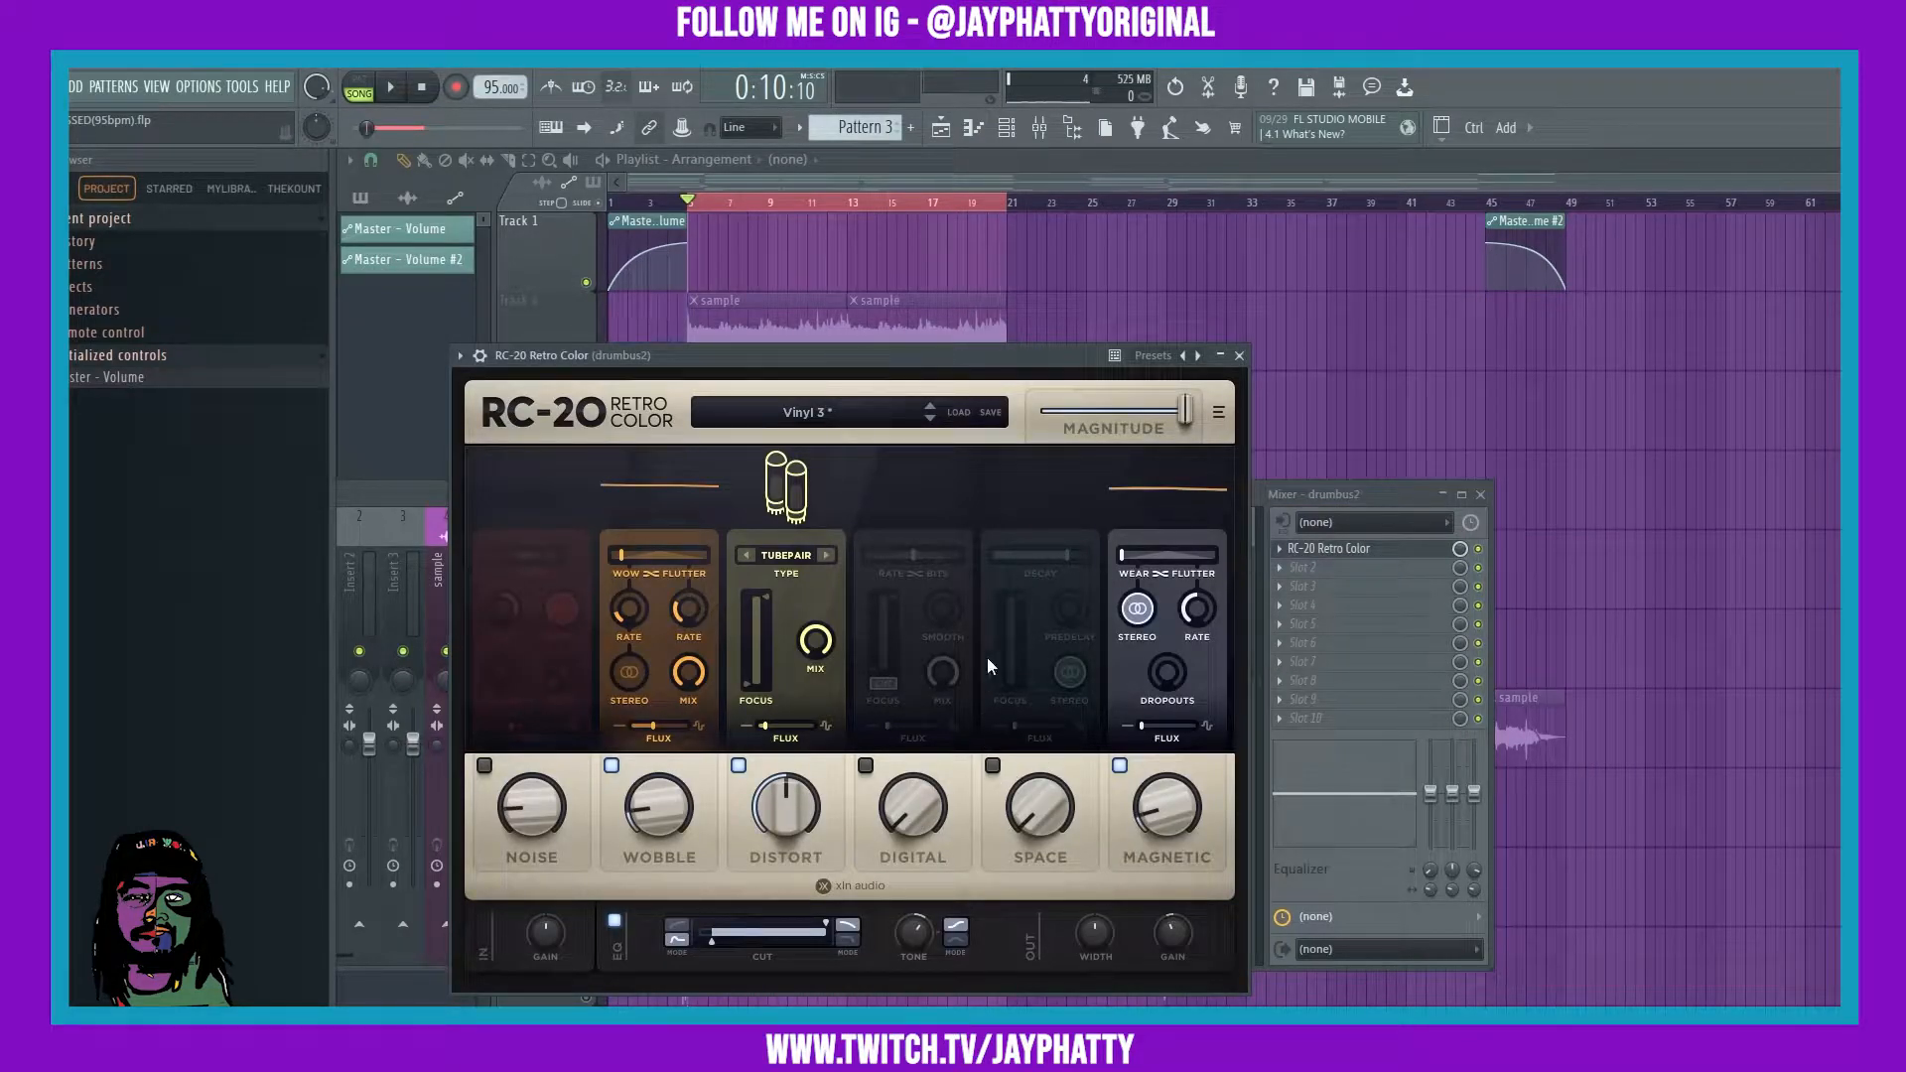
left_click(993, 766)
left_click_drag(1067, 554, 986, 563)
left_click_drag(1028, 814, 1050, 784)
key("space")
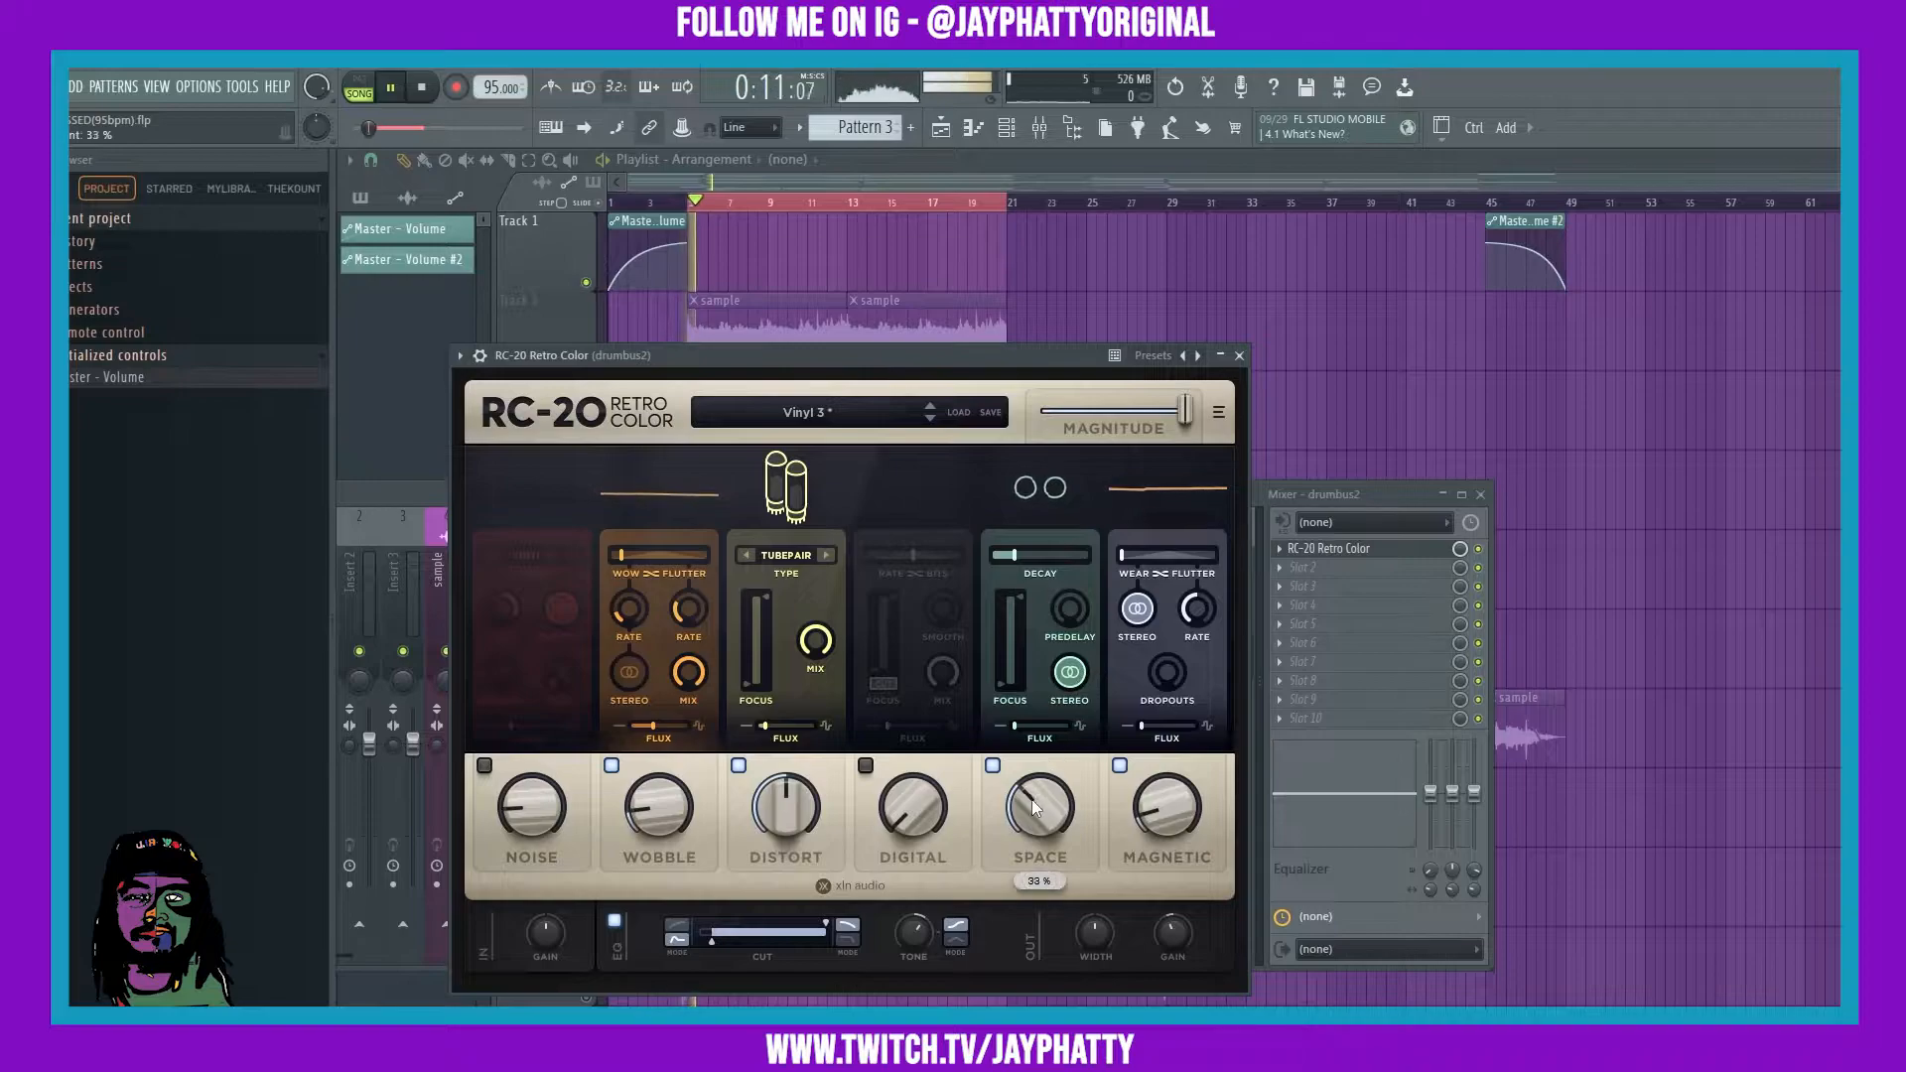
left_click_drag(1013, 554, 1008, 559)
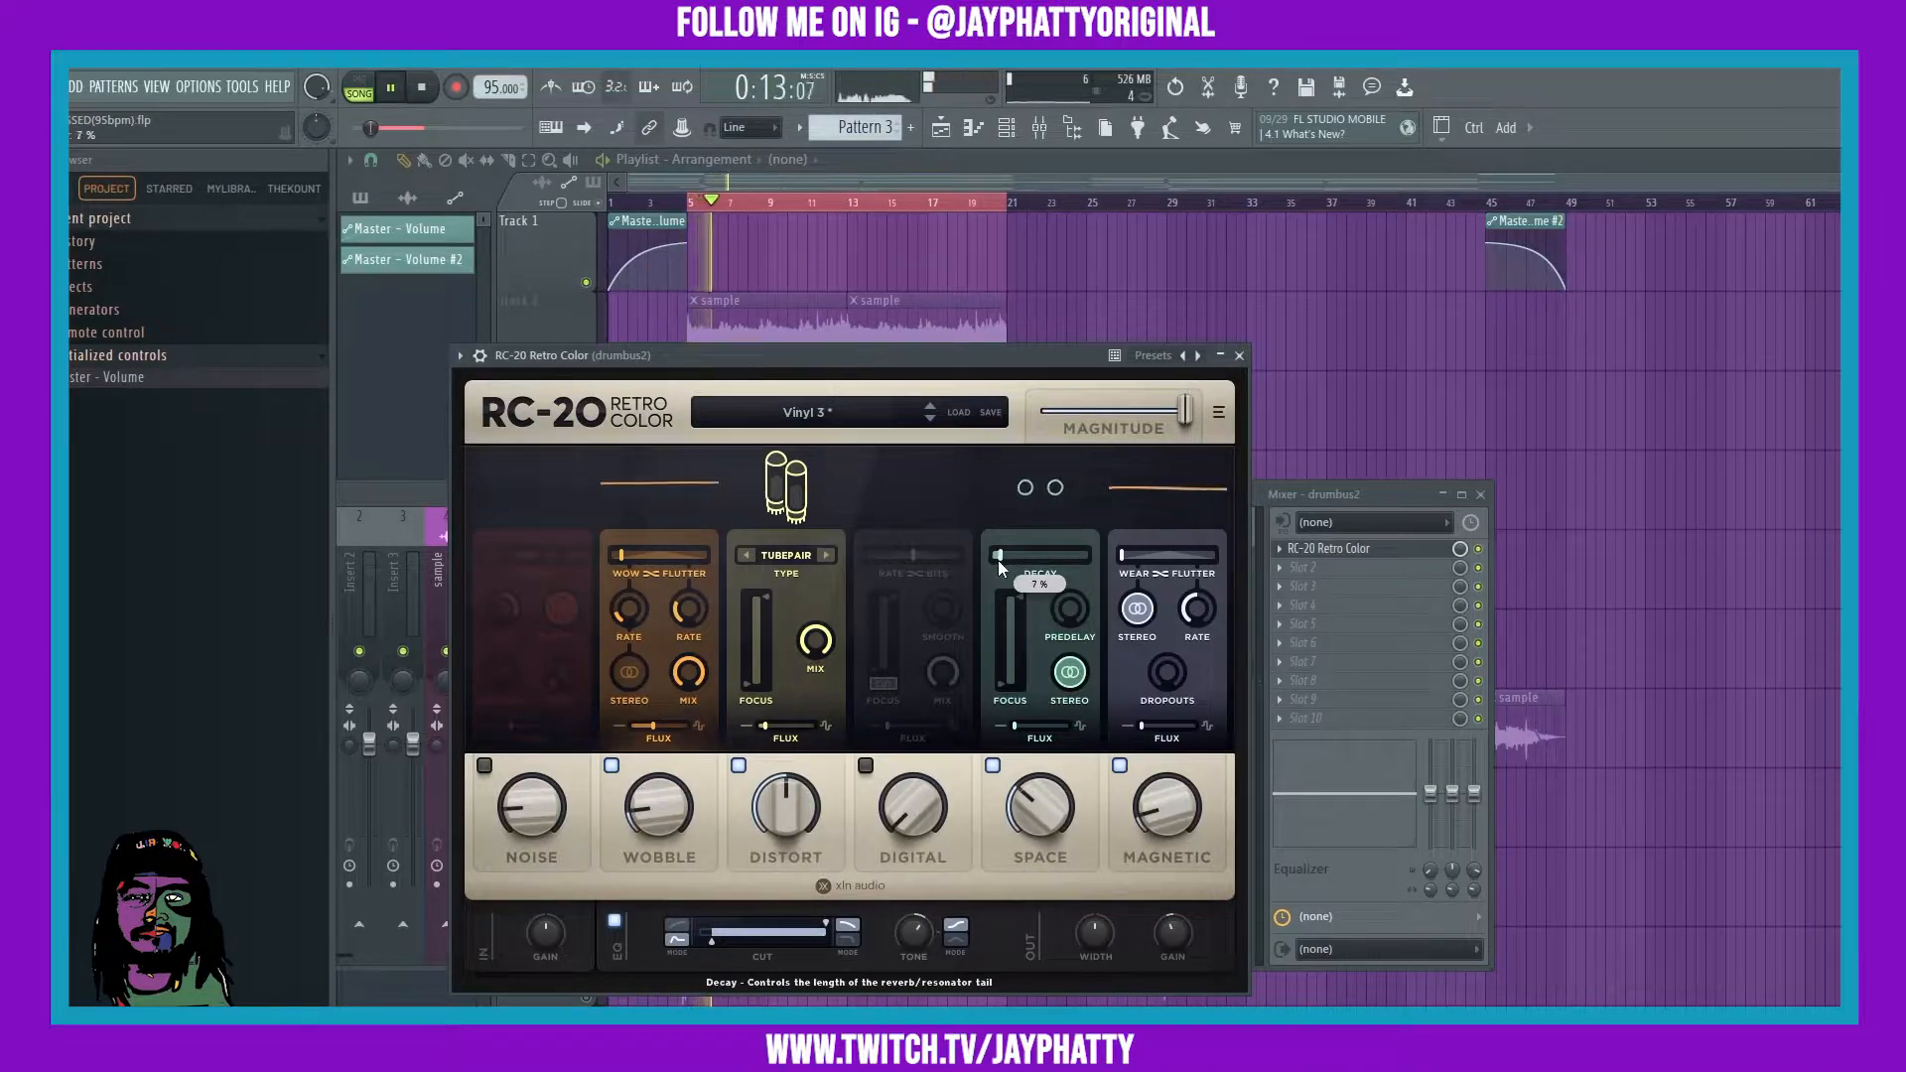
Step: Adjust the Space module's focus range, turn its amount all the way down, and stop playback
mouse_move(1010, 650)
left_mouse_down()
mouse_move(1023, 598)
mouse_move(1024, 631)
left_mouse_up()
left_click_drag(1040, 805, 1124, 724)
left_click_drag(1020, 619, 1030, 631)
left_click_drag(1026, 836, 1072, 925)
key("space")
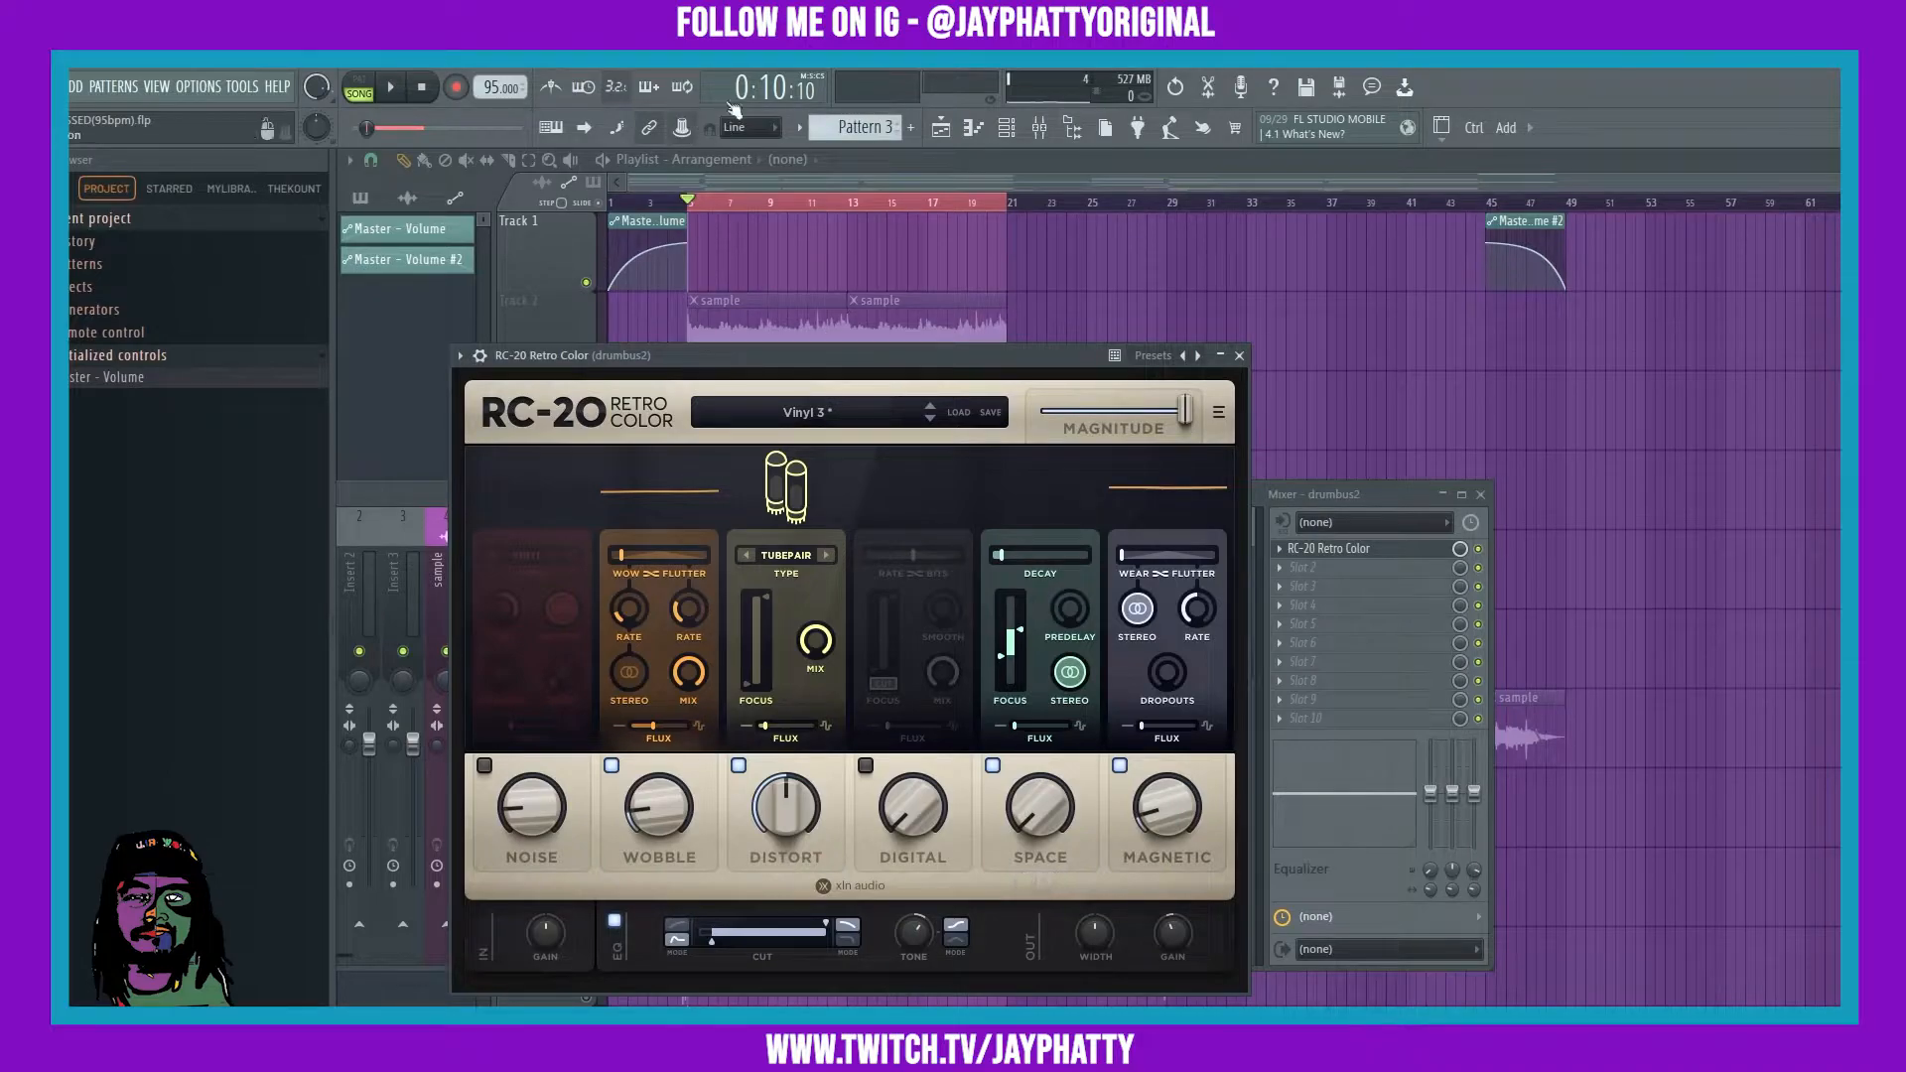
Step: Create an automation clip for the last tweaked Space amount and move it to Track 1 at bar 5
right_click(682, 129)
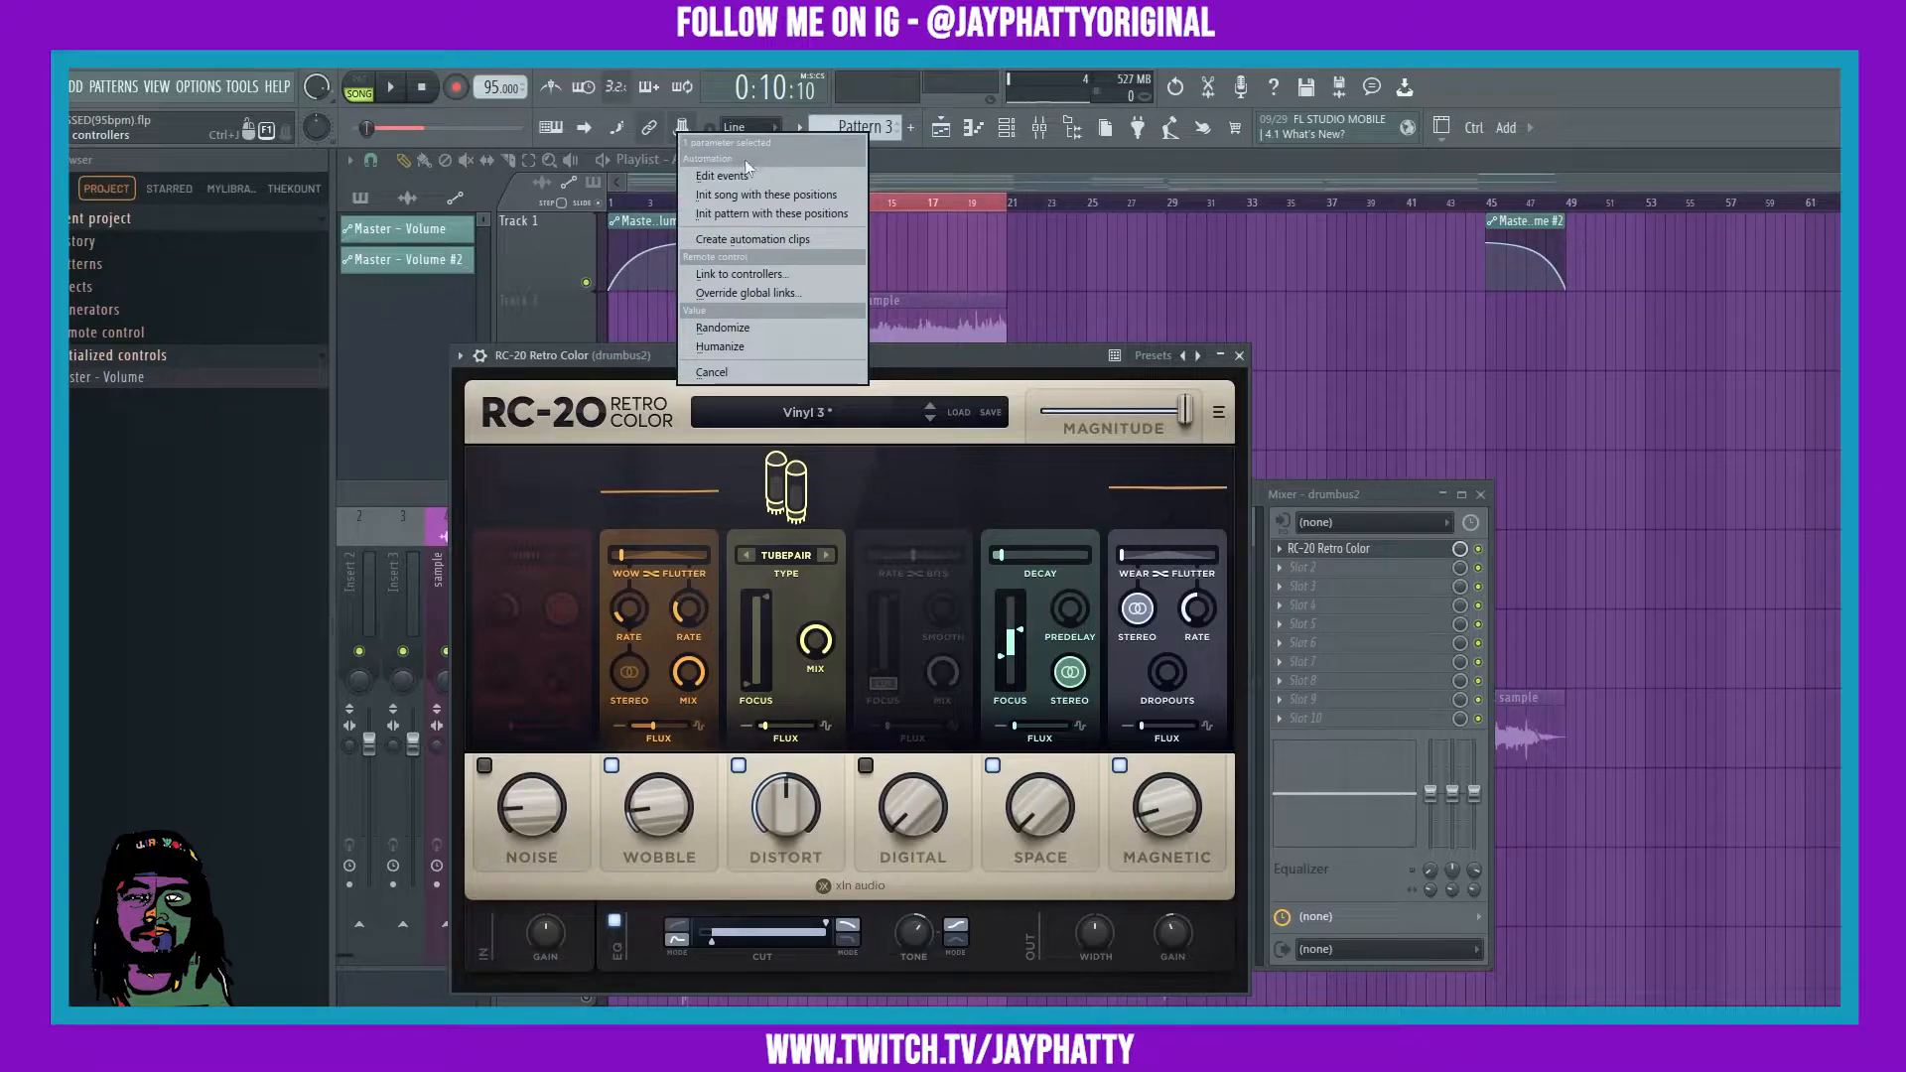
left_click(748, 234)
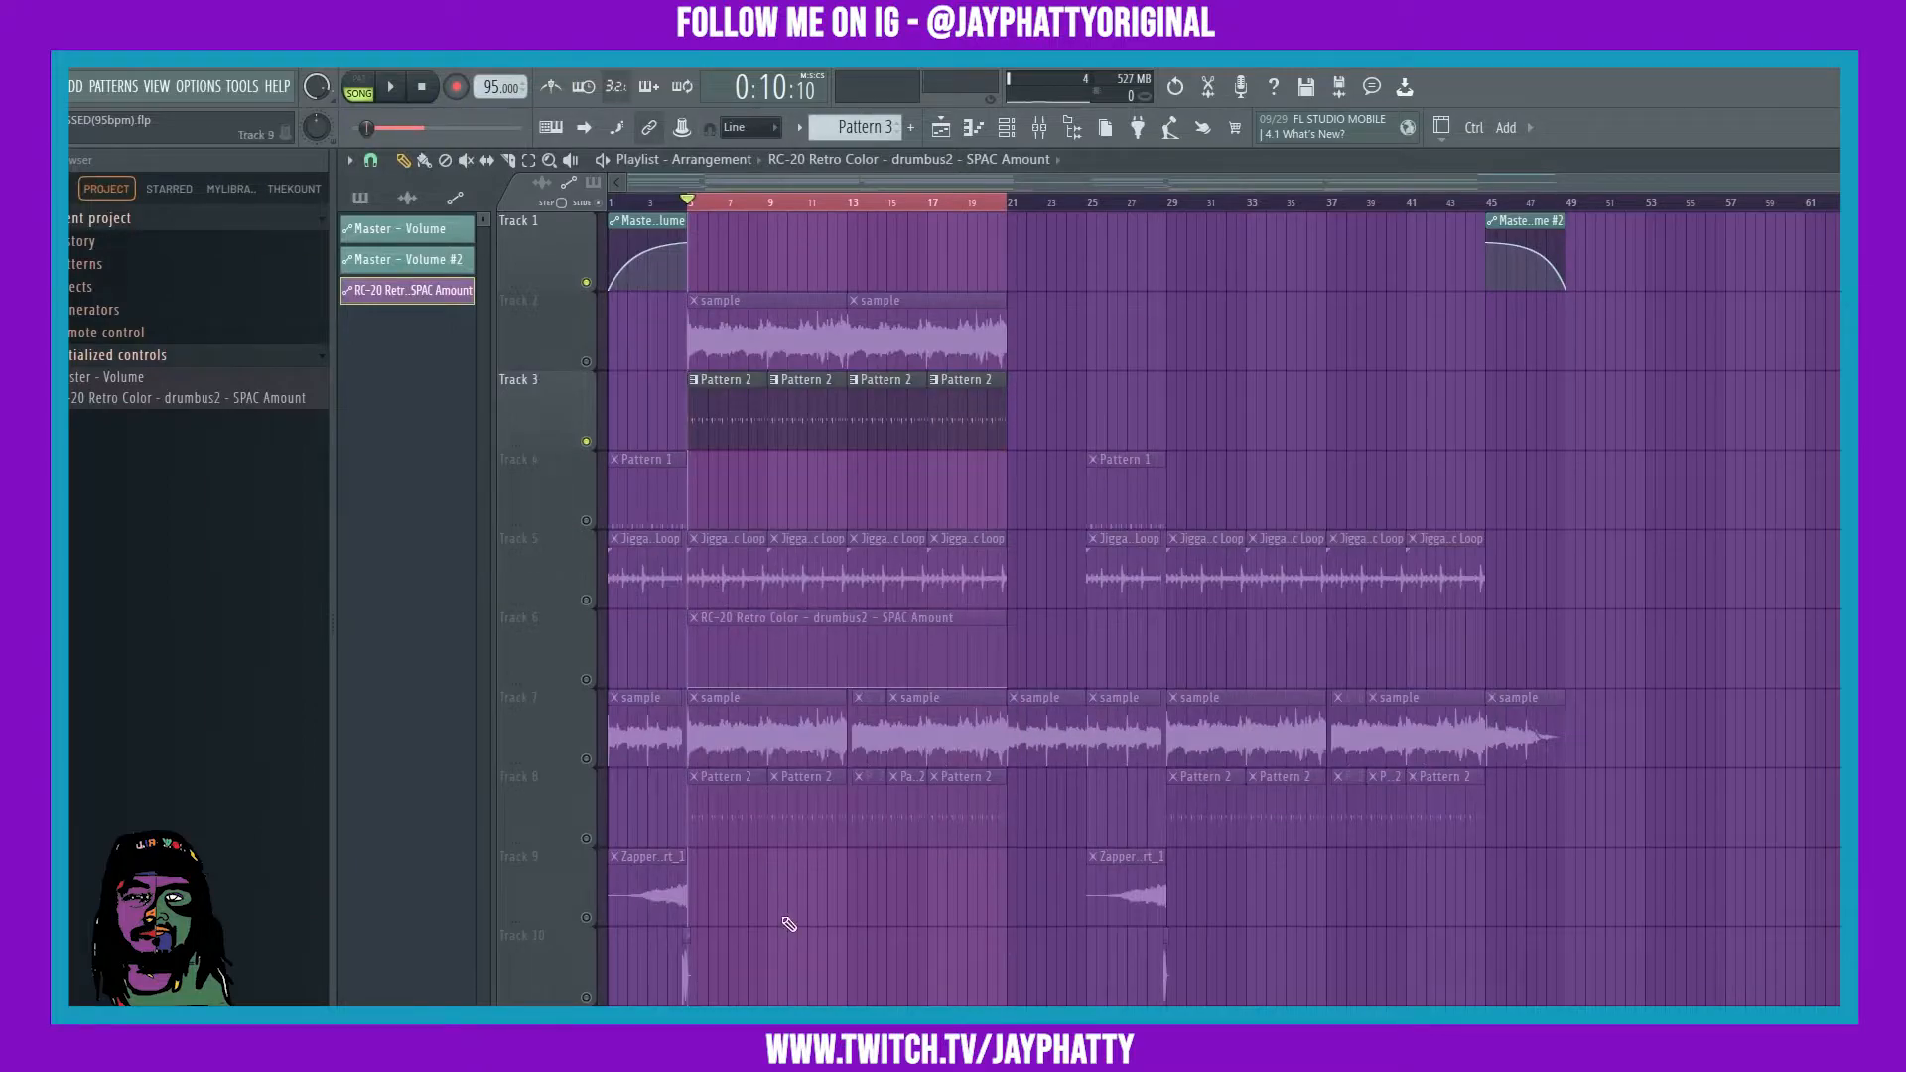
left_click_drag(788, 663, 770, 212)
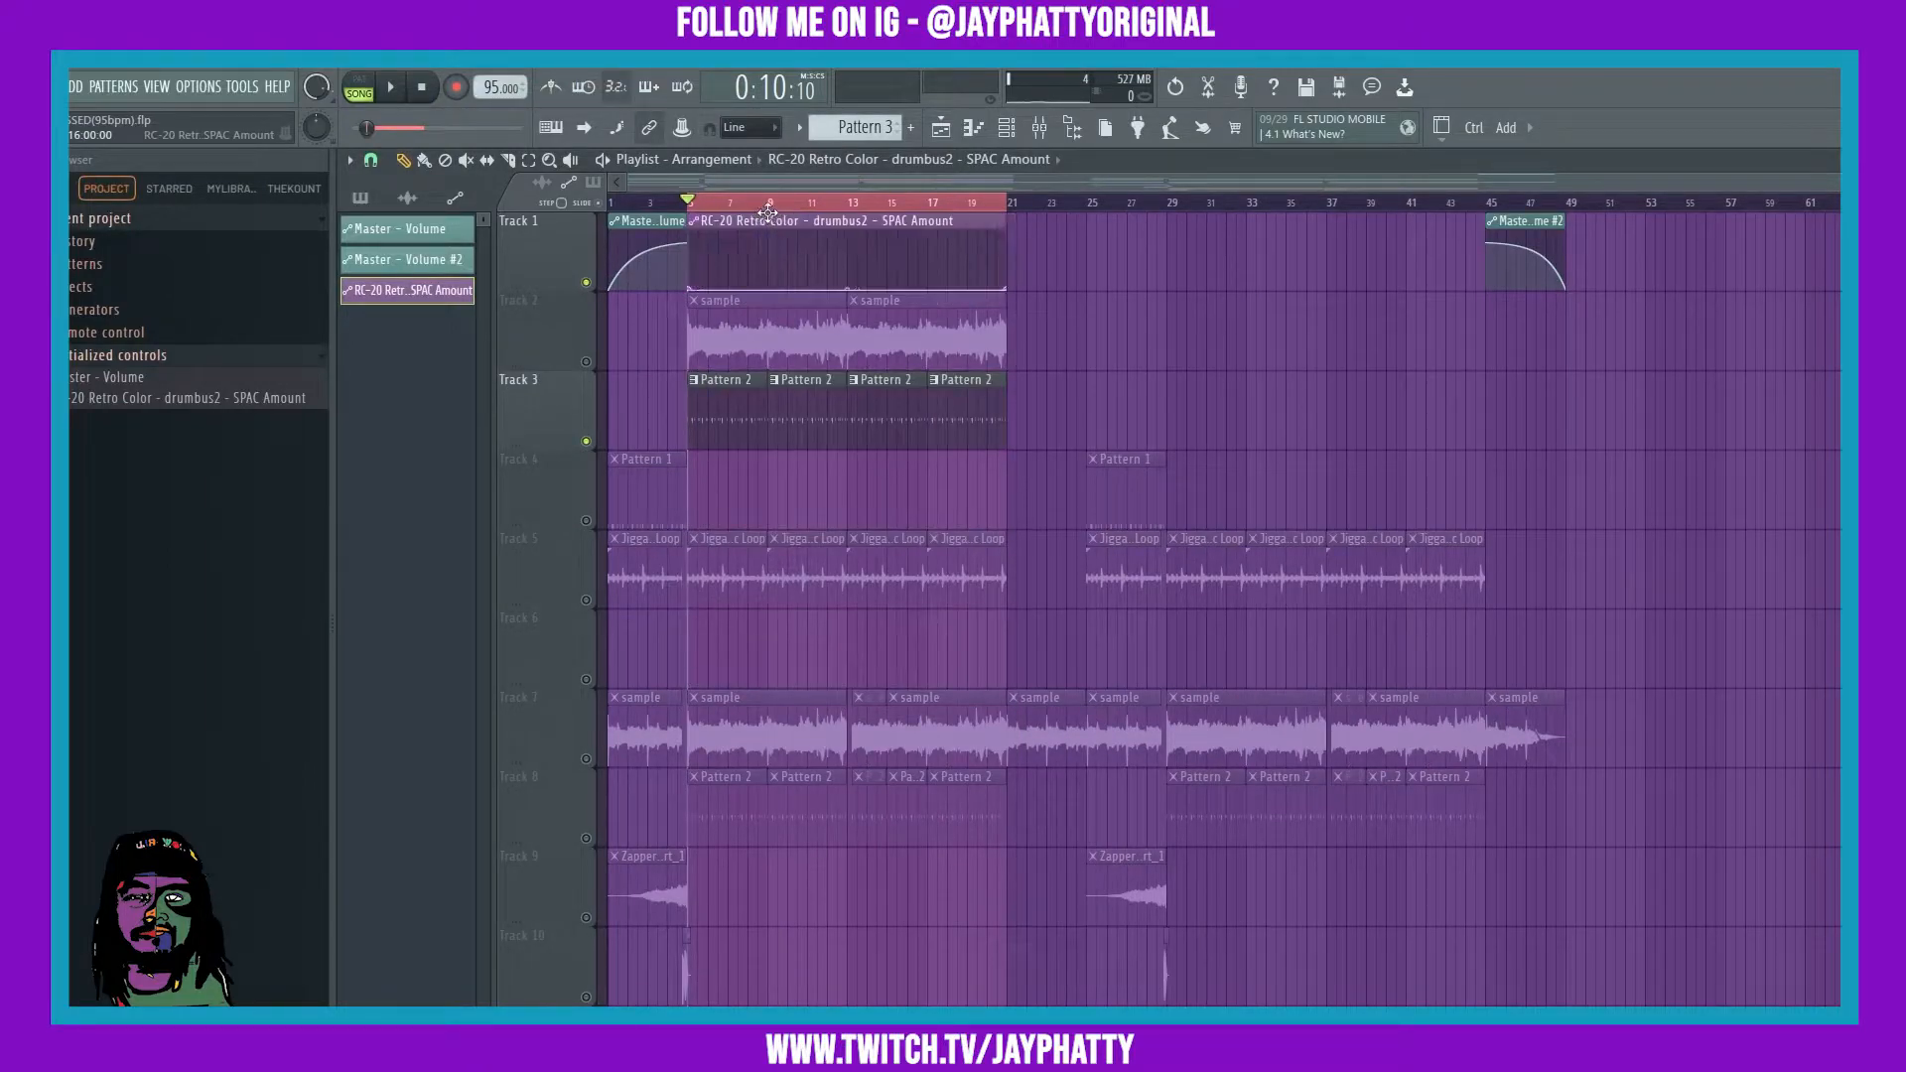
Step: Shape three curved peaks returning to the bottom between about bars 5 and 11 in the Space amount automation clip
left_click_drag(700, 288, 820, 298)
right_click(738, 256)
right_click(758, 278)
right_click(787, 273)
right_click(798, 264)
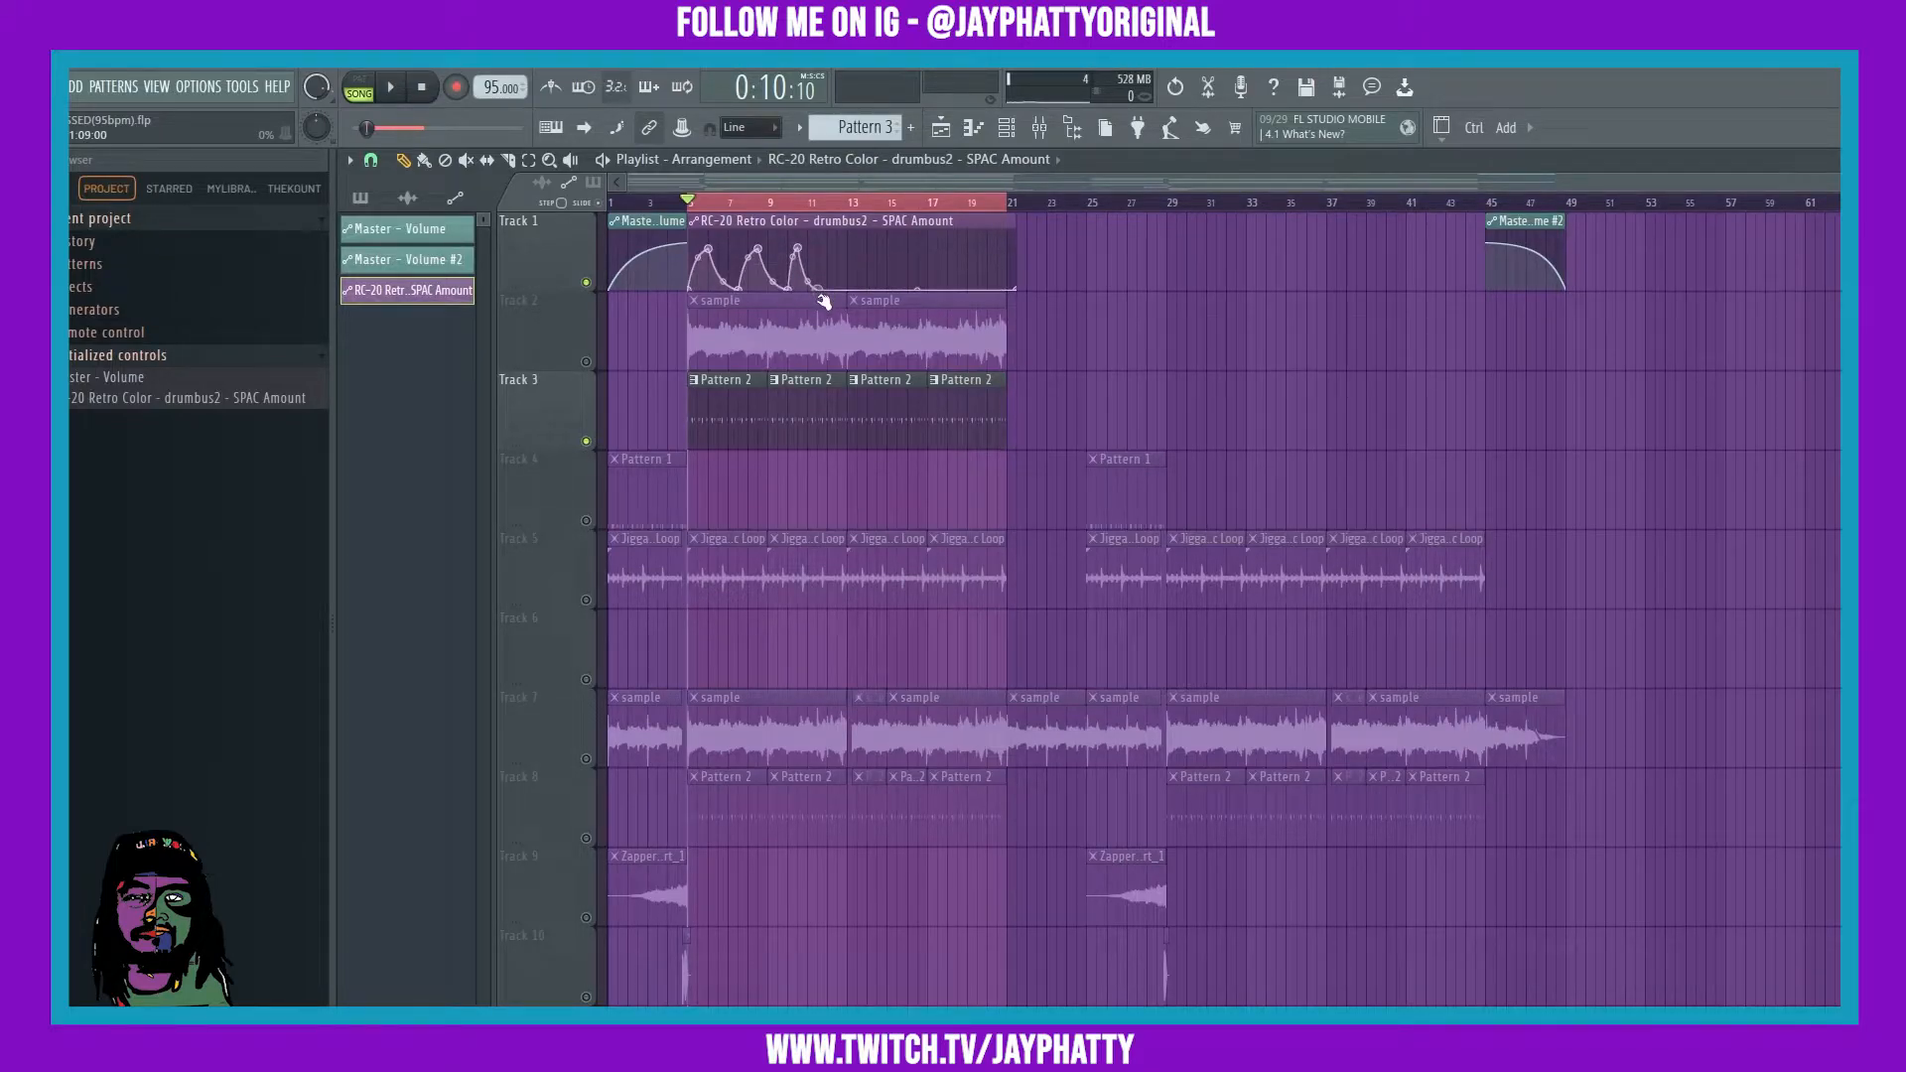
Step: Reopen RC-20 Retro Color from the drumbus2 mixer track and play the song to check the Space knob's automation
left_click(1039, 129)
left_click(1346, 552)
left_click_drag(924, 362, 1010, 383)
key("space")
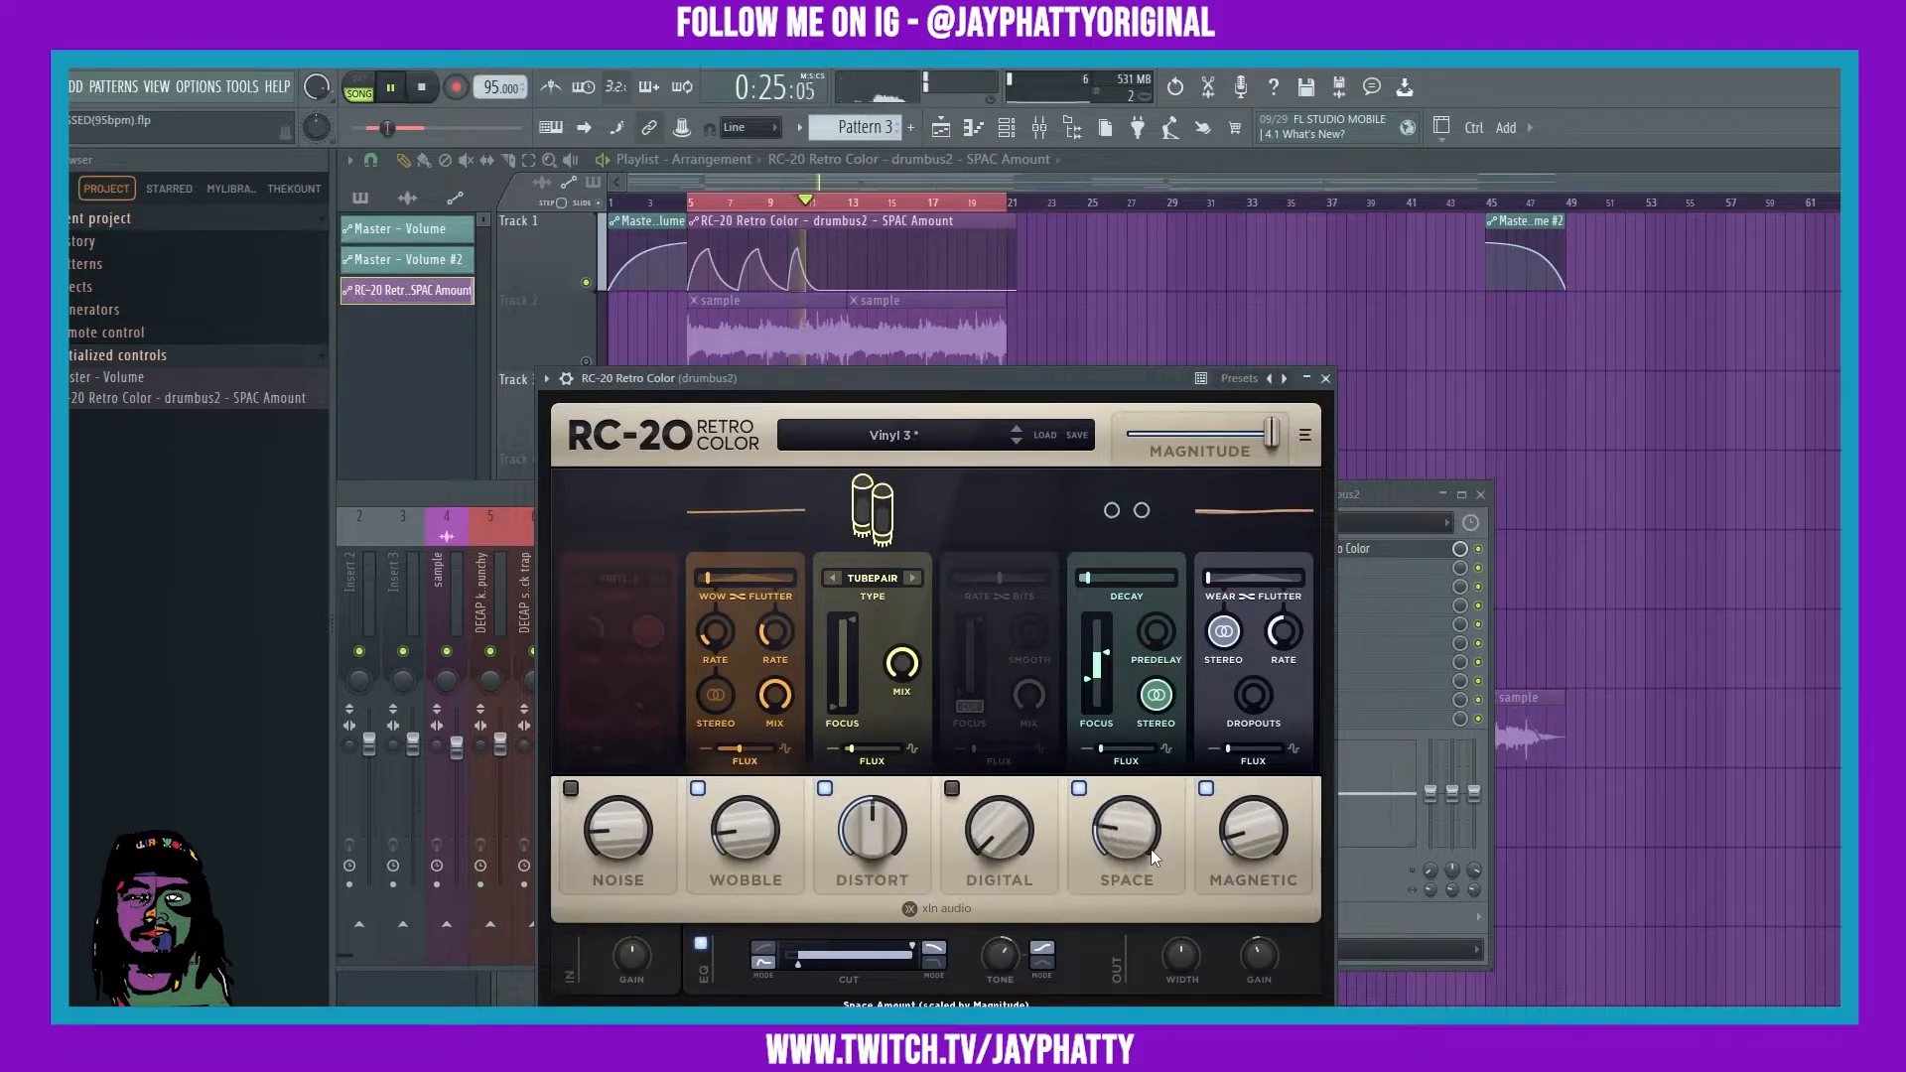
Step: Stop playback and close both RC-20 Retro Color and the mixer
key("space")
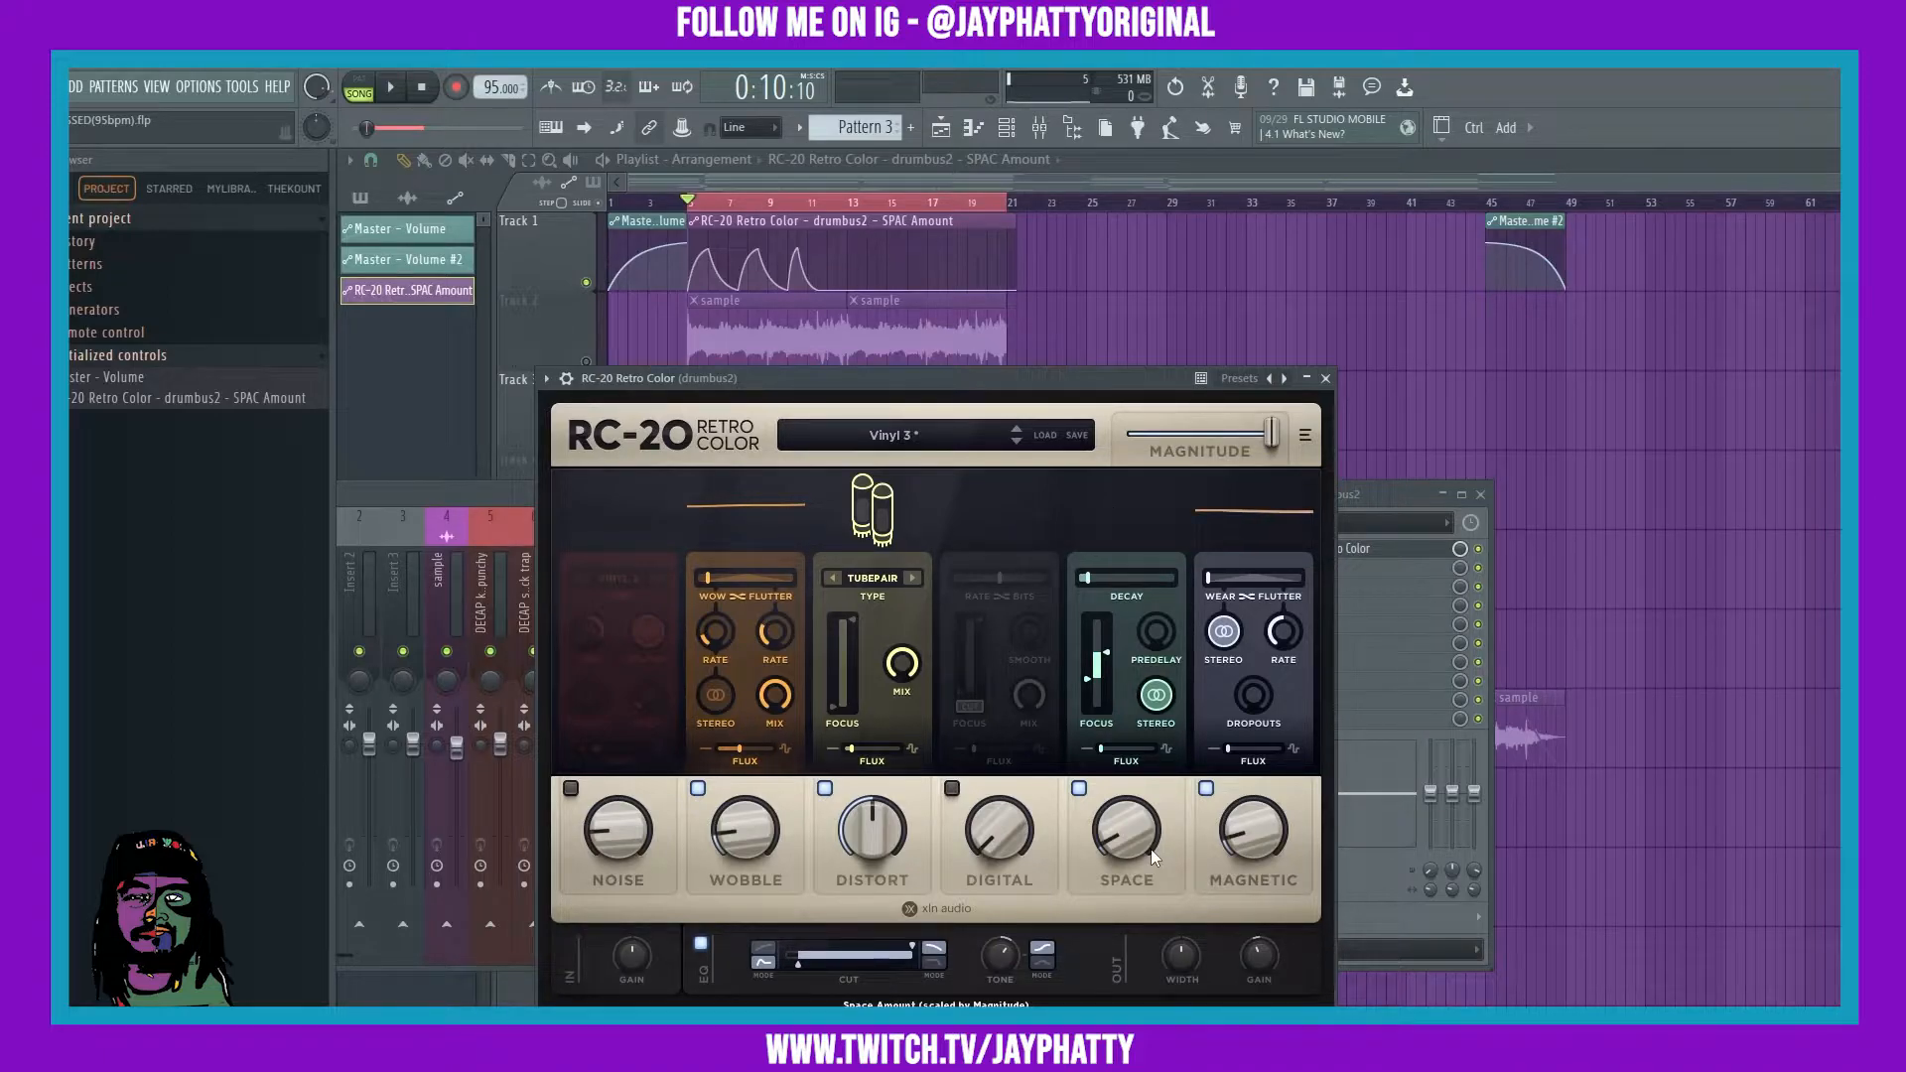
left_click(1327, 378)
left_click(1039, 127)
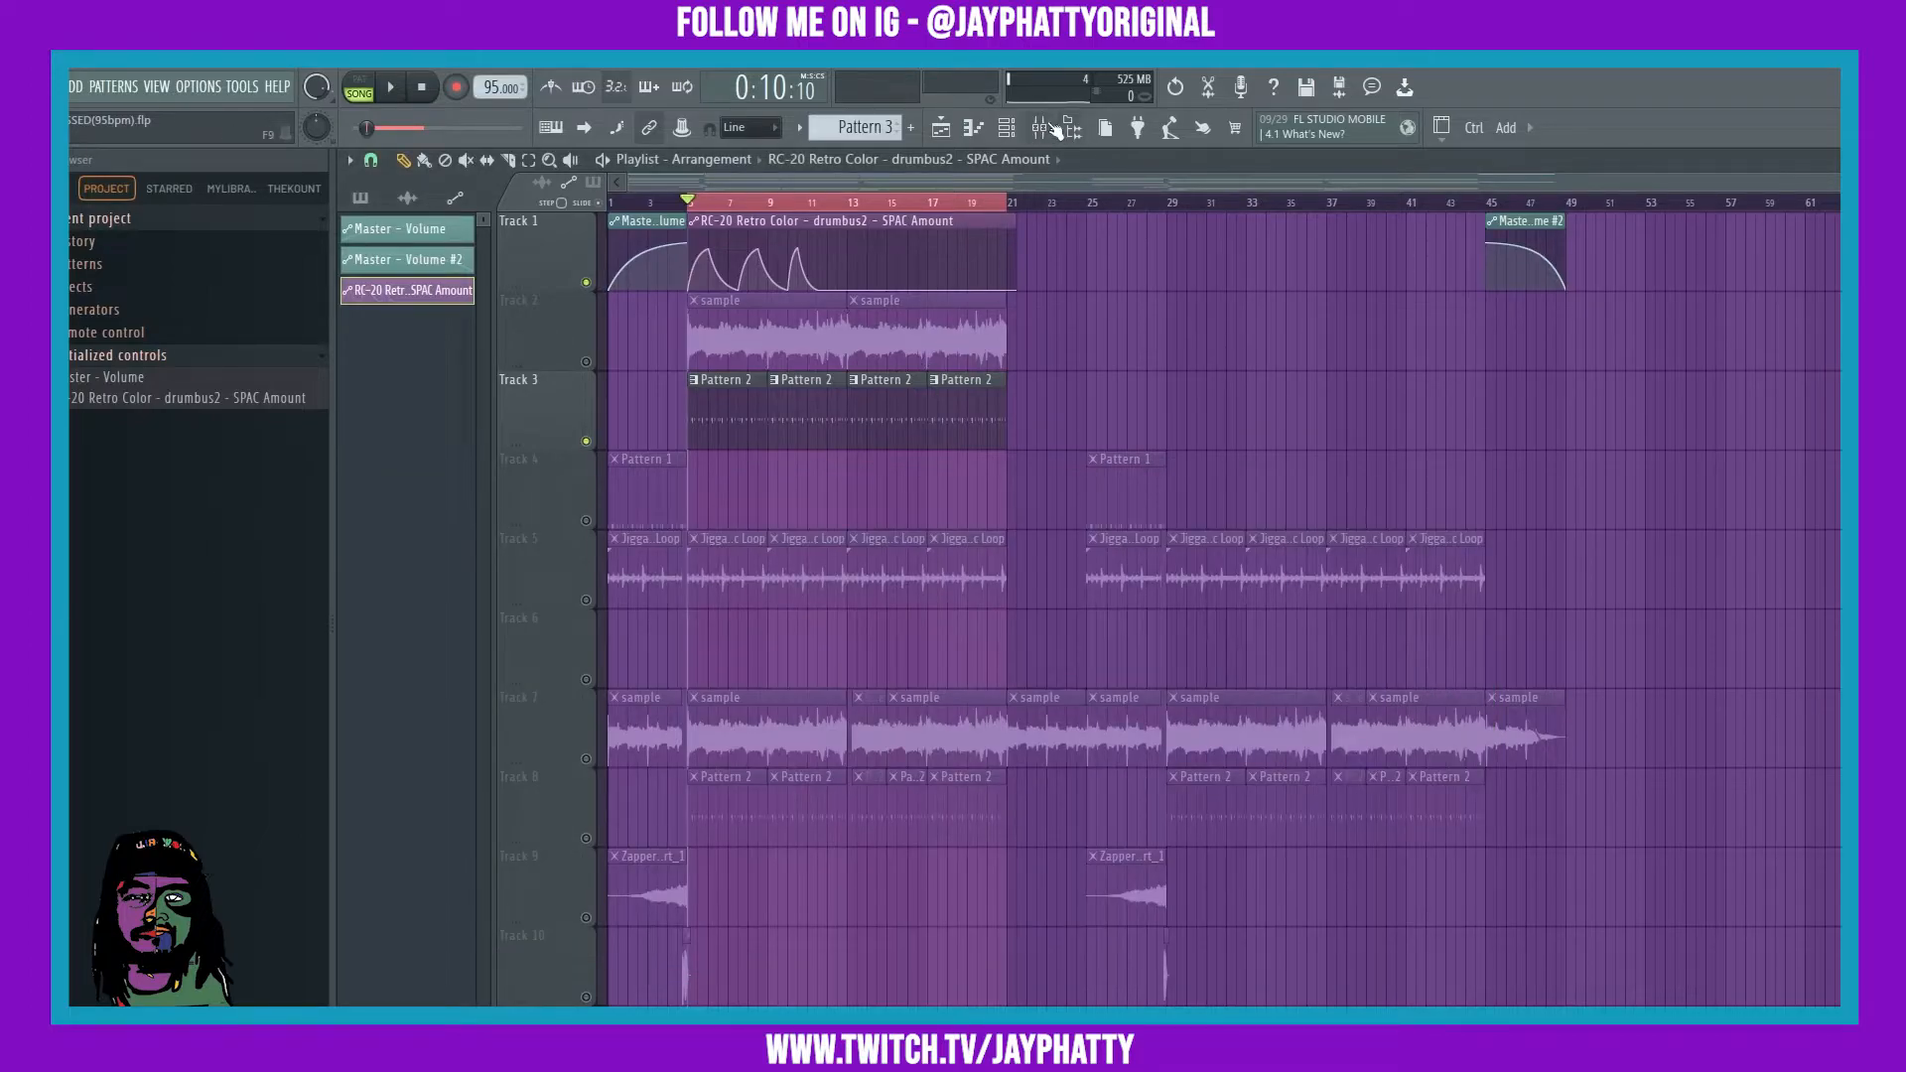
Step: Audition the Pattern 4 clip on Track 19 and open its Omnisphere instrument from the channel rack
left_click(1005, 129)
left_click(996, 1002)
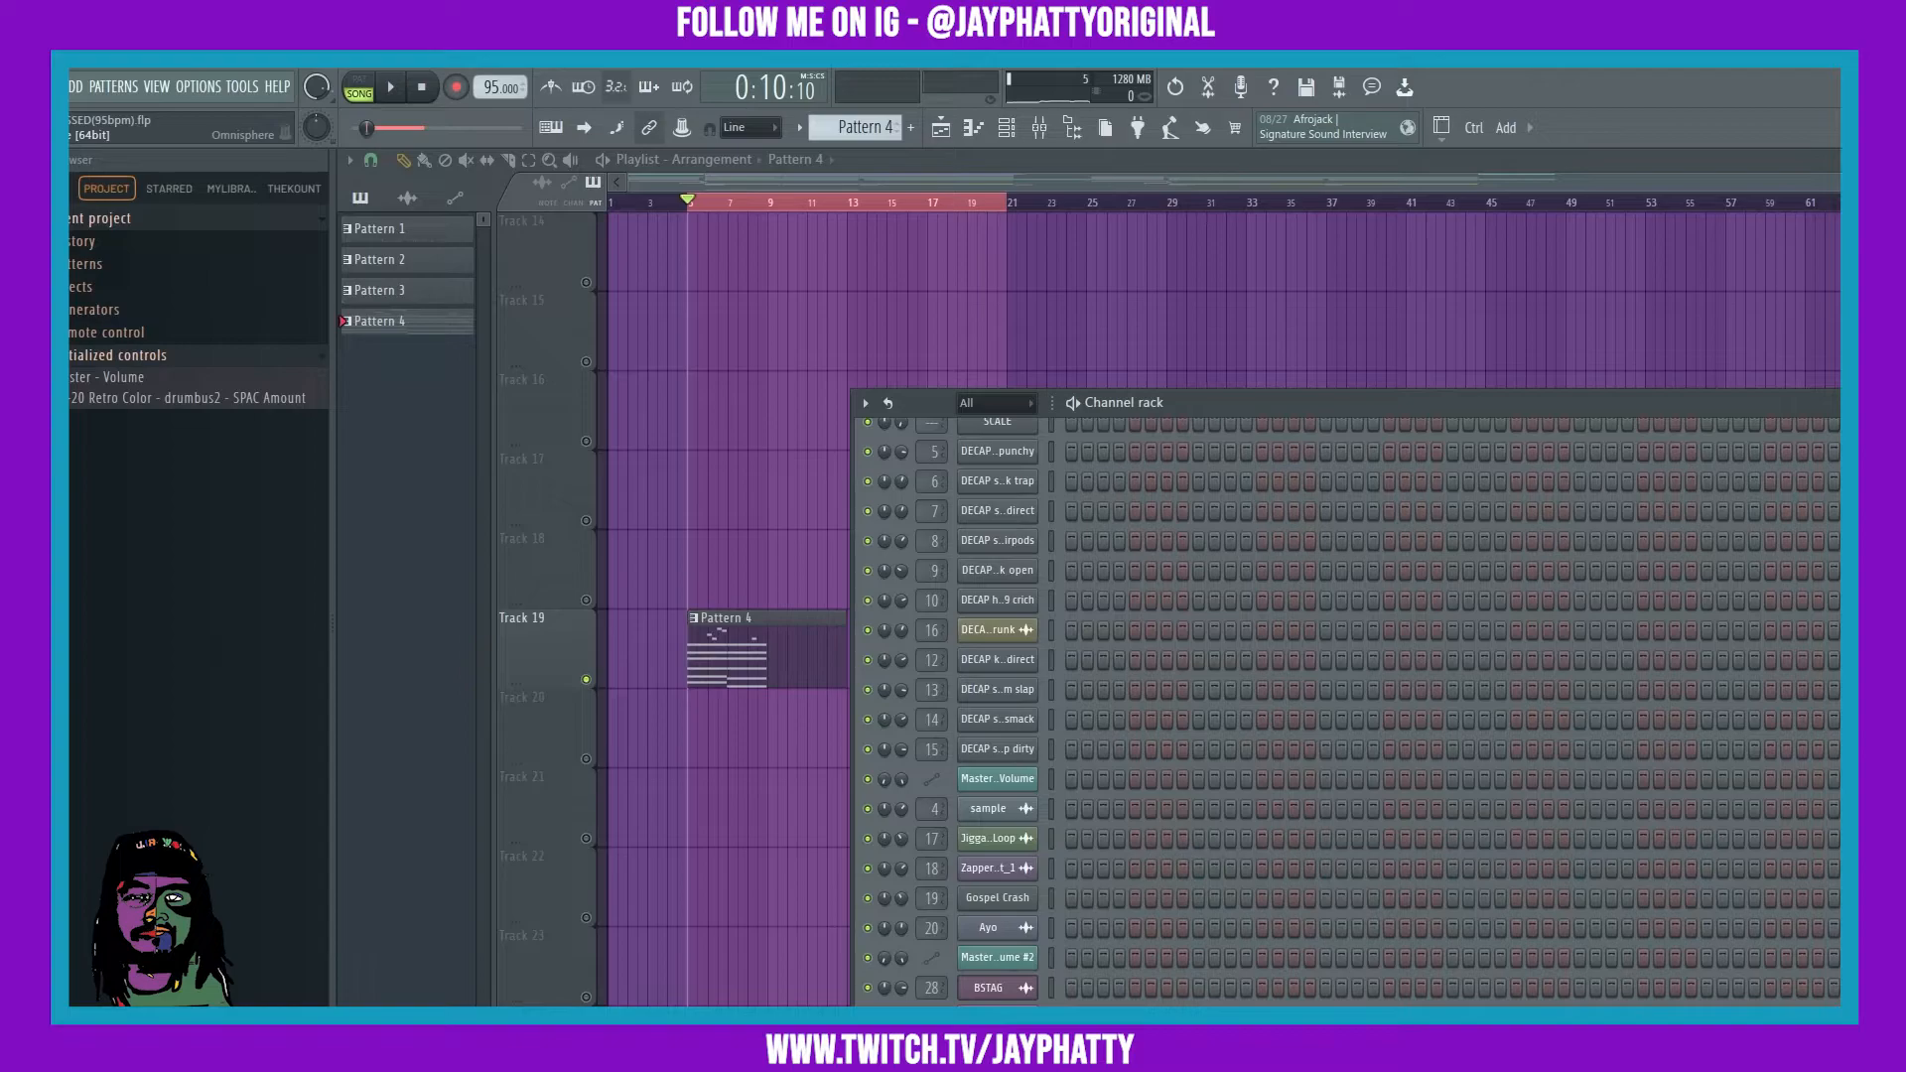
key("space")
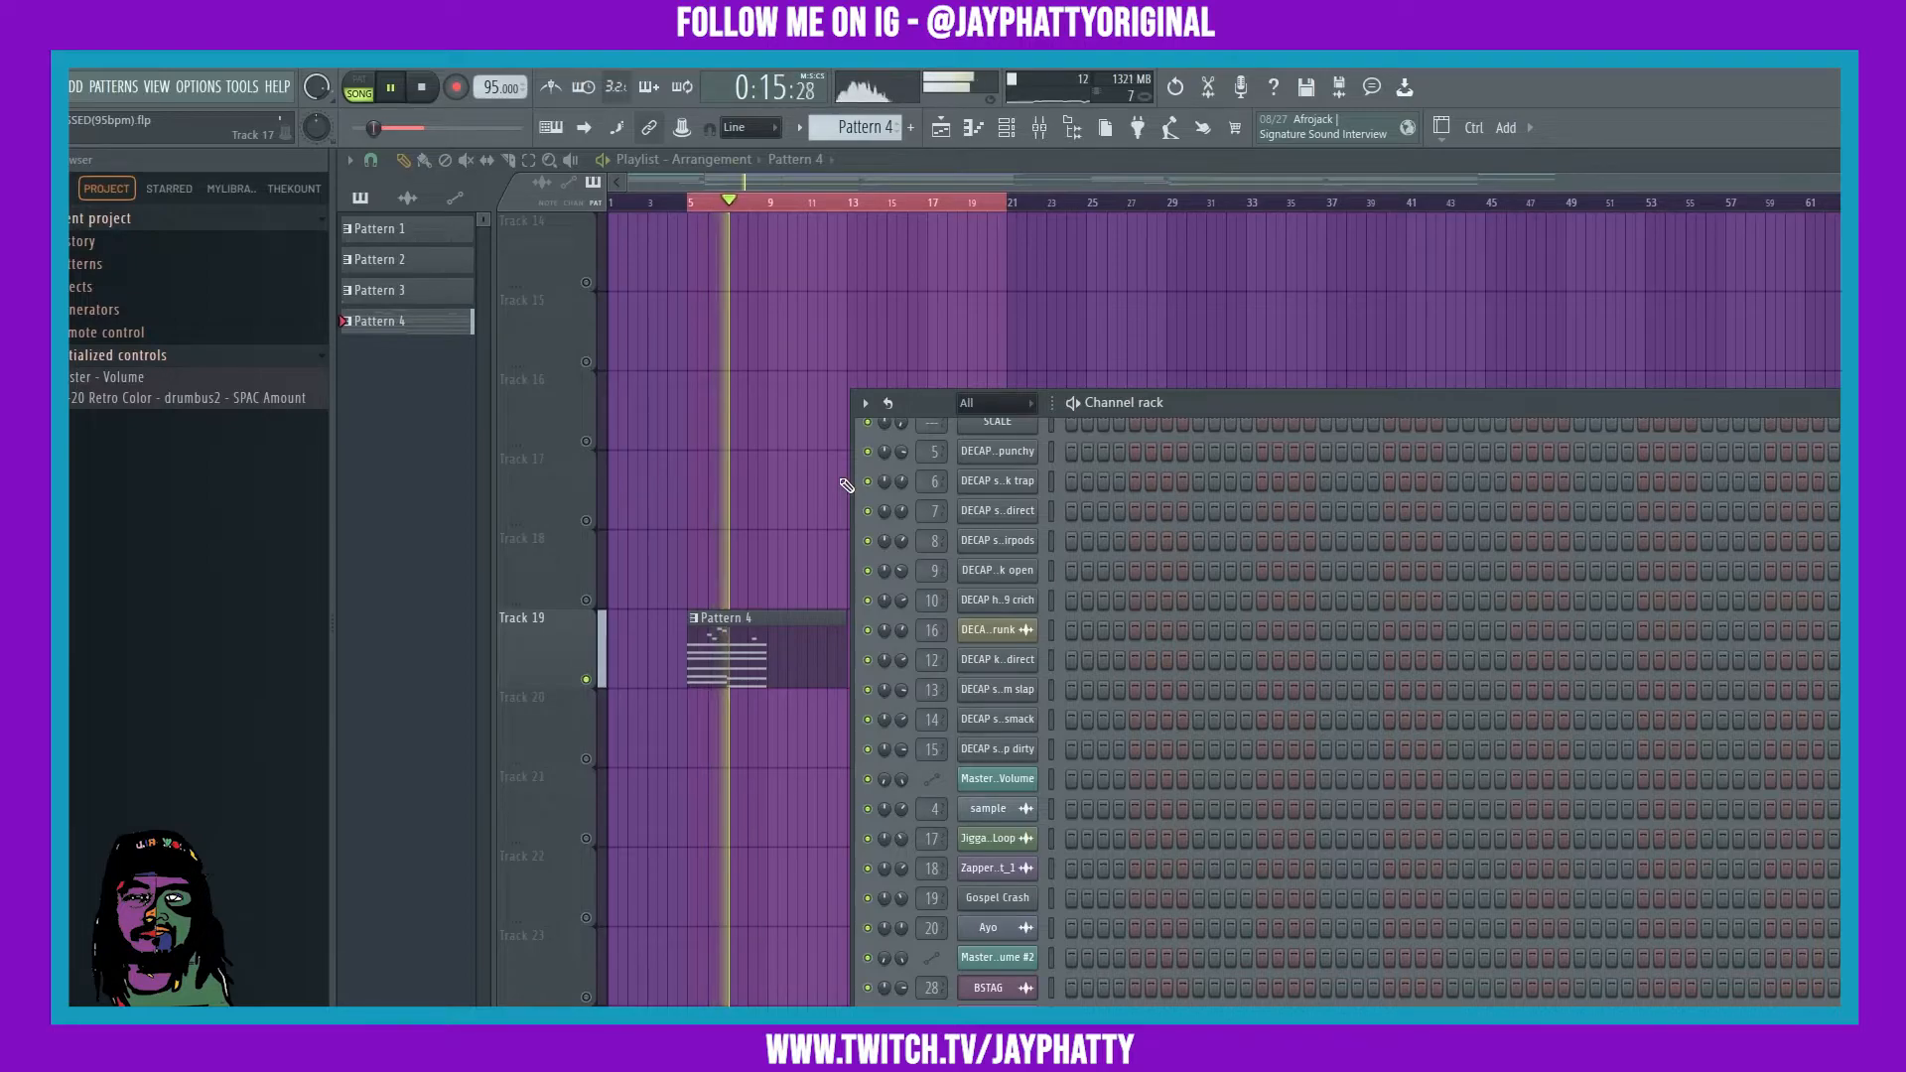
left_click(421, 88)
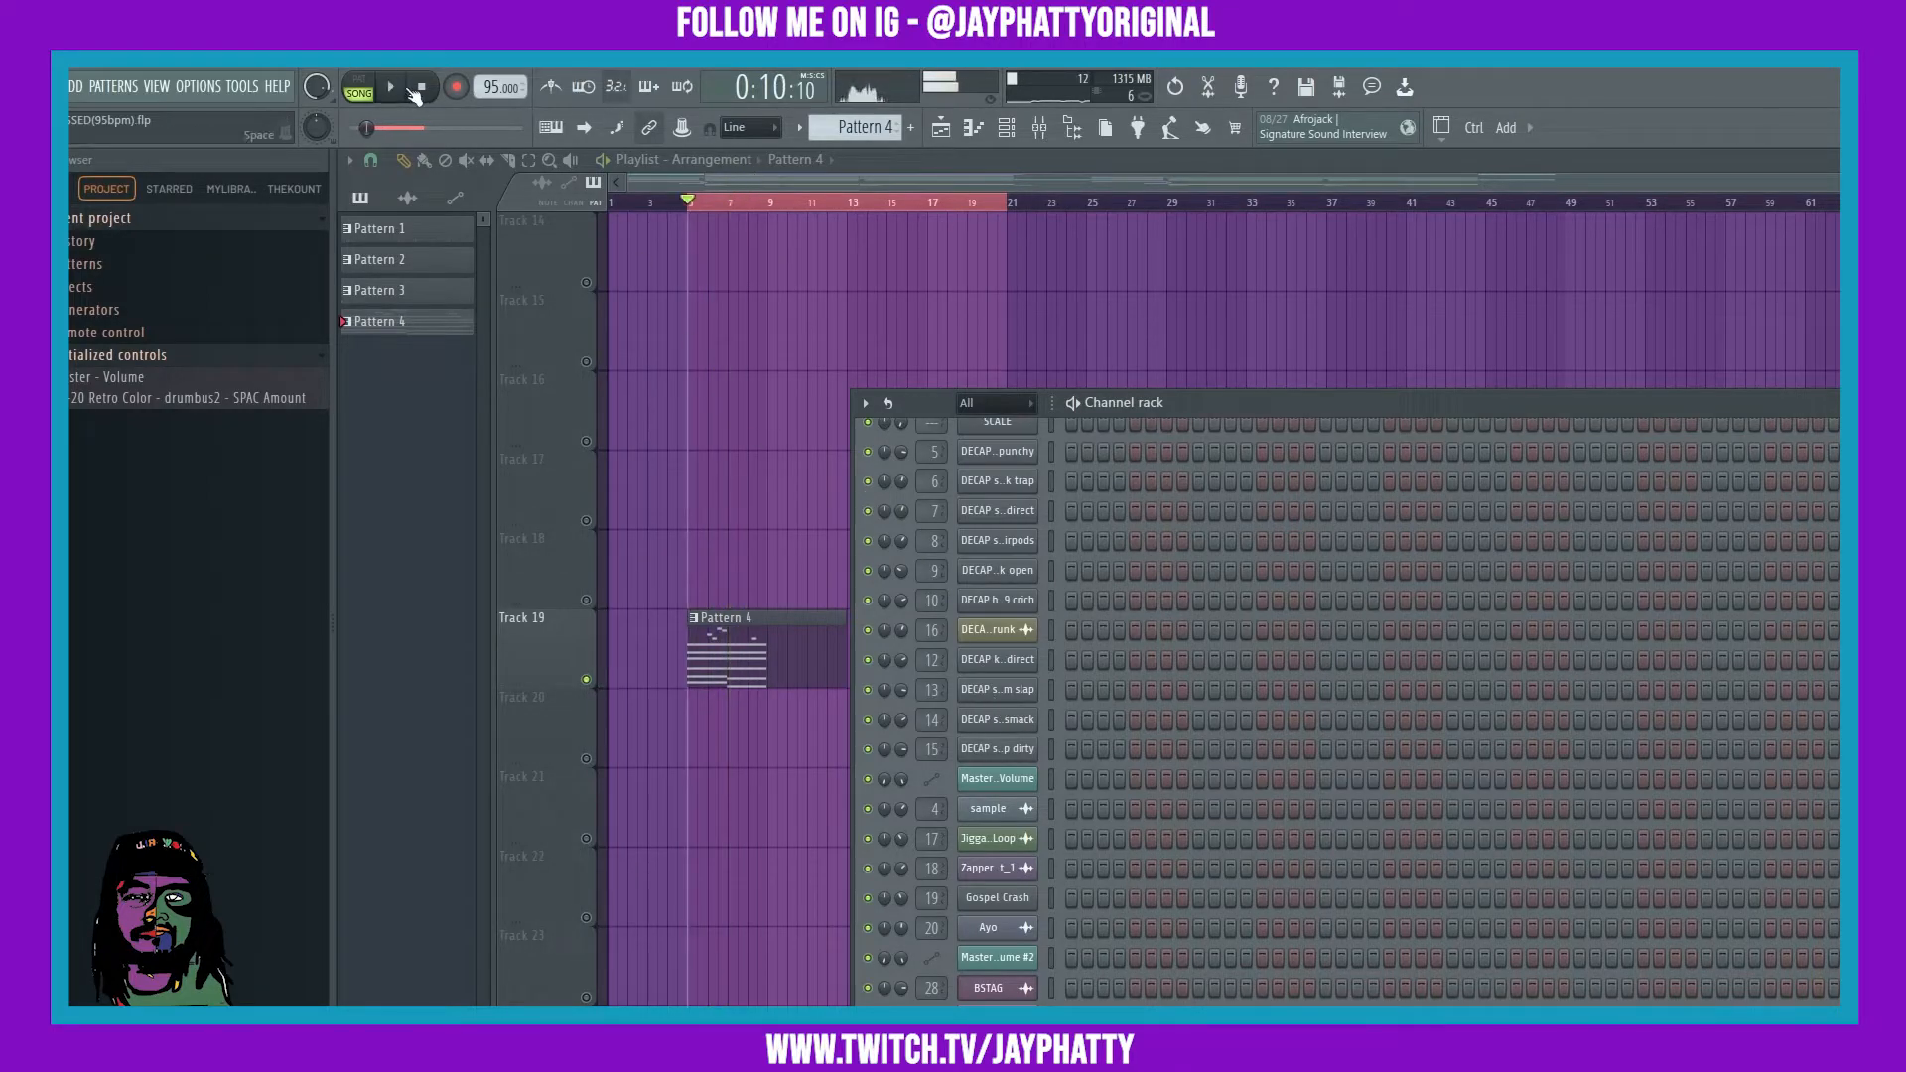
left_click(1001, 1004)
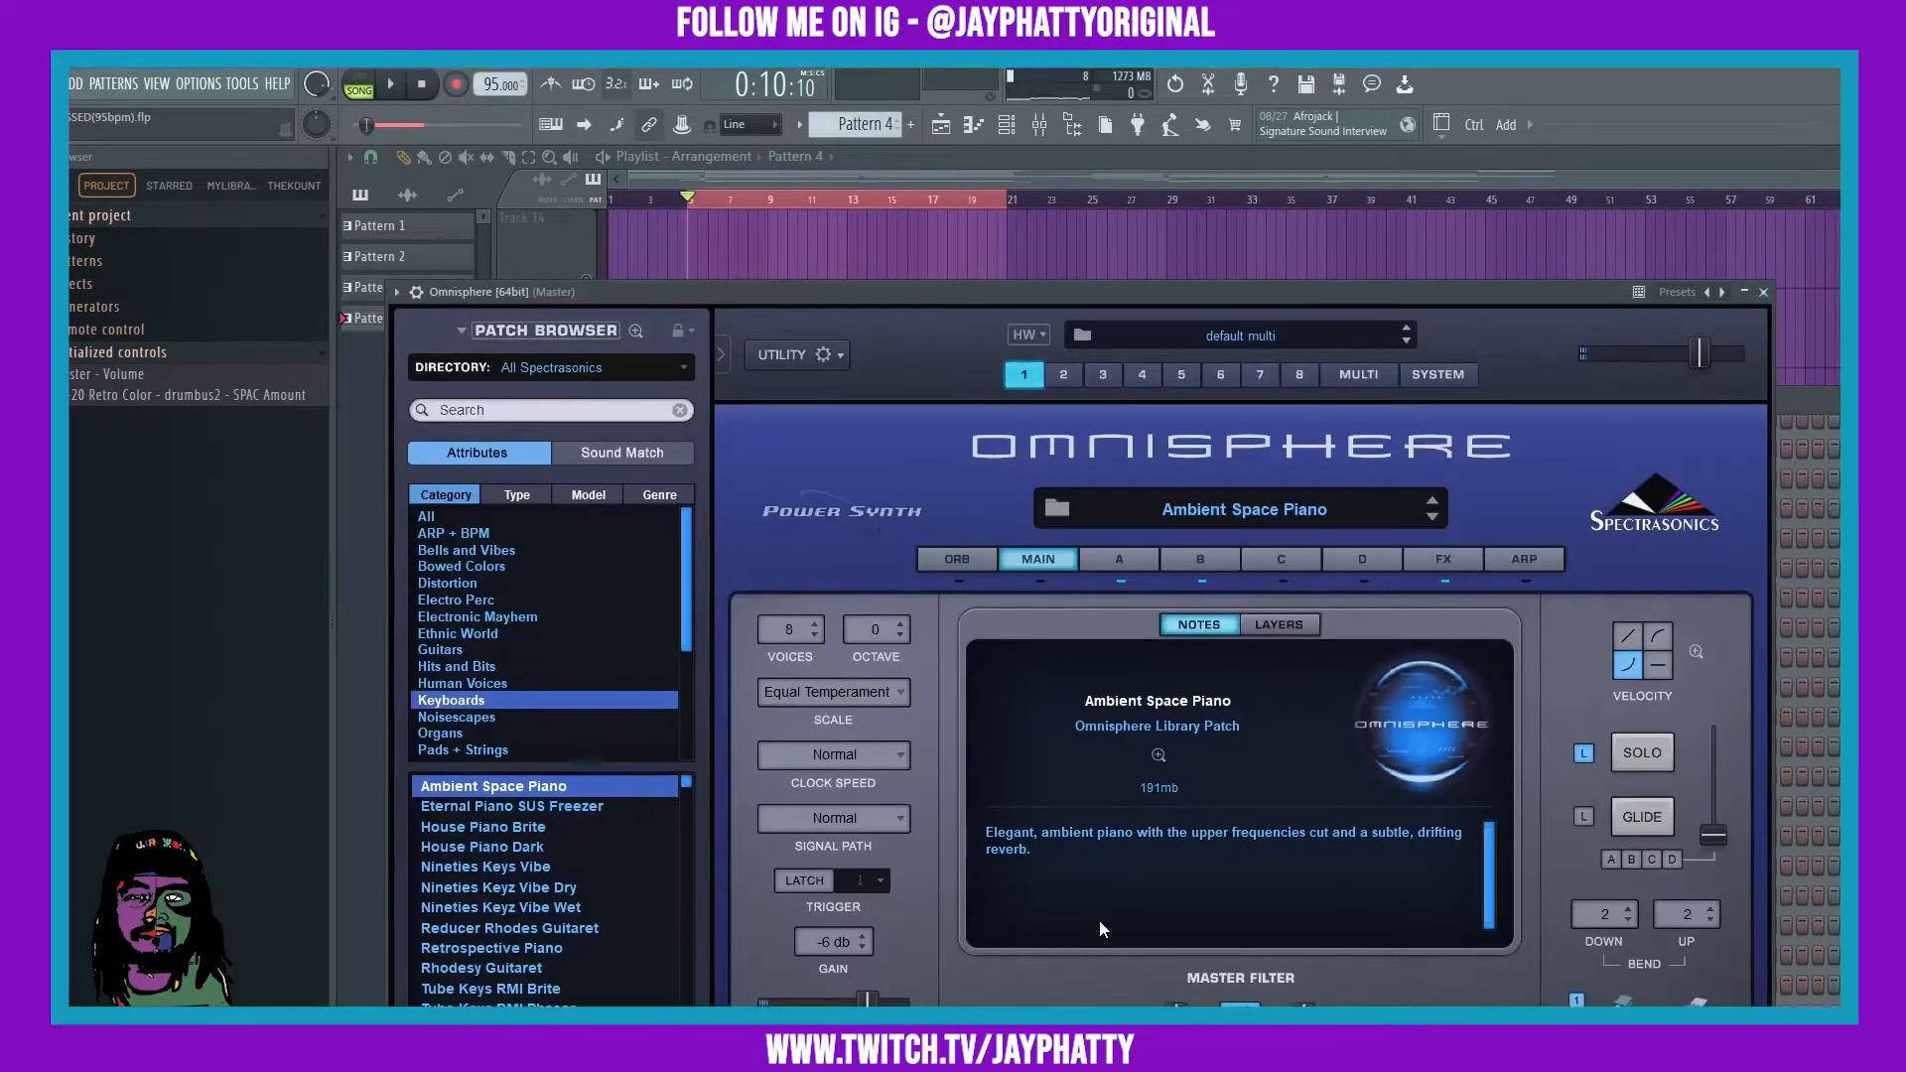
Step: Switch Omnisphere's master filter to HPF and try out its sliders, leaving resonance low and cutoff at its minimum
left_click_drag(1178, 991, 1011, 961)
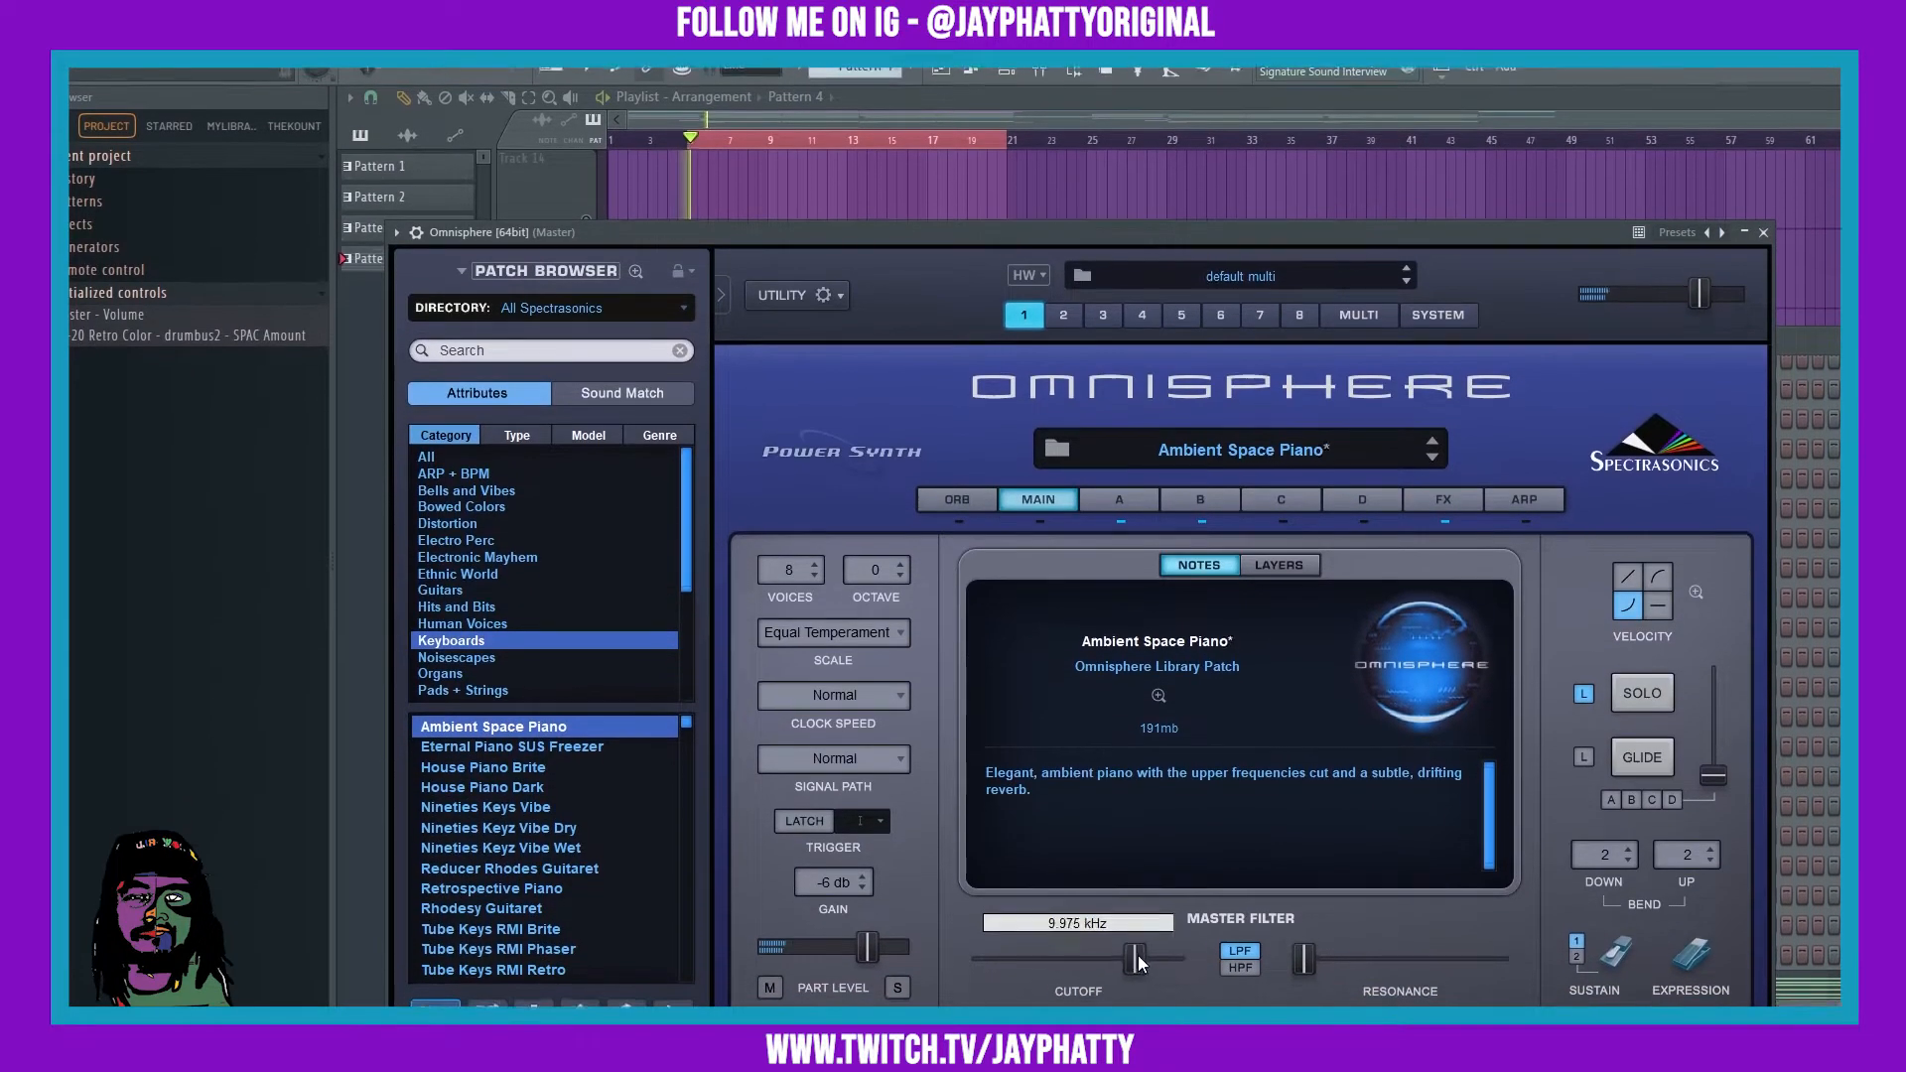
left_click_drag(1303, 955, 1376, 955)
left_click_drag(1146, 956, 1070, 960)
left_click(1234, 961)
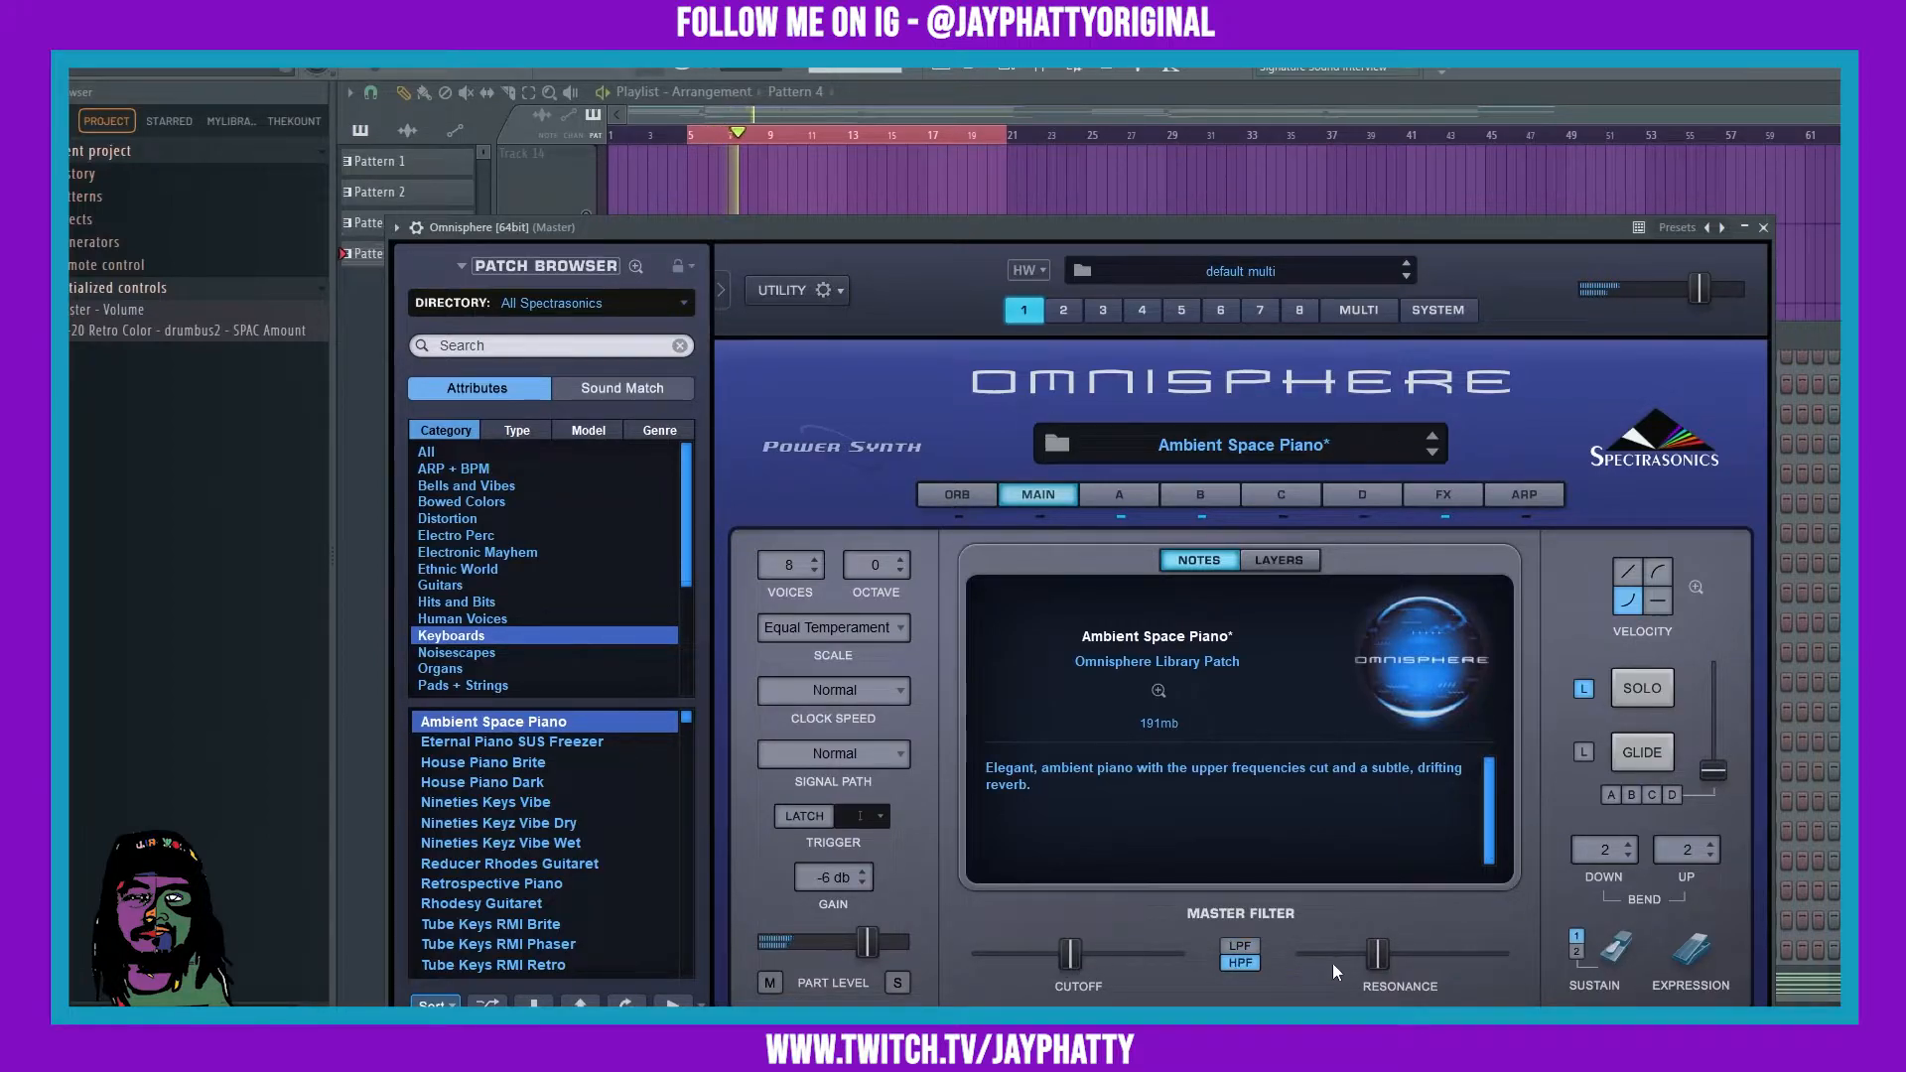
left_click_drag(1376, 955, 1333, 955)
left_click_drag(1070, 954, 1200, 962)
left_click_drag(1040, 962, 975, 965)
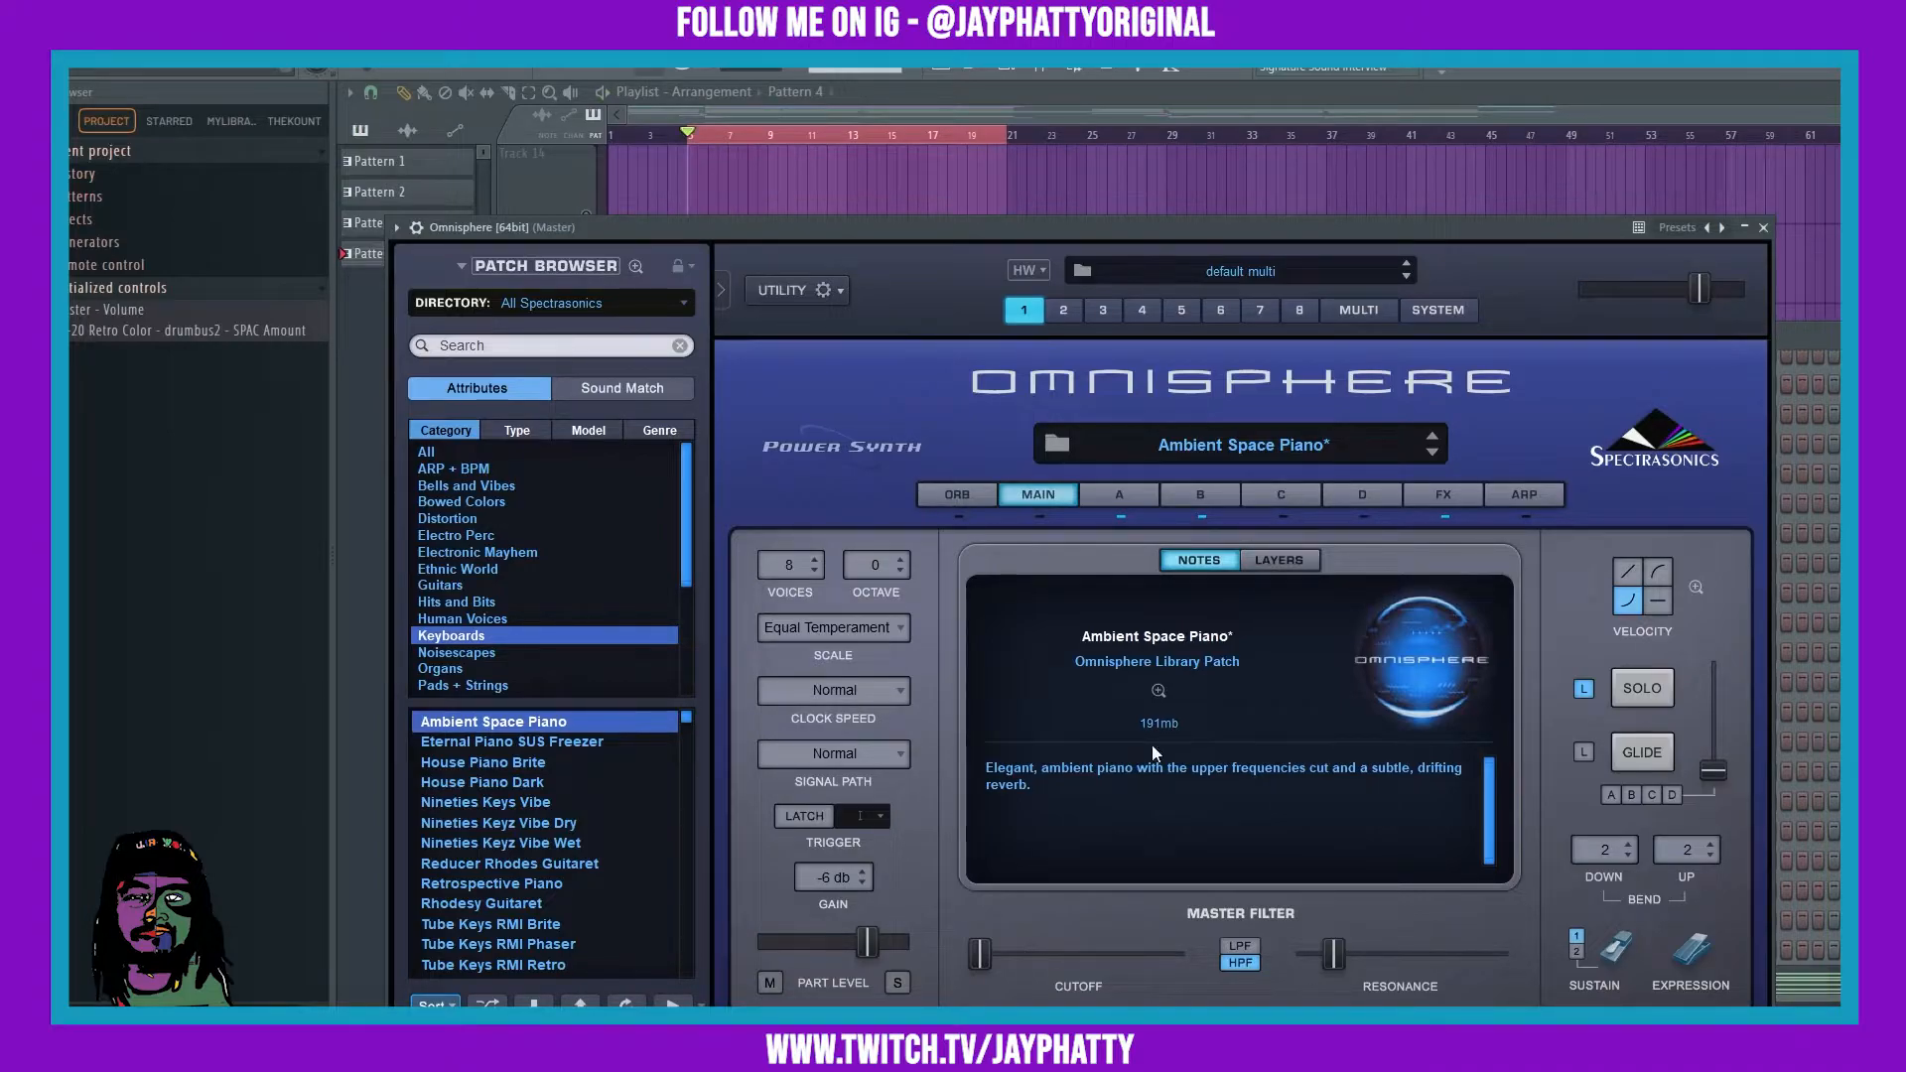
Step: Enable host automation for Omnisphere's master filter cutoff
left_click_drag(1040, 223, 1044, 162)
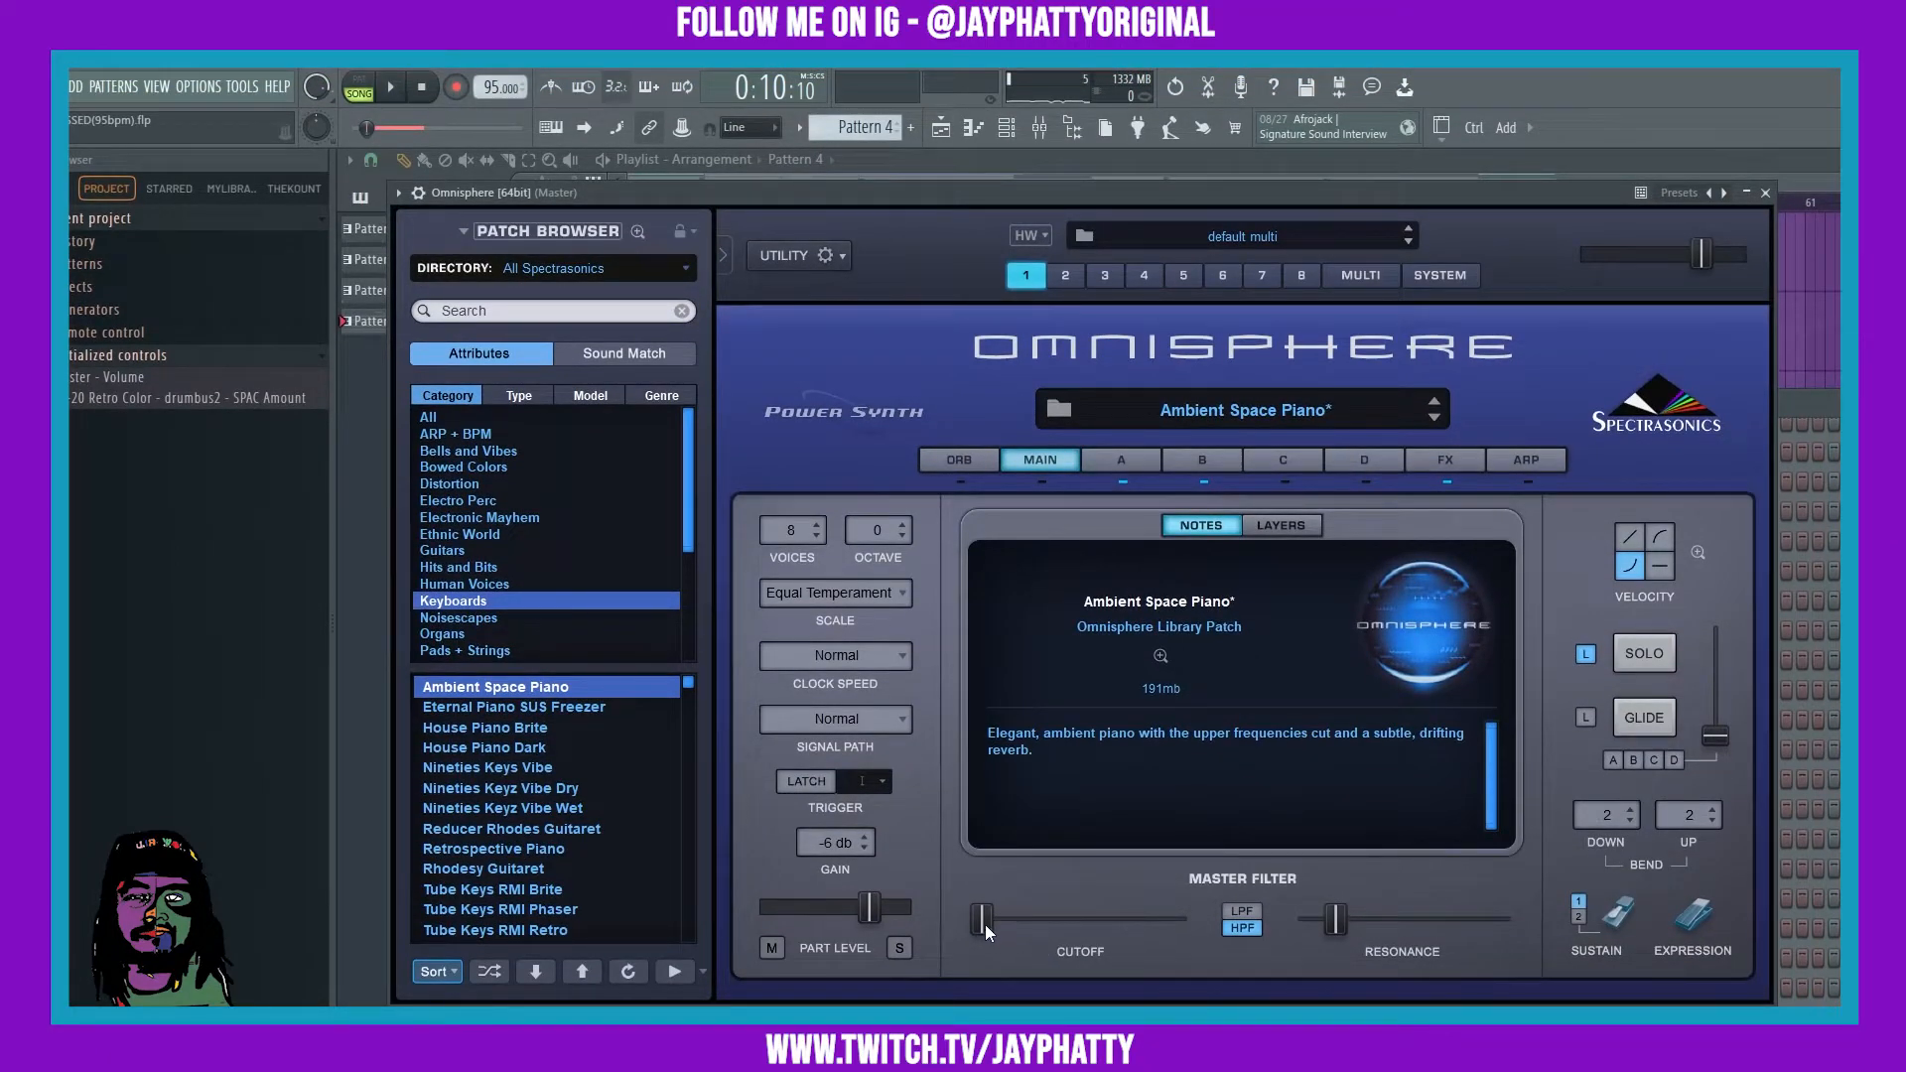
right_click(984, 925)
left_click(1020, 957)
right_click(982, 921)
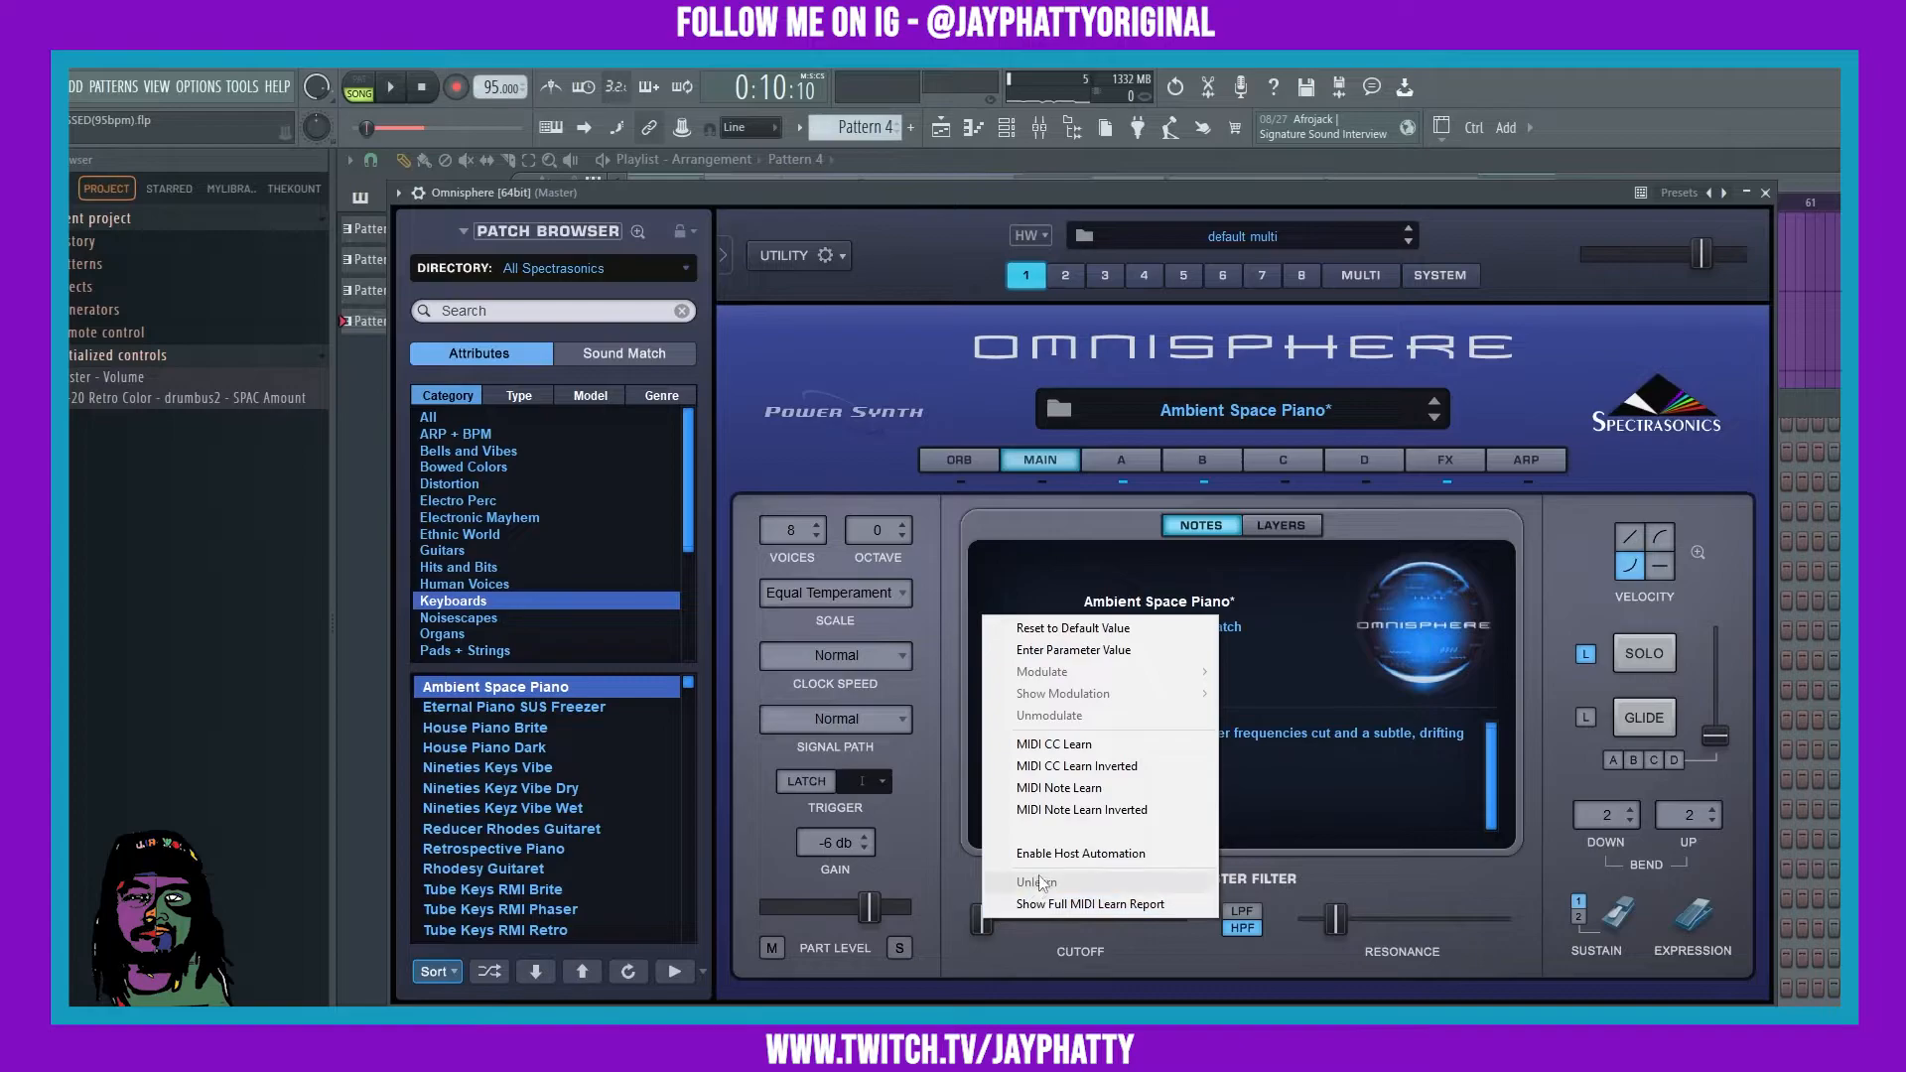
left_click(1022, 968)
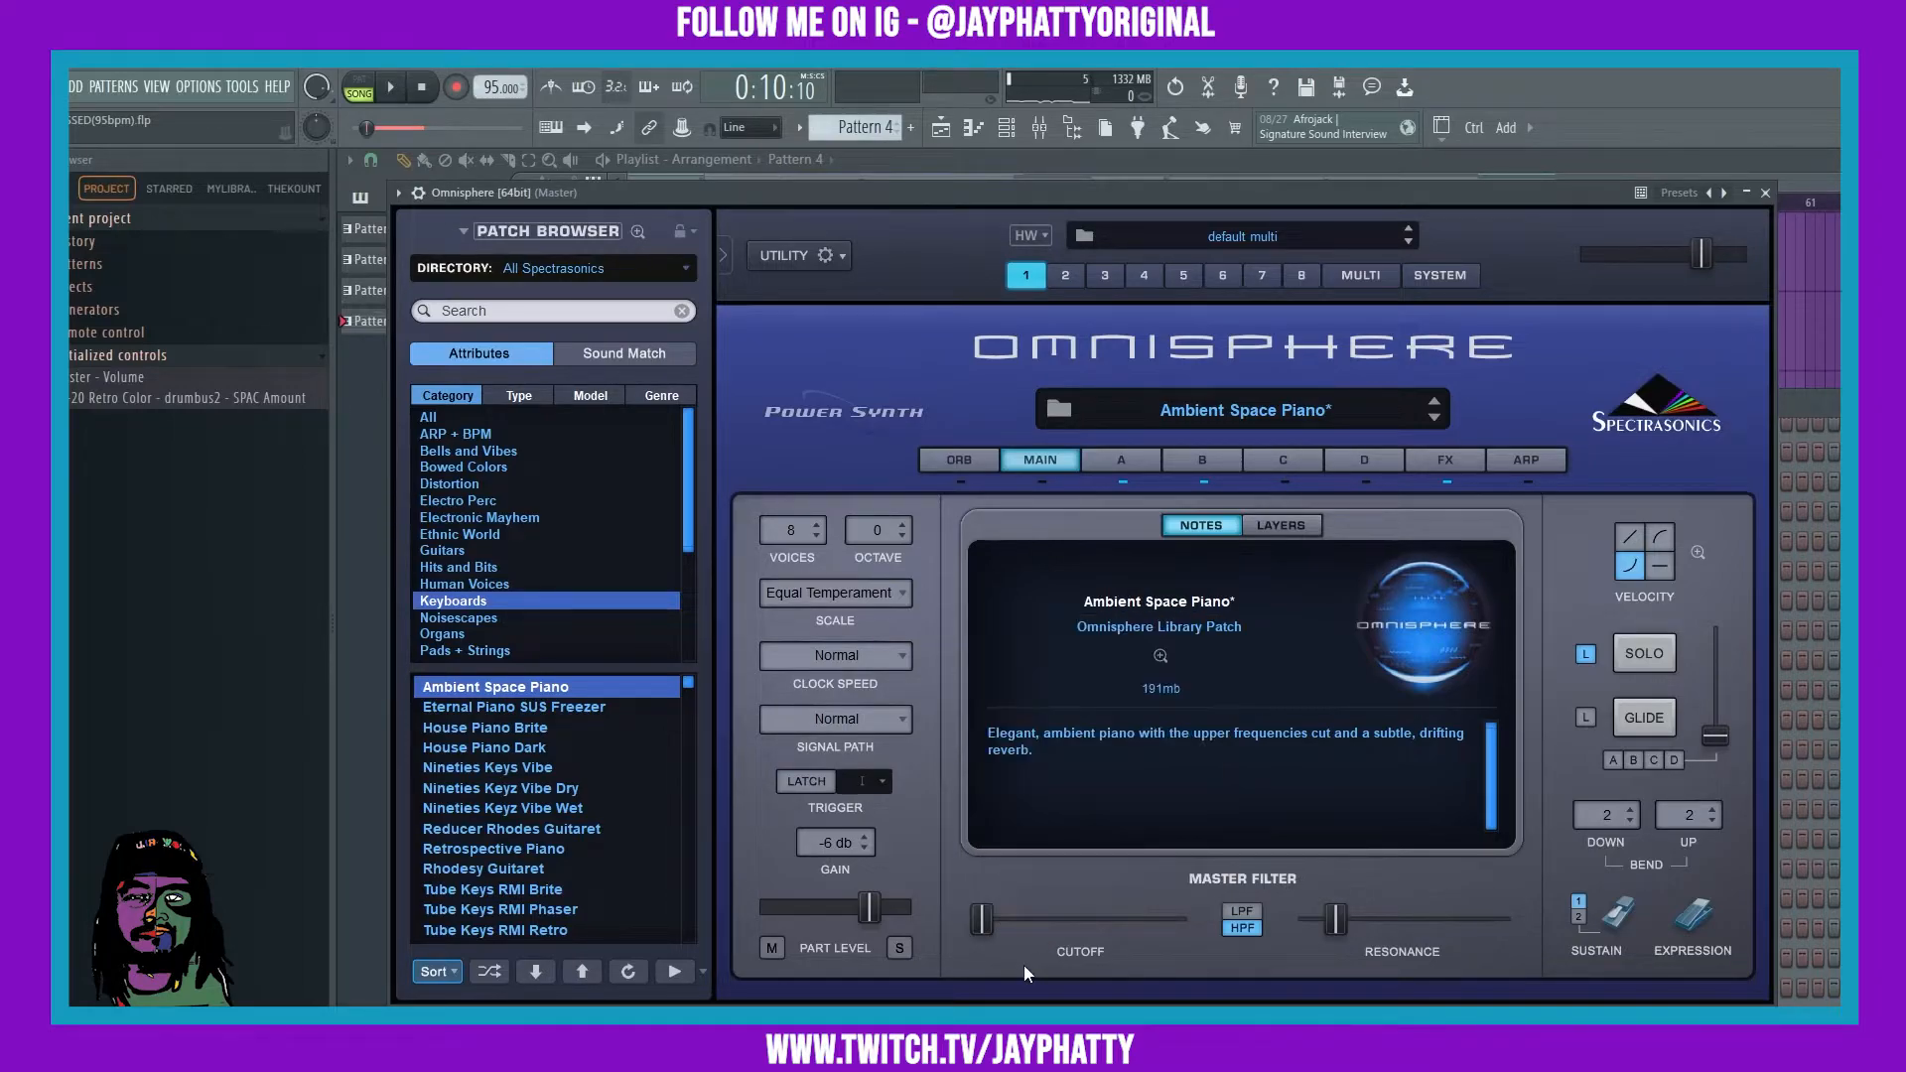
right_click(993, 909)
left_click(1025, 846)
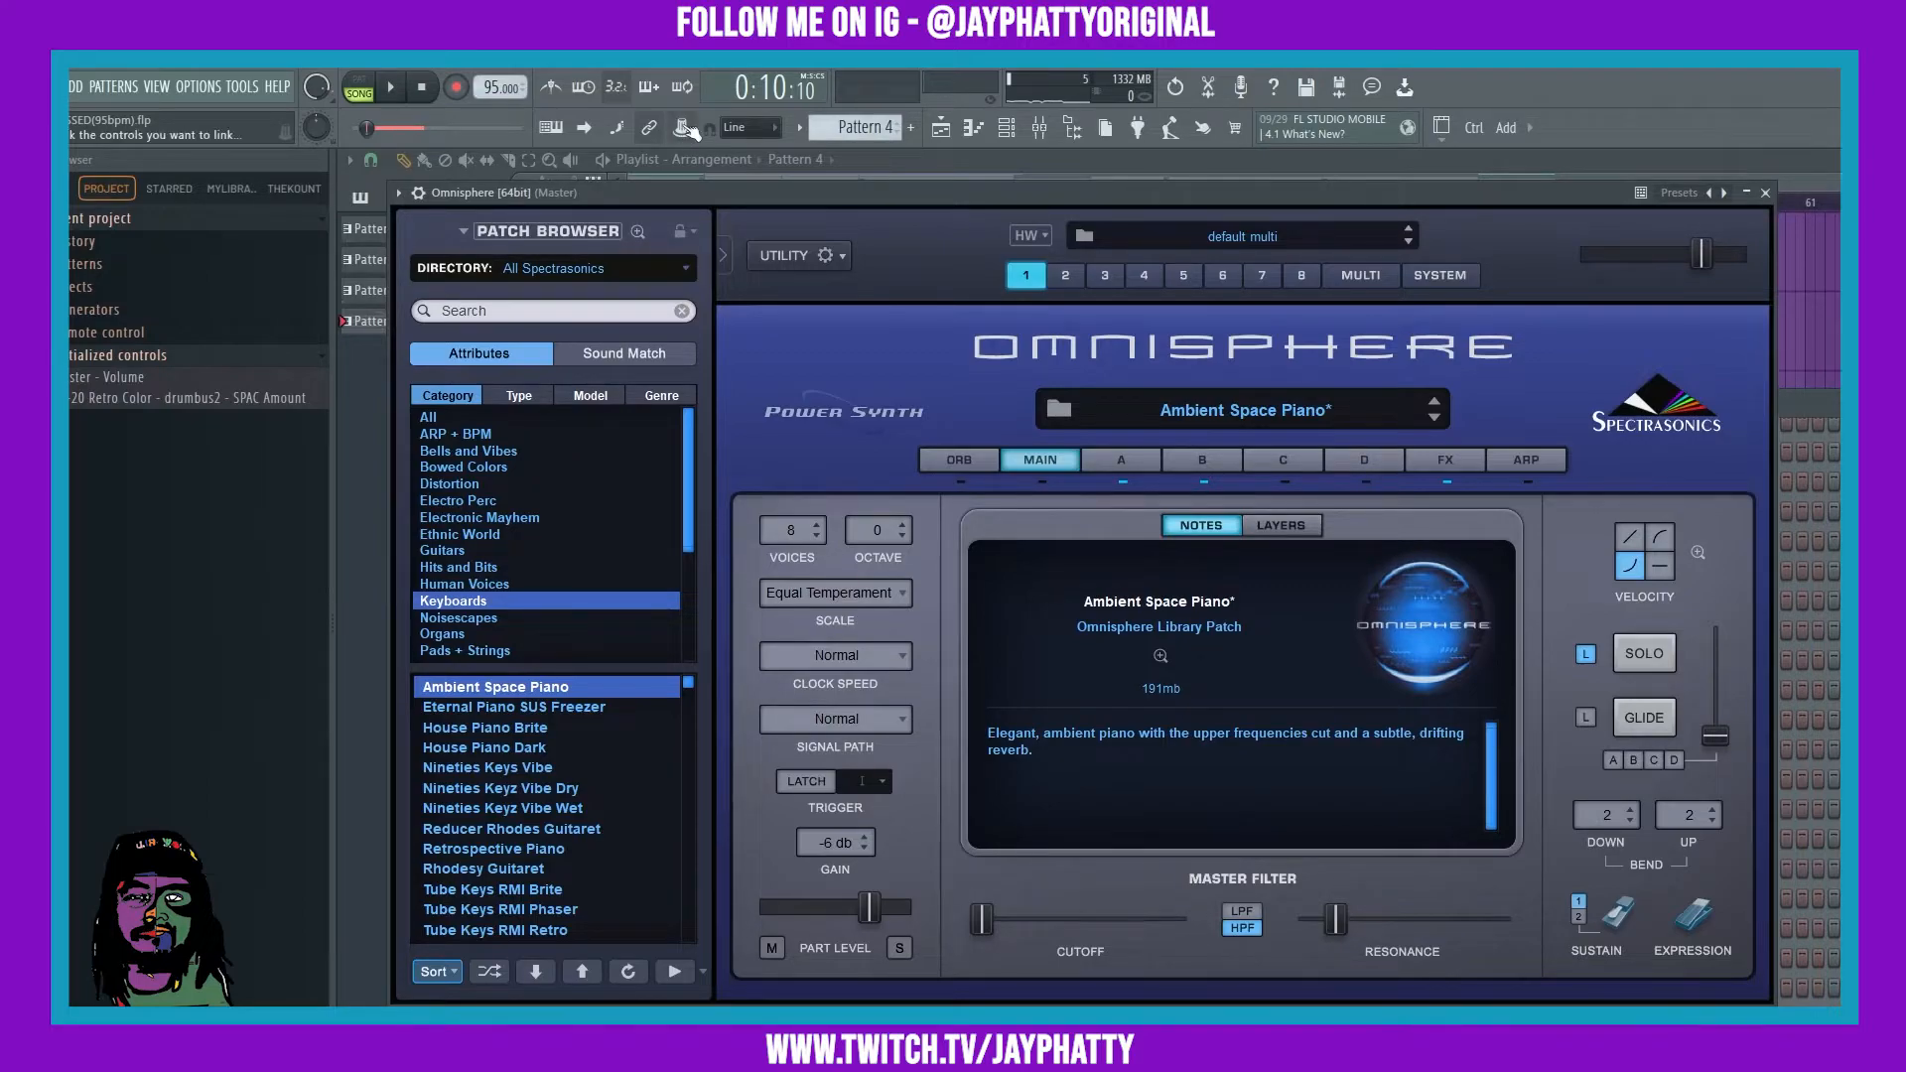
Step: Nudge the linked filter cutoff, create an automation clip for it, and move the clip to Track 20 at bar 5
left_click(982, 921)
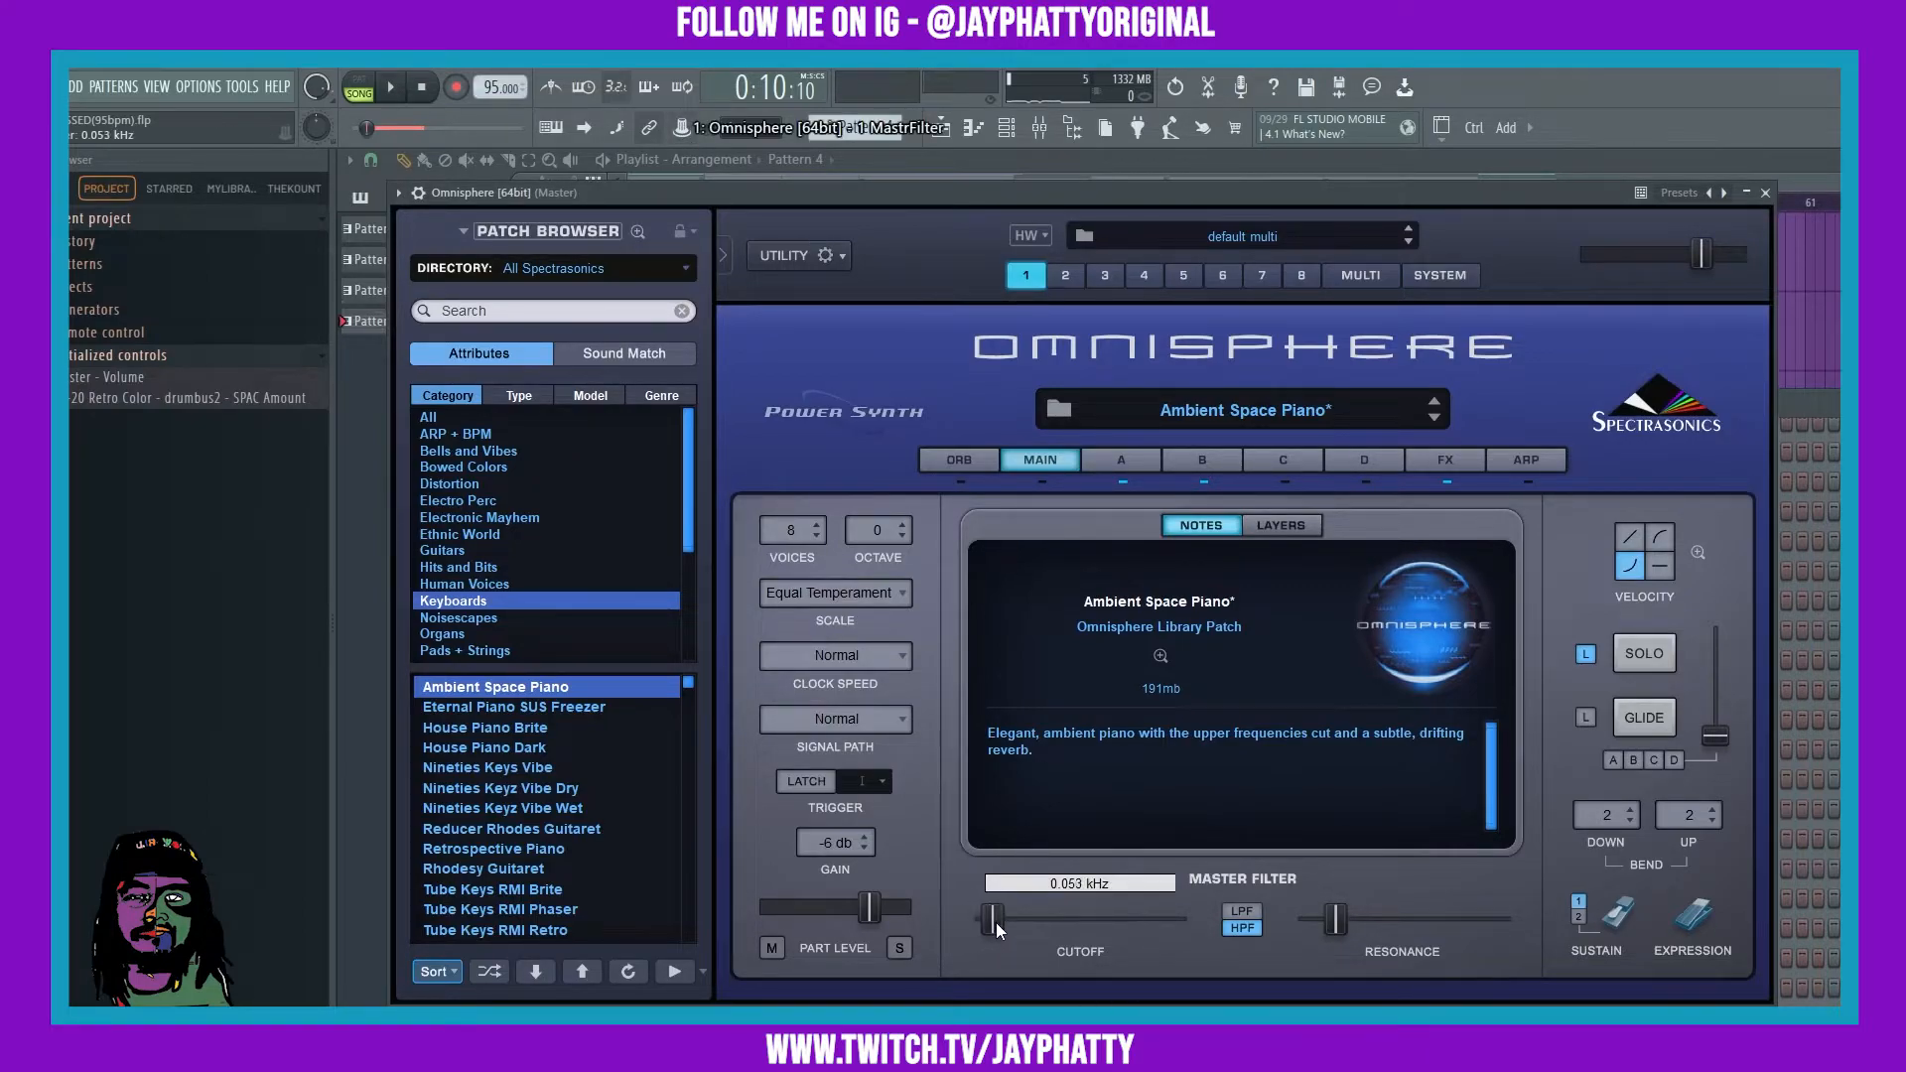
left_click_drag(1027, 199, 947, 632)
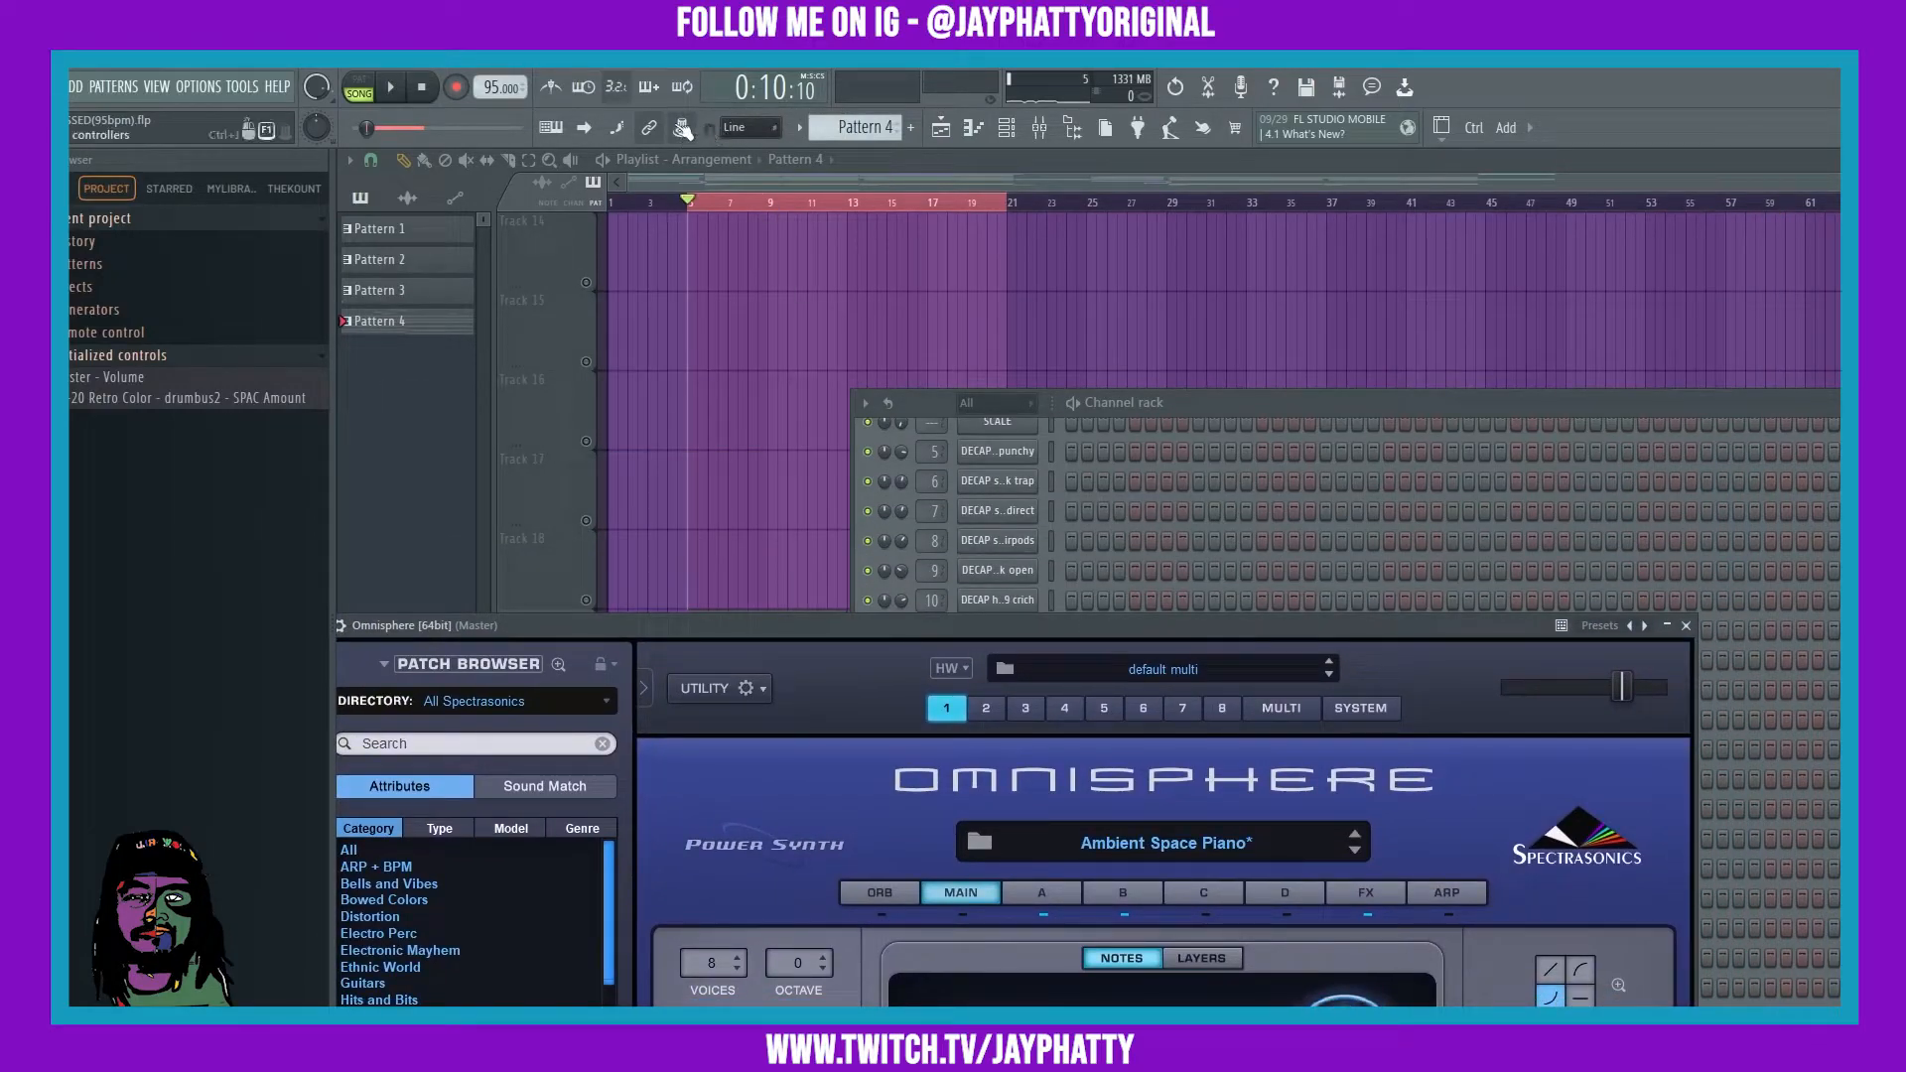
left_click(683, 130)
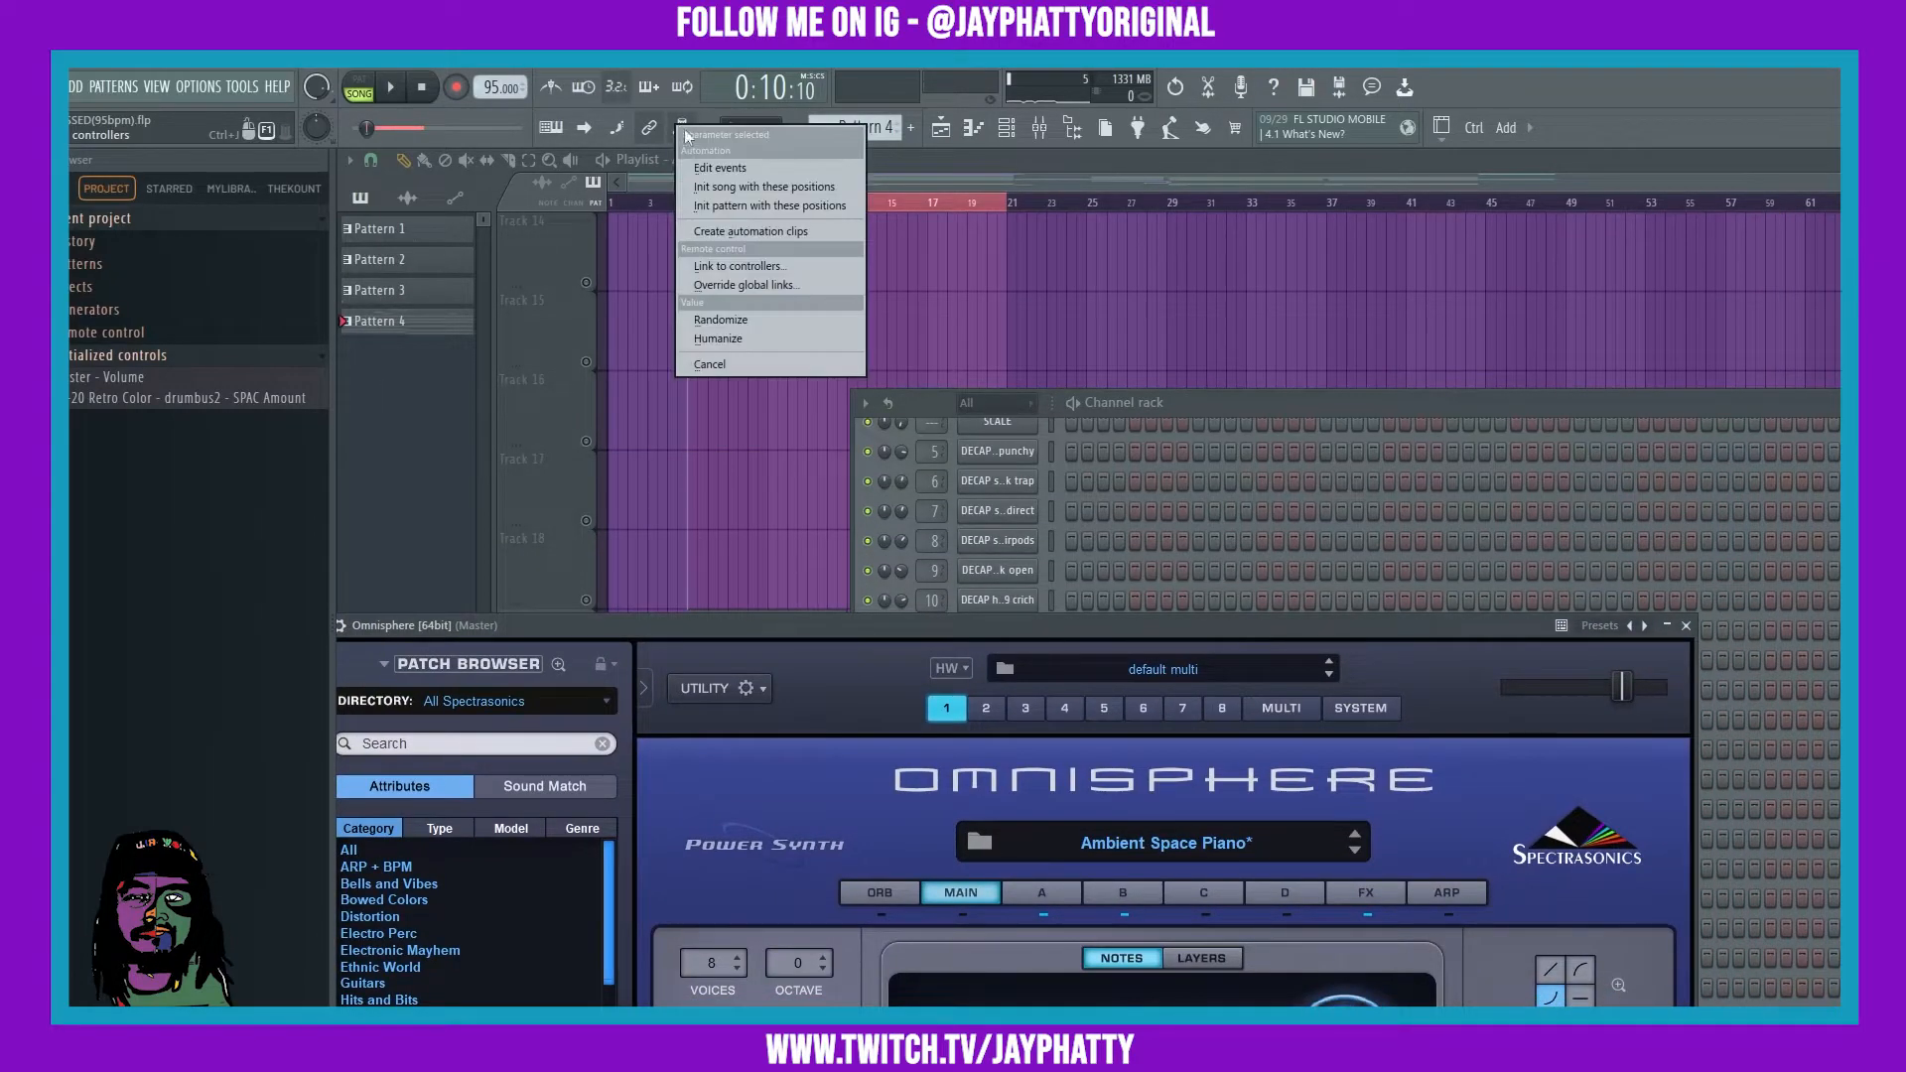
left_click(746, 232)
left_click(983, 266)
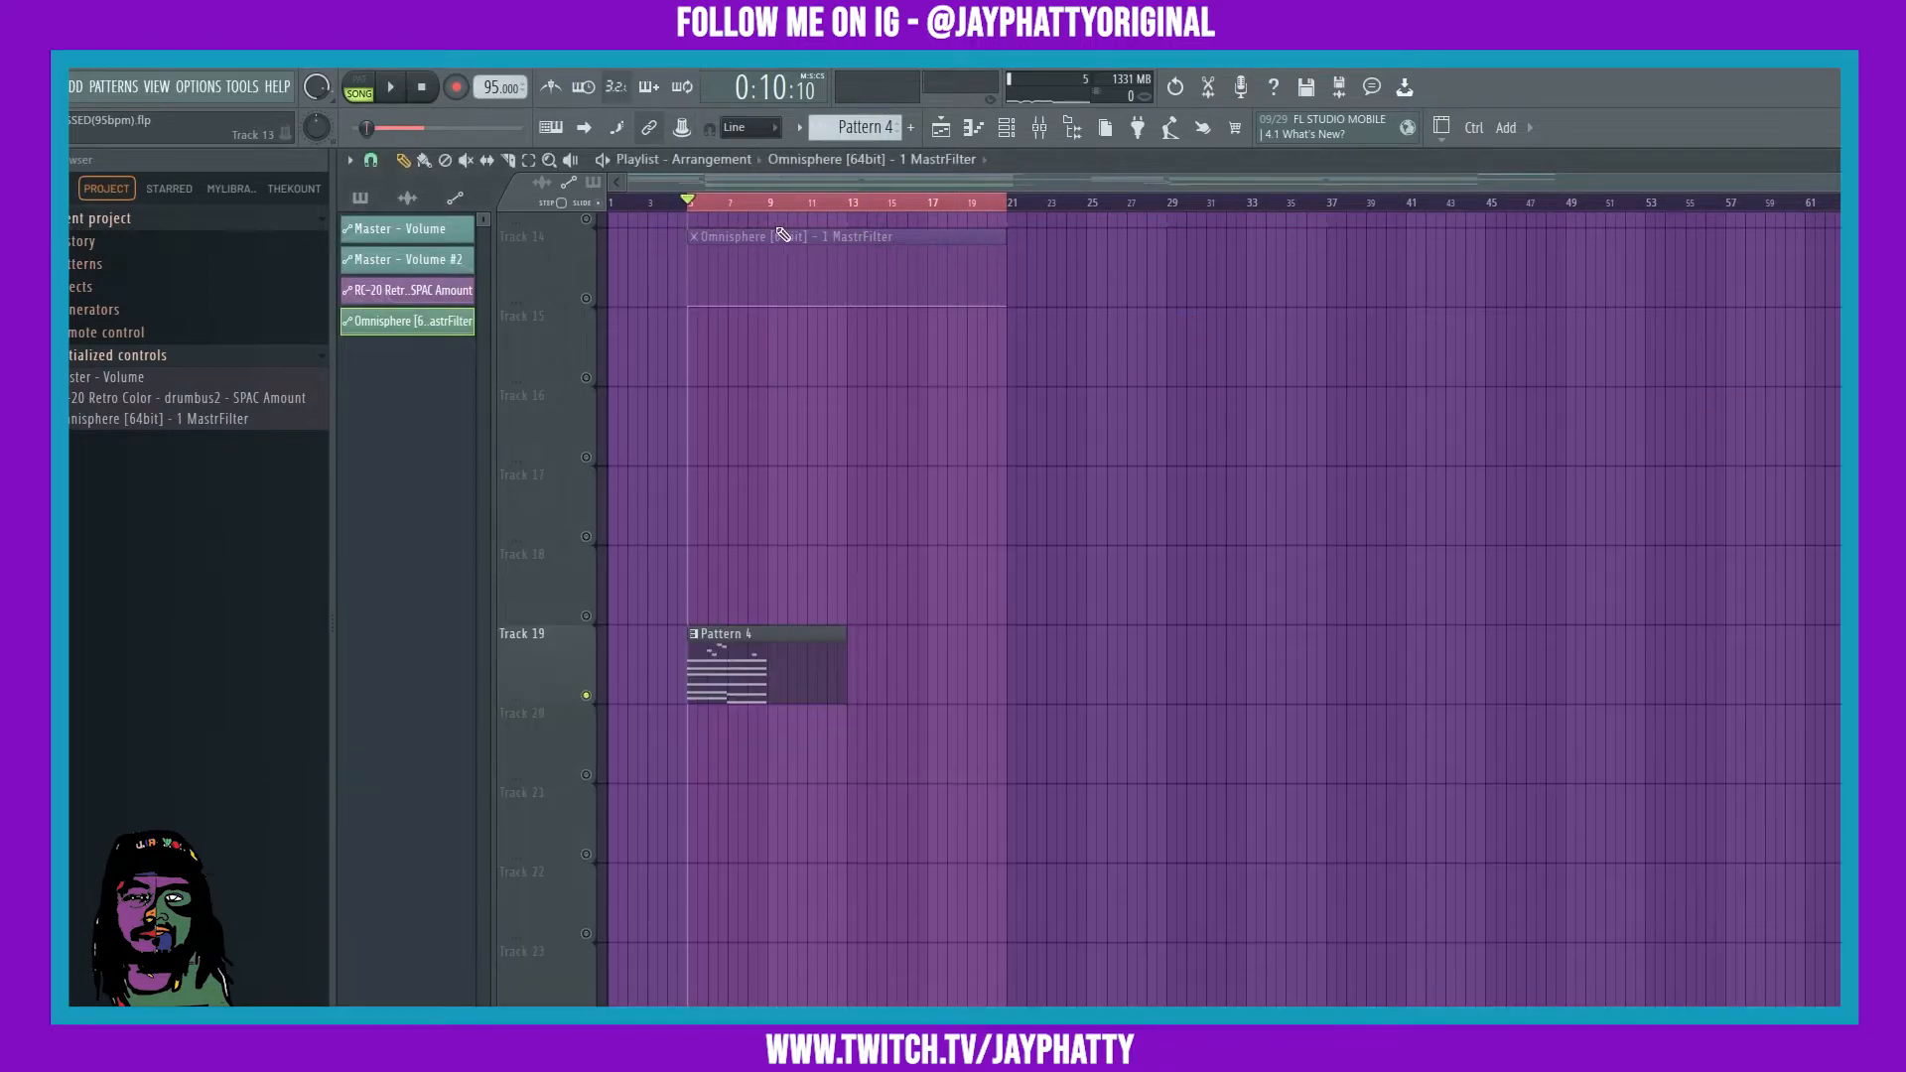
left_click_drag(757, 239, 747, 731)
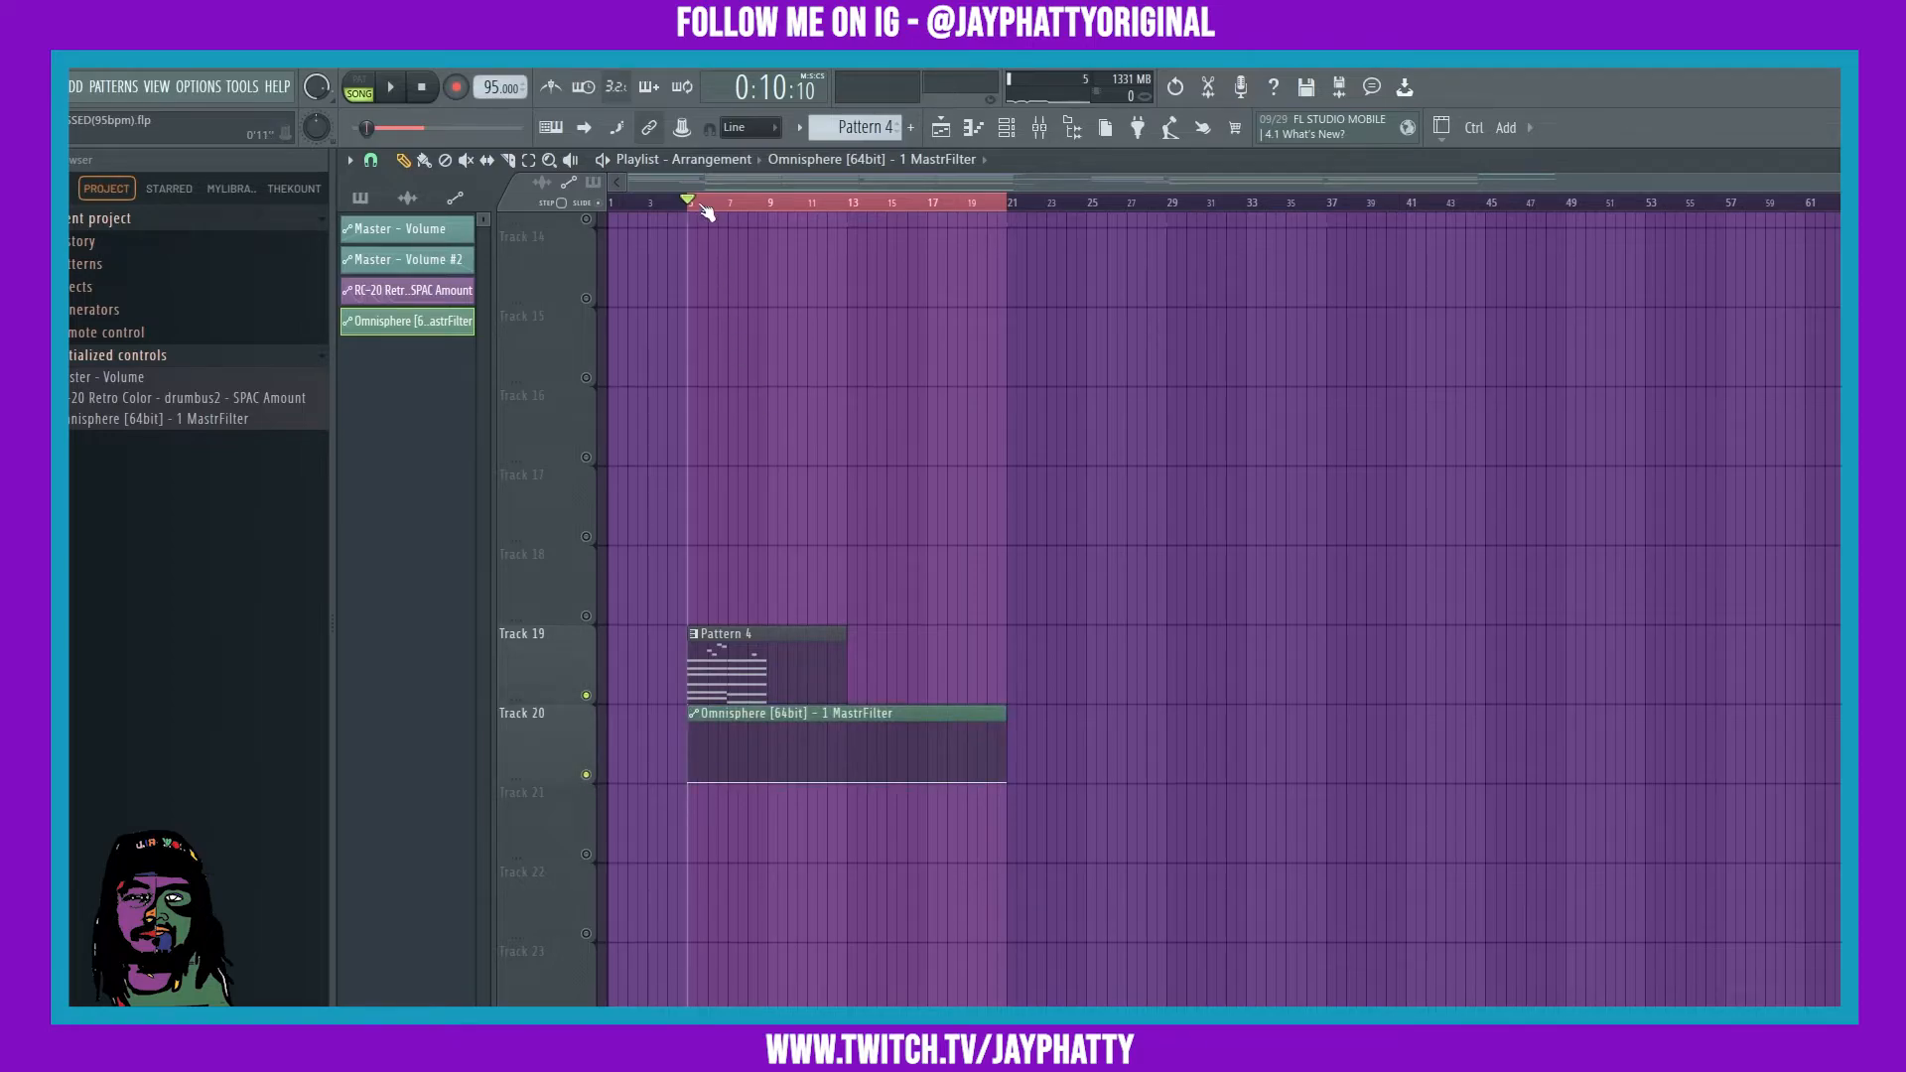
Step: Shape two curved peaks returning to the bottom between about bars 5 and 9 in the MastrFilter automation clip
scroll(697, 238, "up", 4)
right_click(744, 776)
left_click_drag(744, 776, 747, 704)
right_click(834, 756)
left_click_drag(843, 758, 849, 801)
right_click(929, 756)
left_click_drag(933, 756, 945, 701)
right_click(1032, 751)
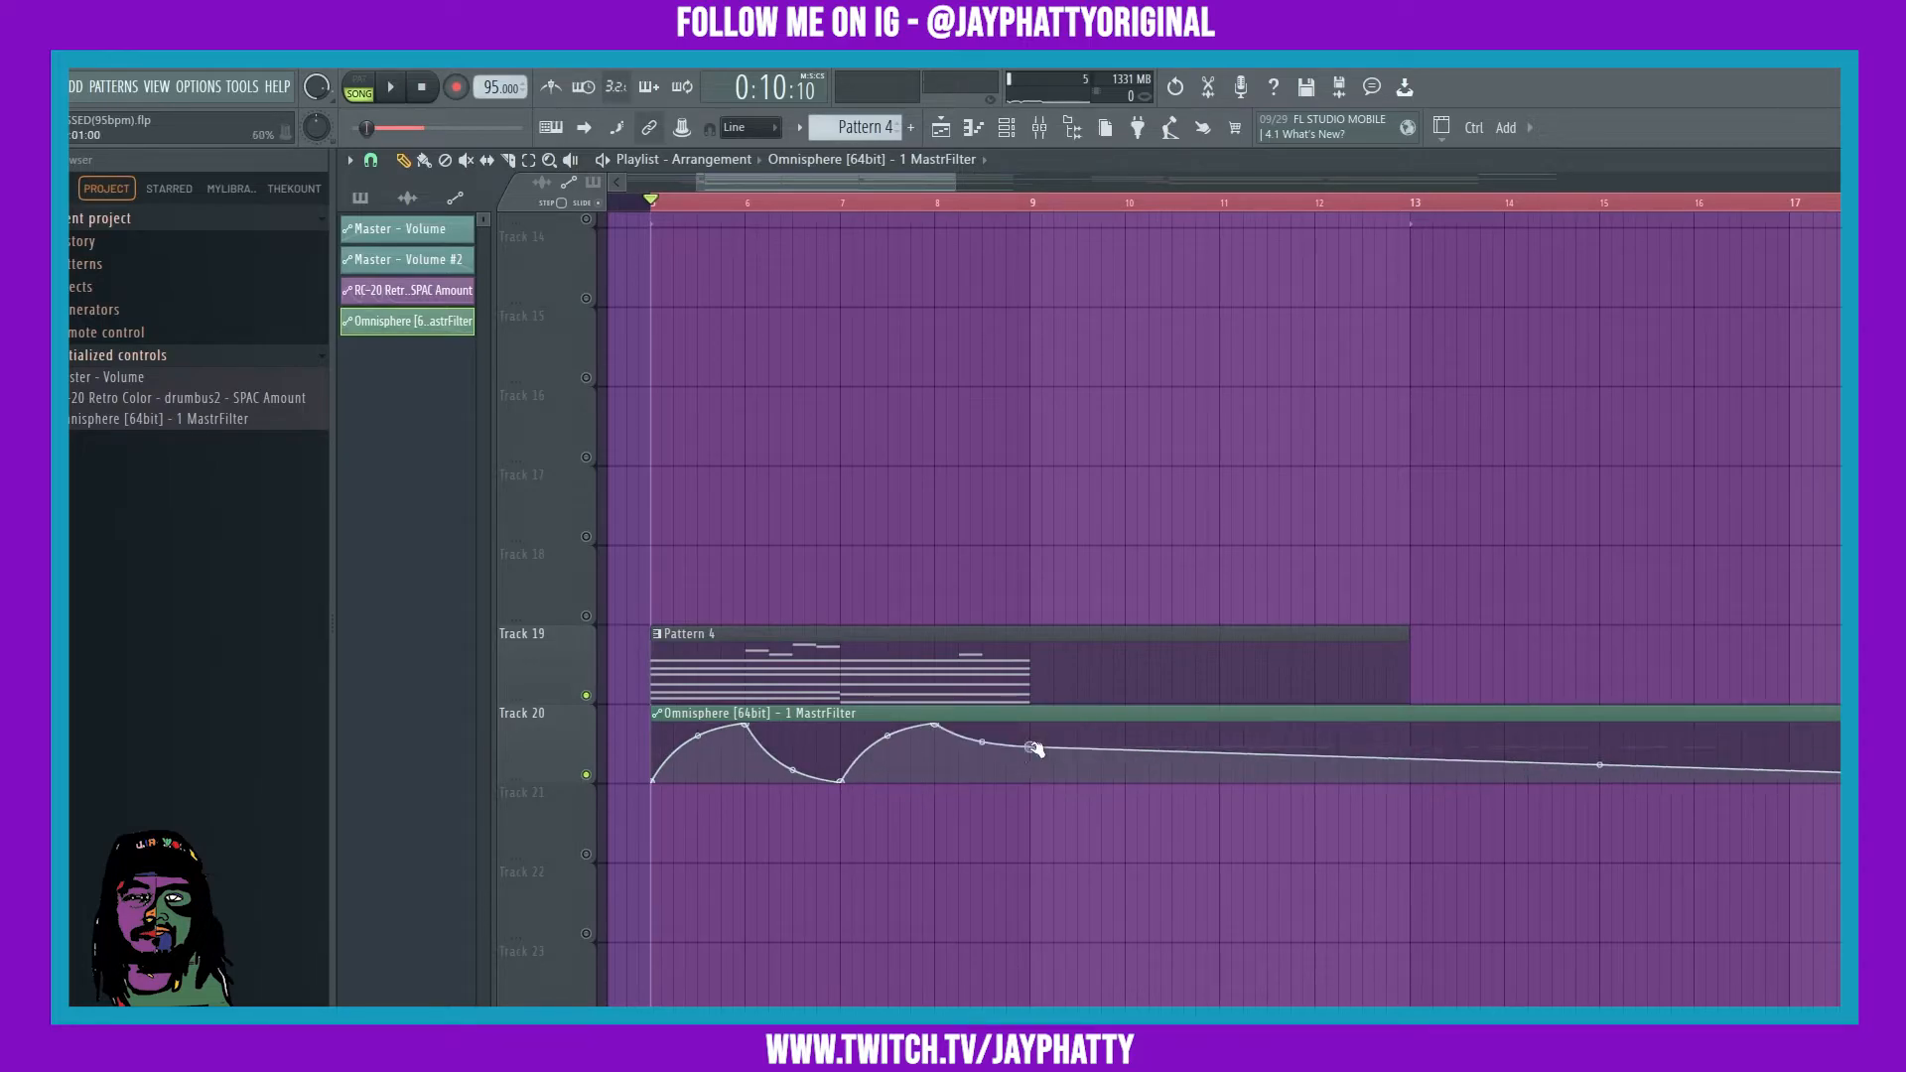
left_click_drag(1032, 752, 1037, 789)
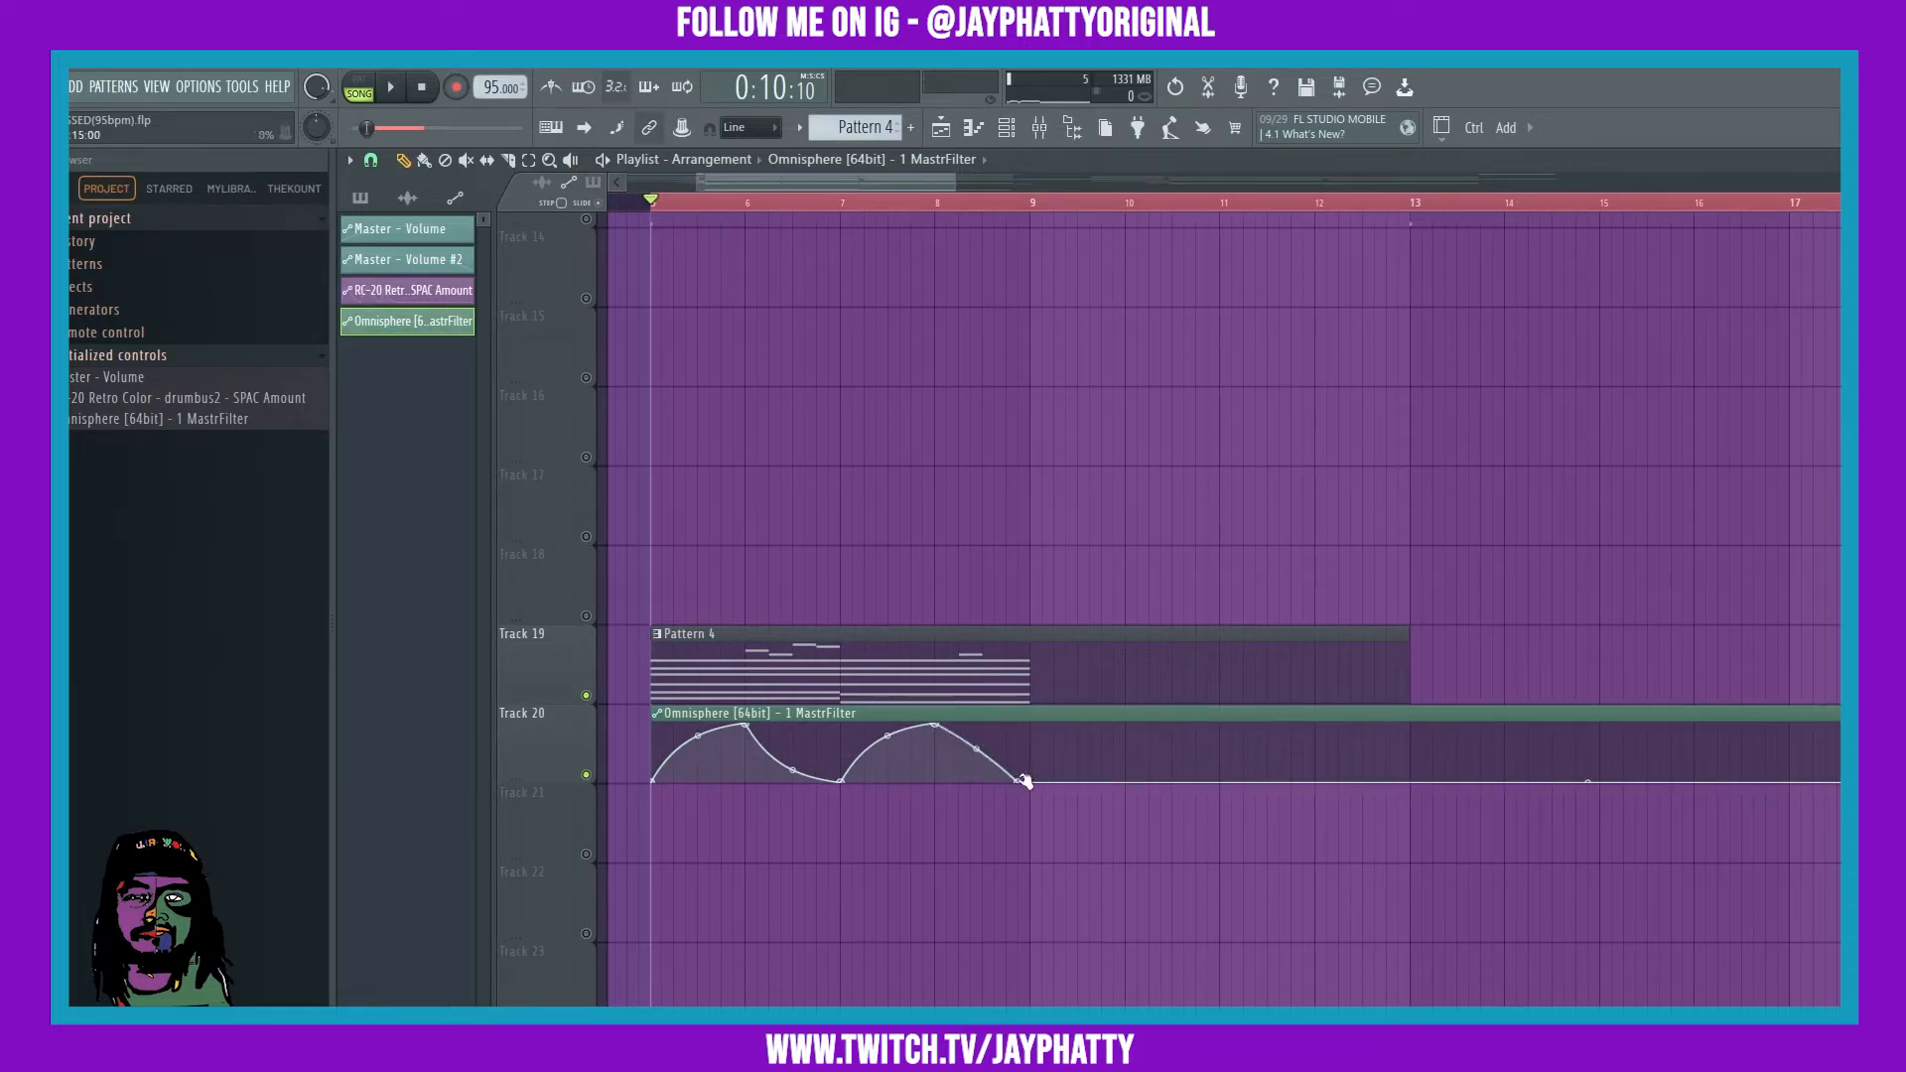
Step: Reopen Omnisphere from the channel rack and play the song to check the cutoff automation, then stop playback
key("F9")
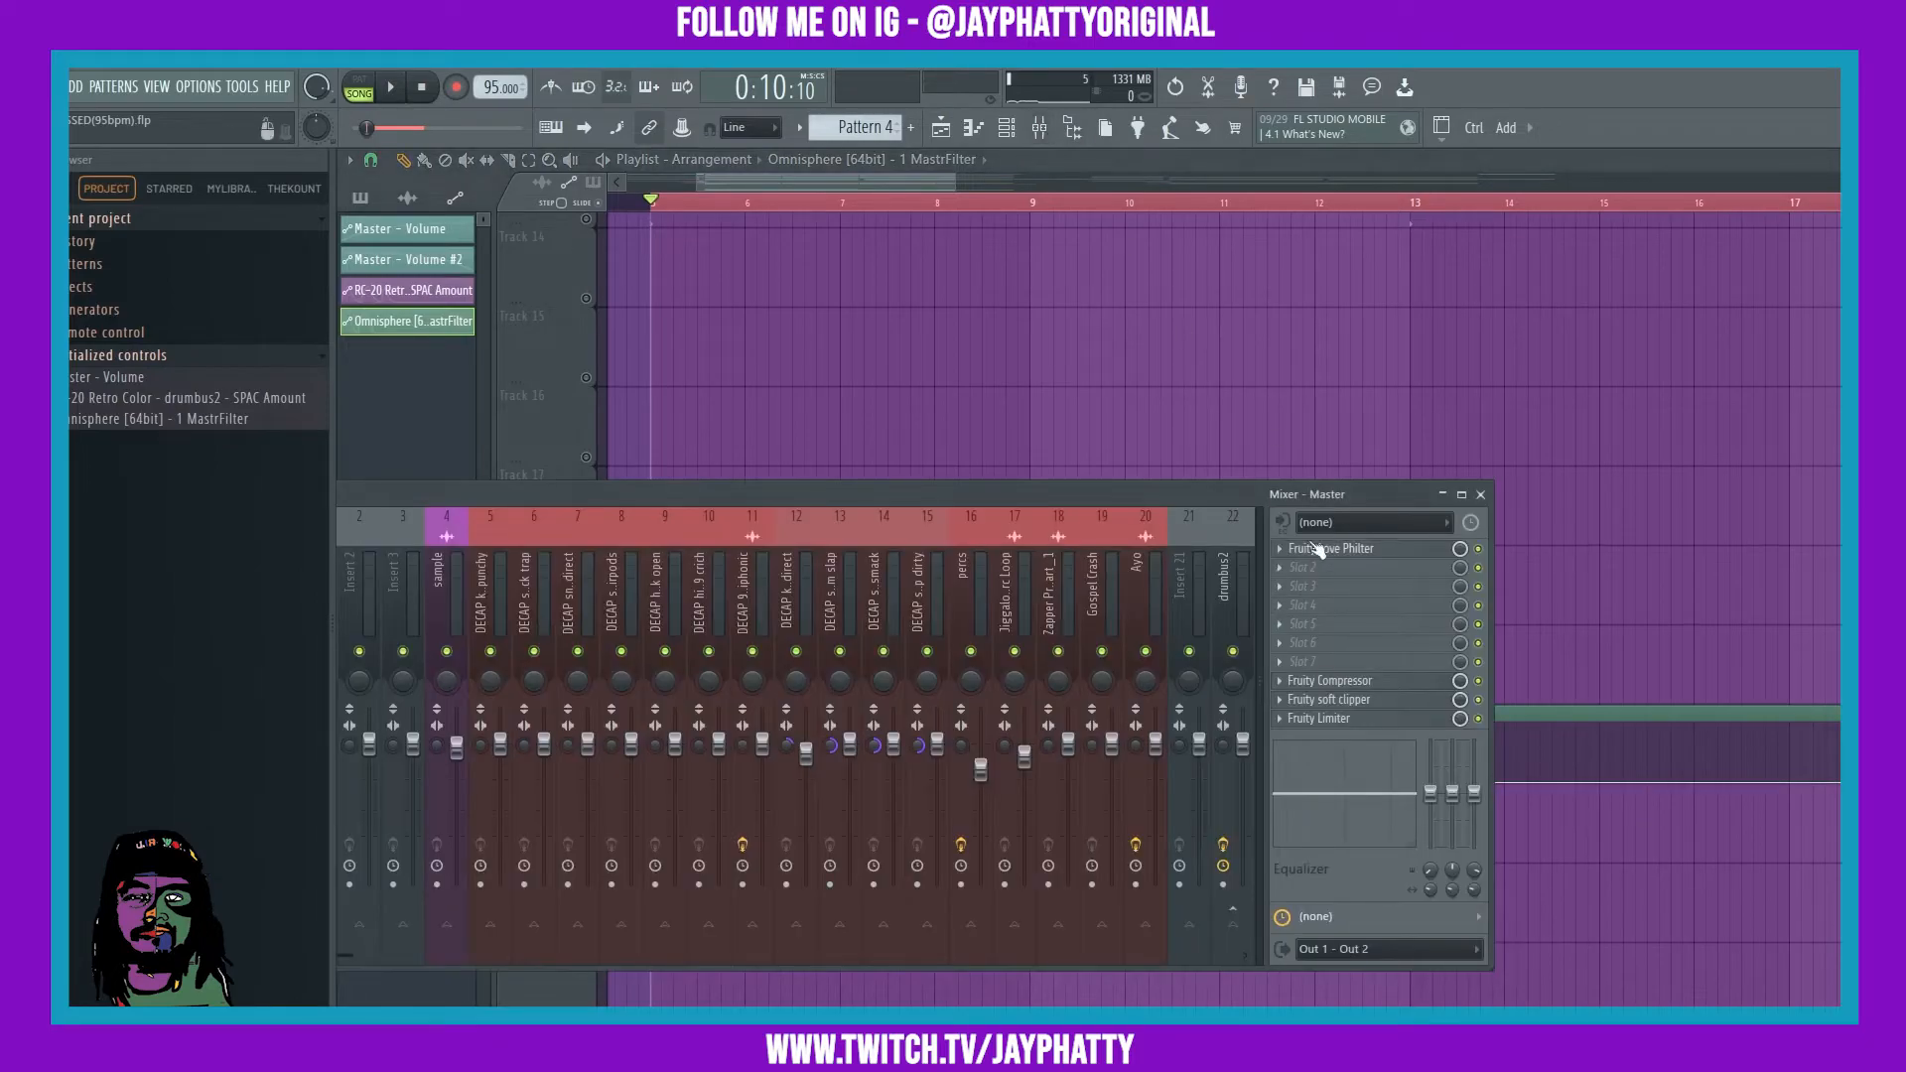
left_click_drag(1084, 496, 971, 874)
left_click(1003, 147)
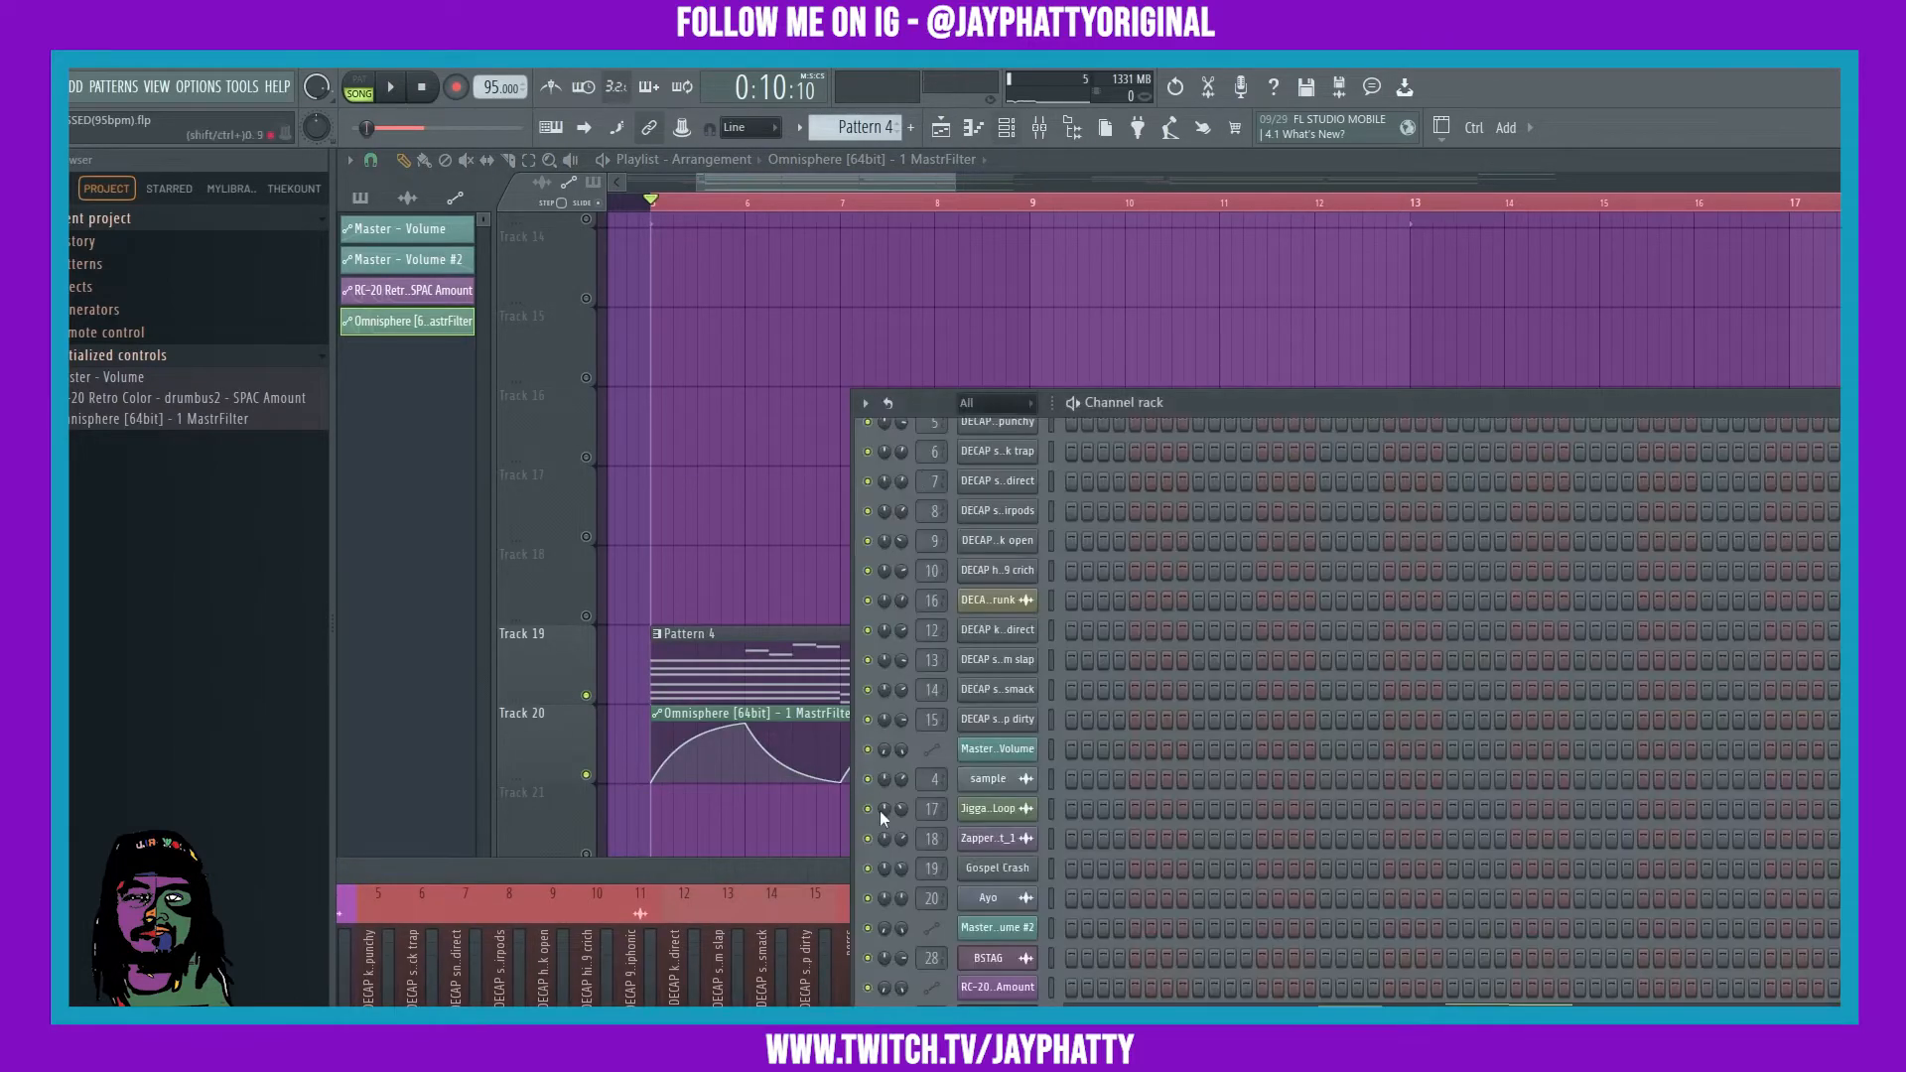
left_click_drag(887, 585, 1259, 141)
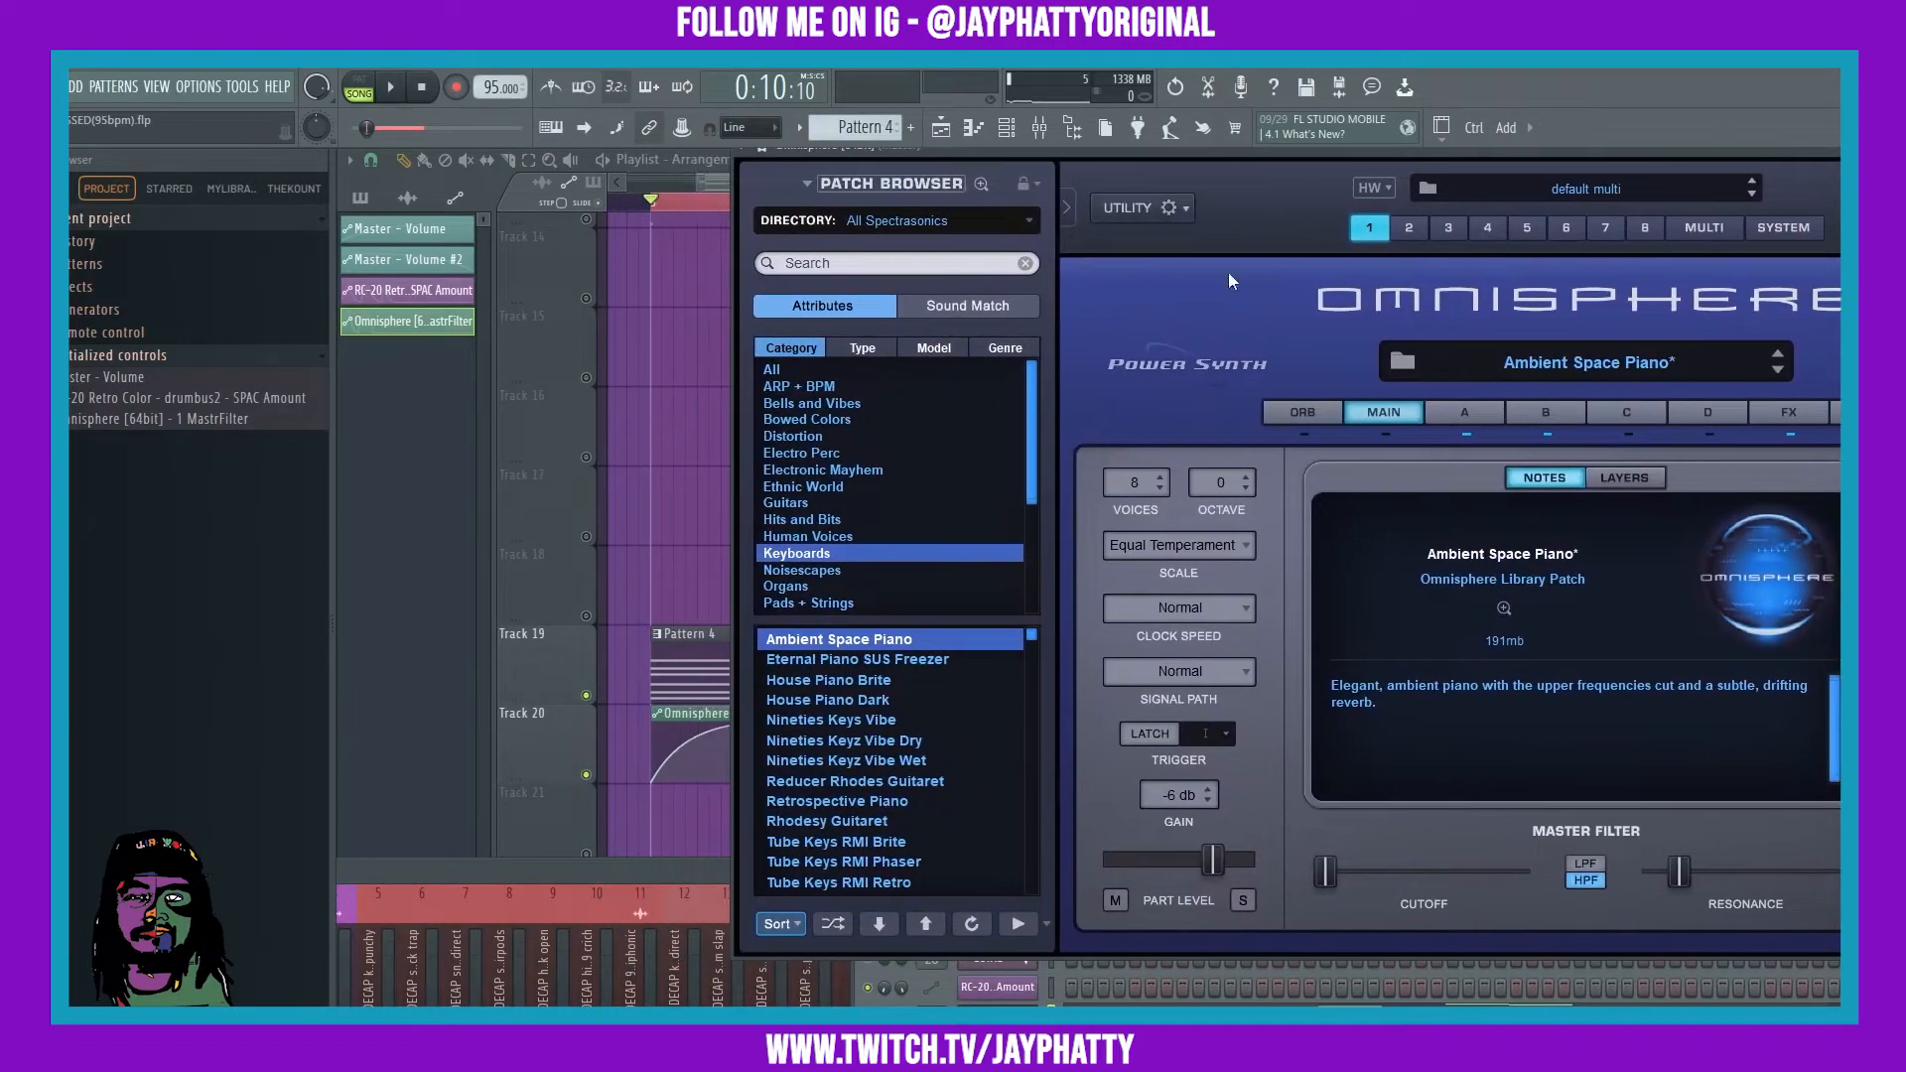
left_click_drag(1394, 879, 1325, 871)
key("space")
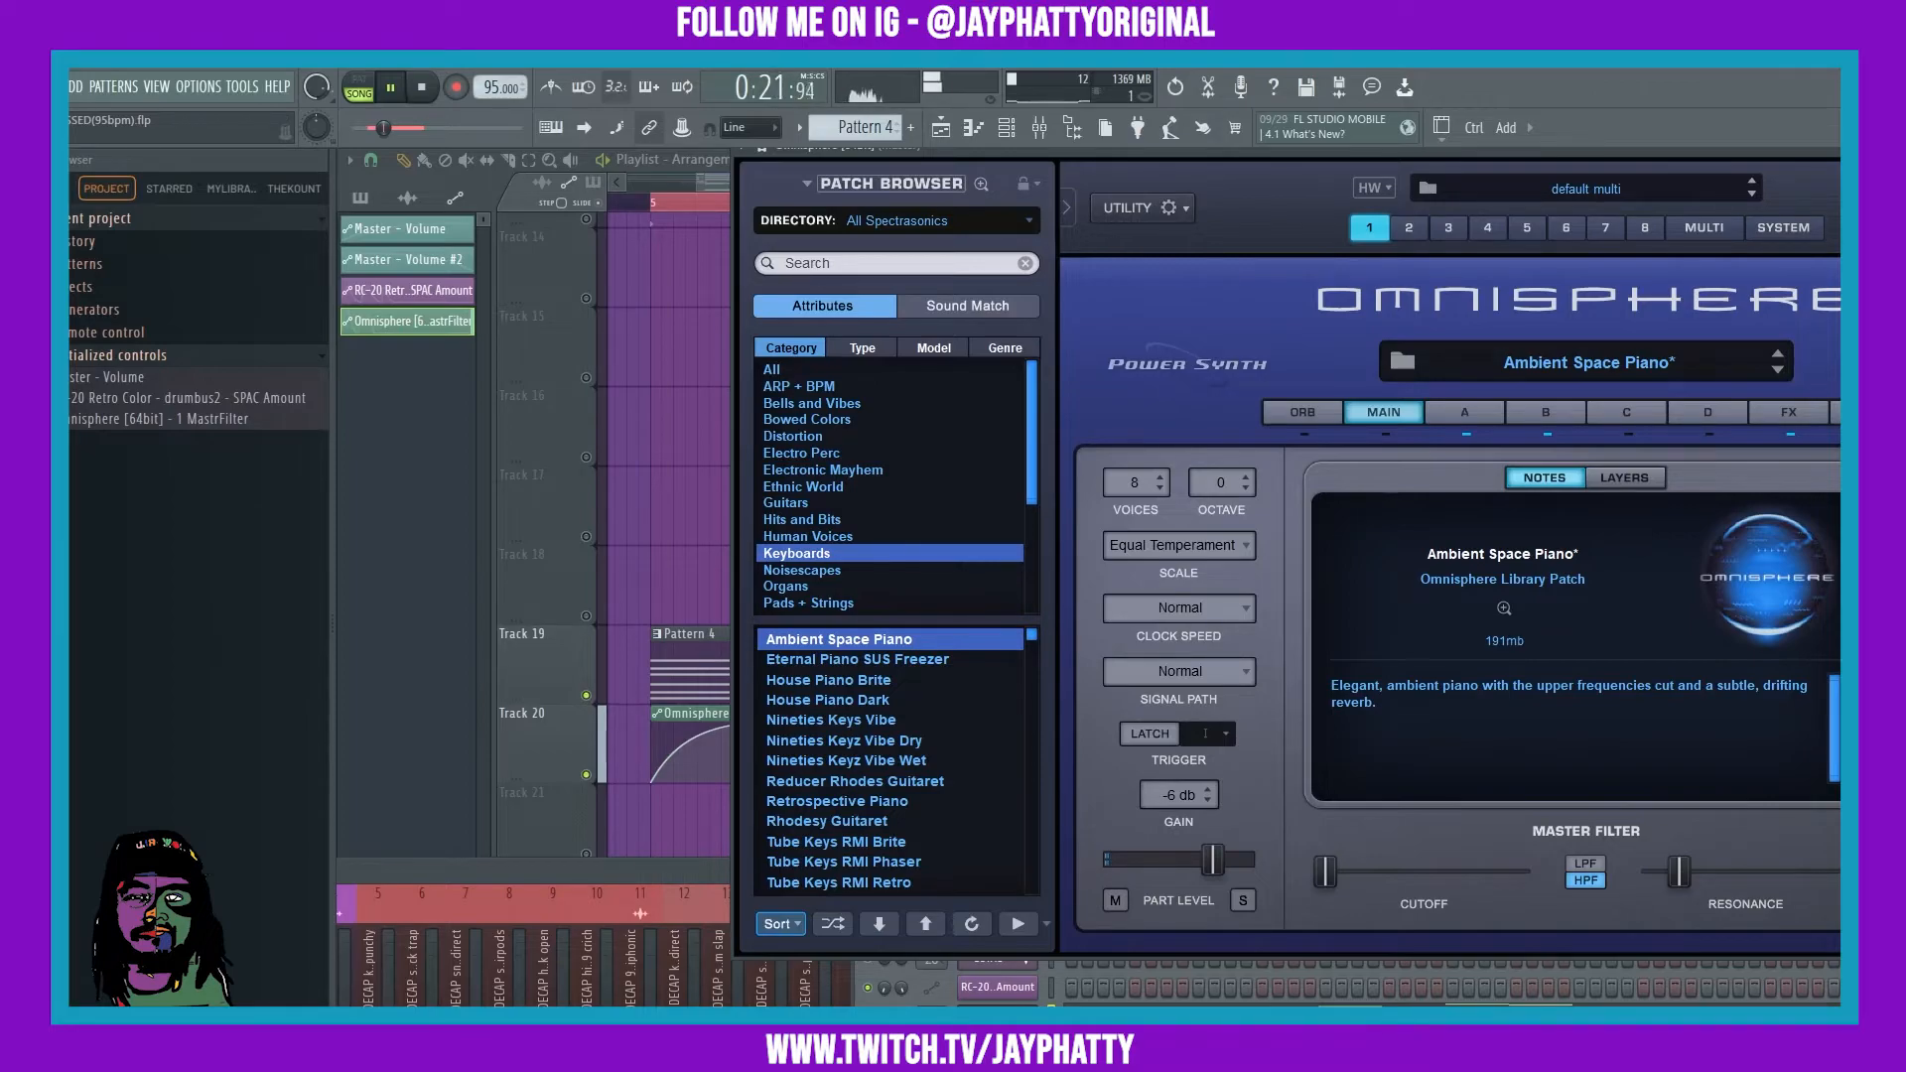
left_click(424, 88)
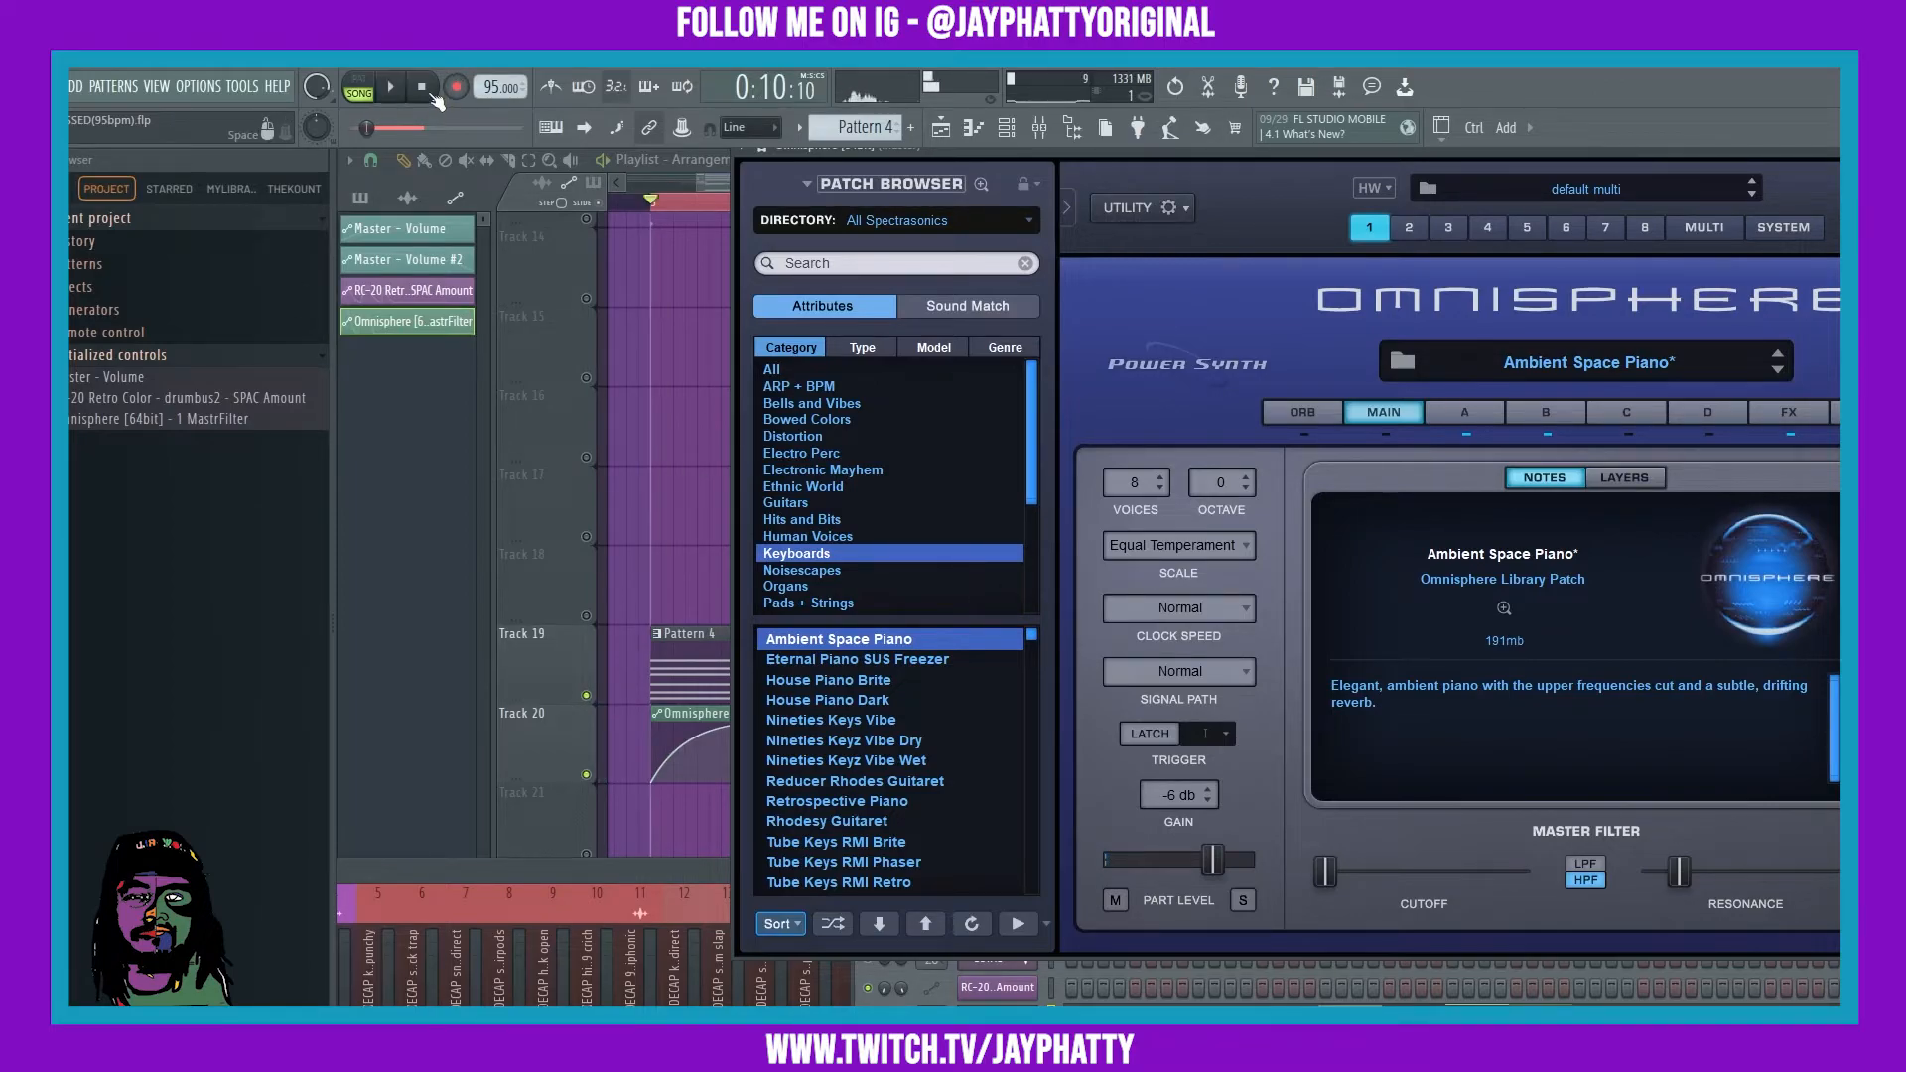
Step: Reshape the MastrFilter clip with a lower peak near bar 6 and a second short peak before bar 7, auditioning the changes
left_click(419, 476)
left_click_drag(746, 725, 746, 749)
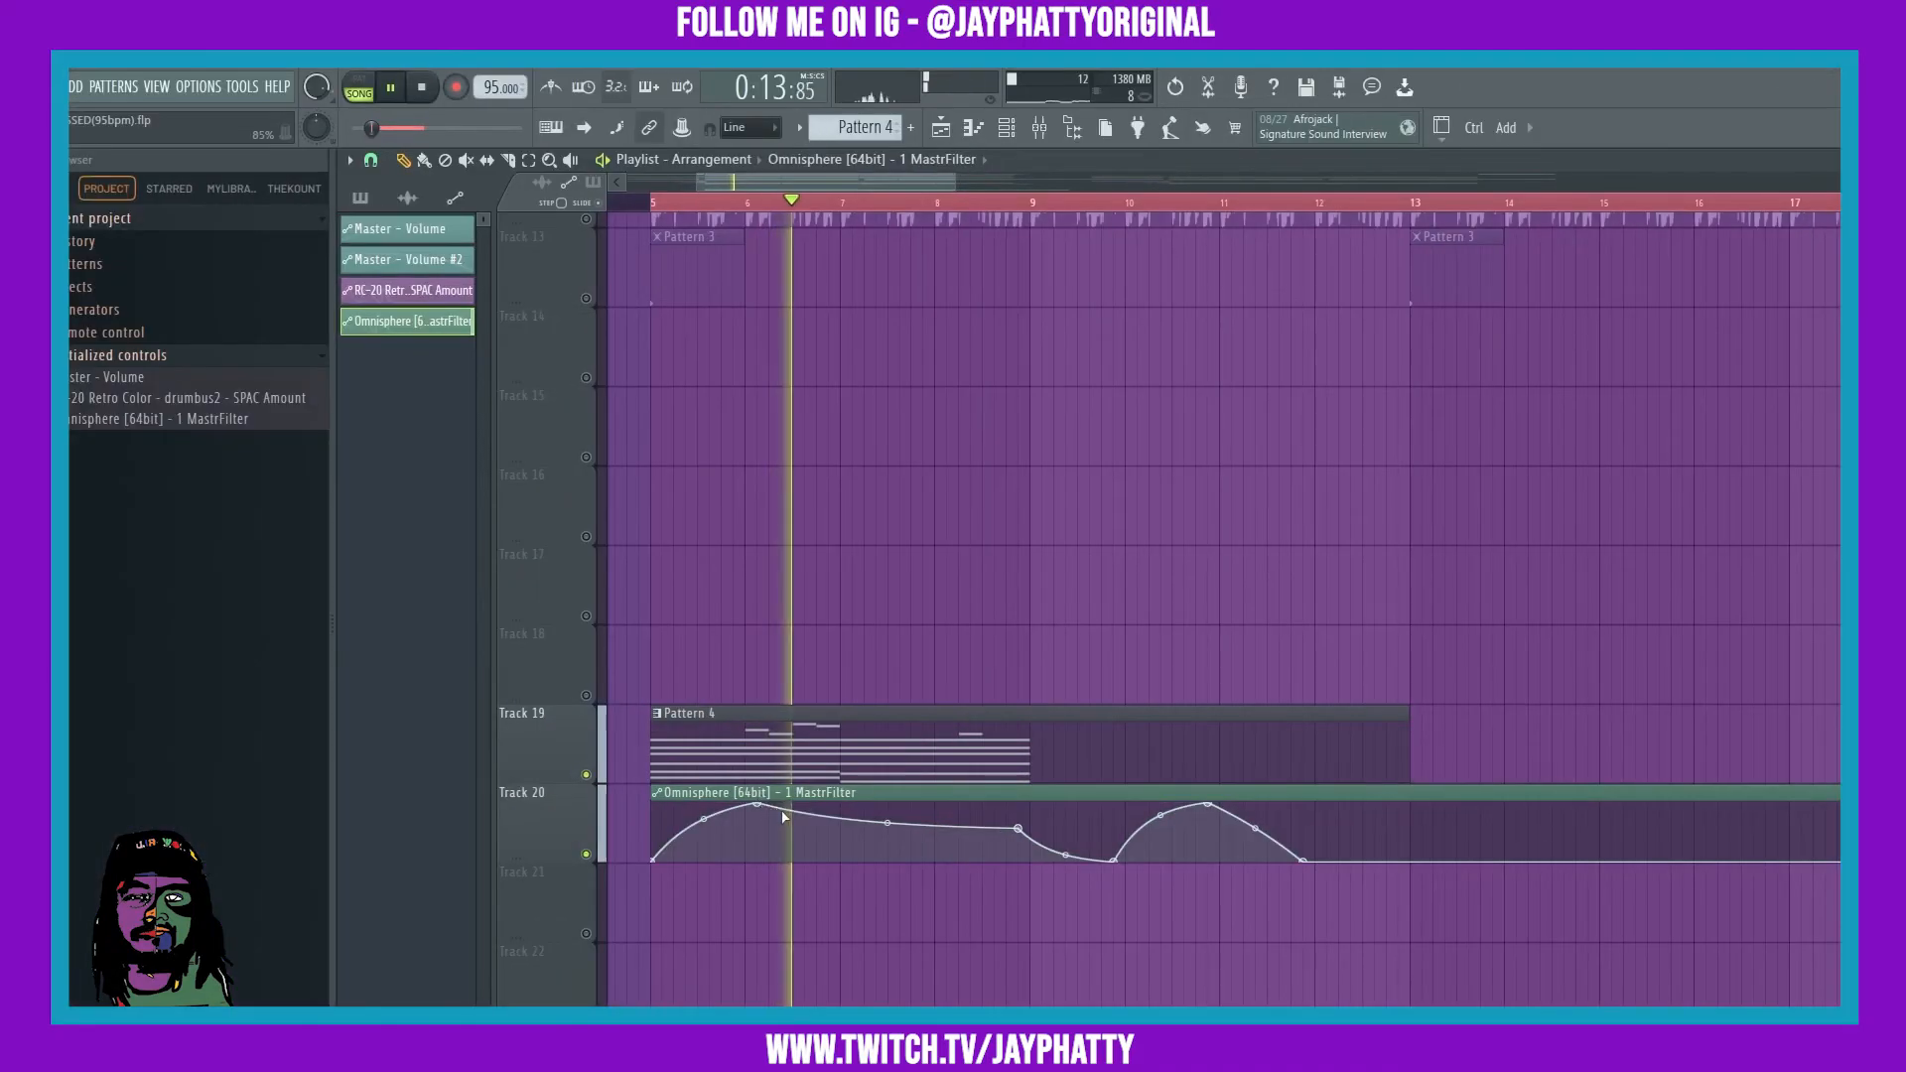
mouse_move(779, 840)
left_mouse_down()
mouse_move(806, 814)
mouse_move(703, 857)
mouse_move(758, 822)
left_mouse_up()
key("space")
right_click(817, 843)
right_click(839, 847)
key("space")
key("space")
key("space")
key("space")
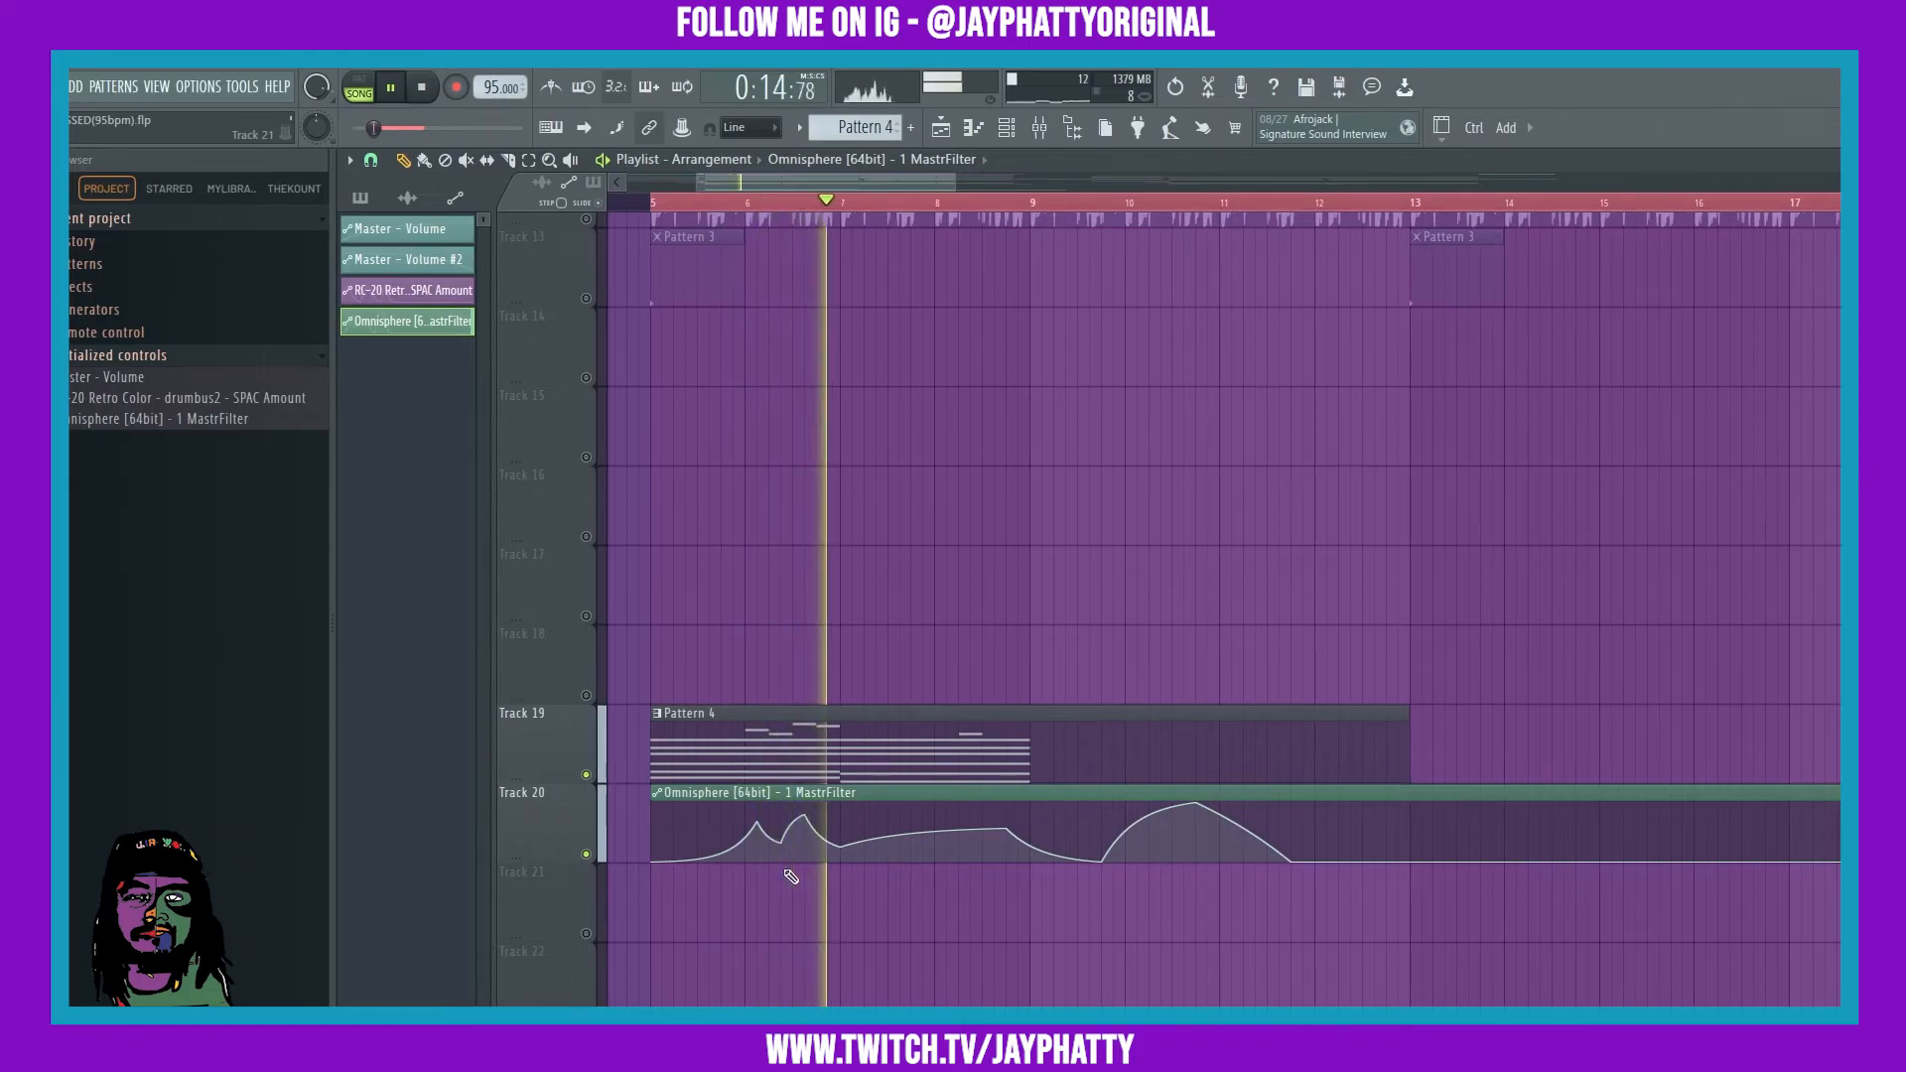
Step: Bring Omnisphere back up and play the song to watch the cutoff slider follow the reshaped automation clip
left_click(1042, 136)
key("space")
key("F6")
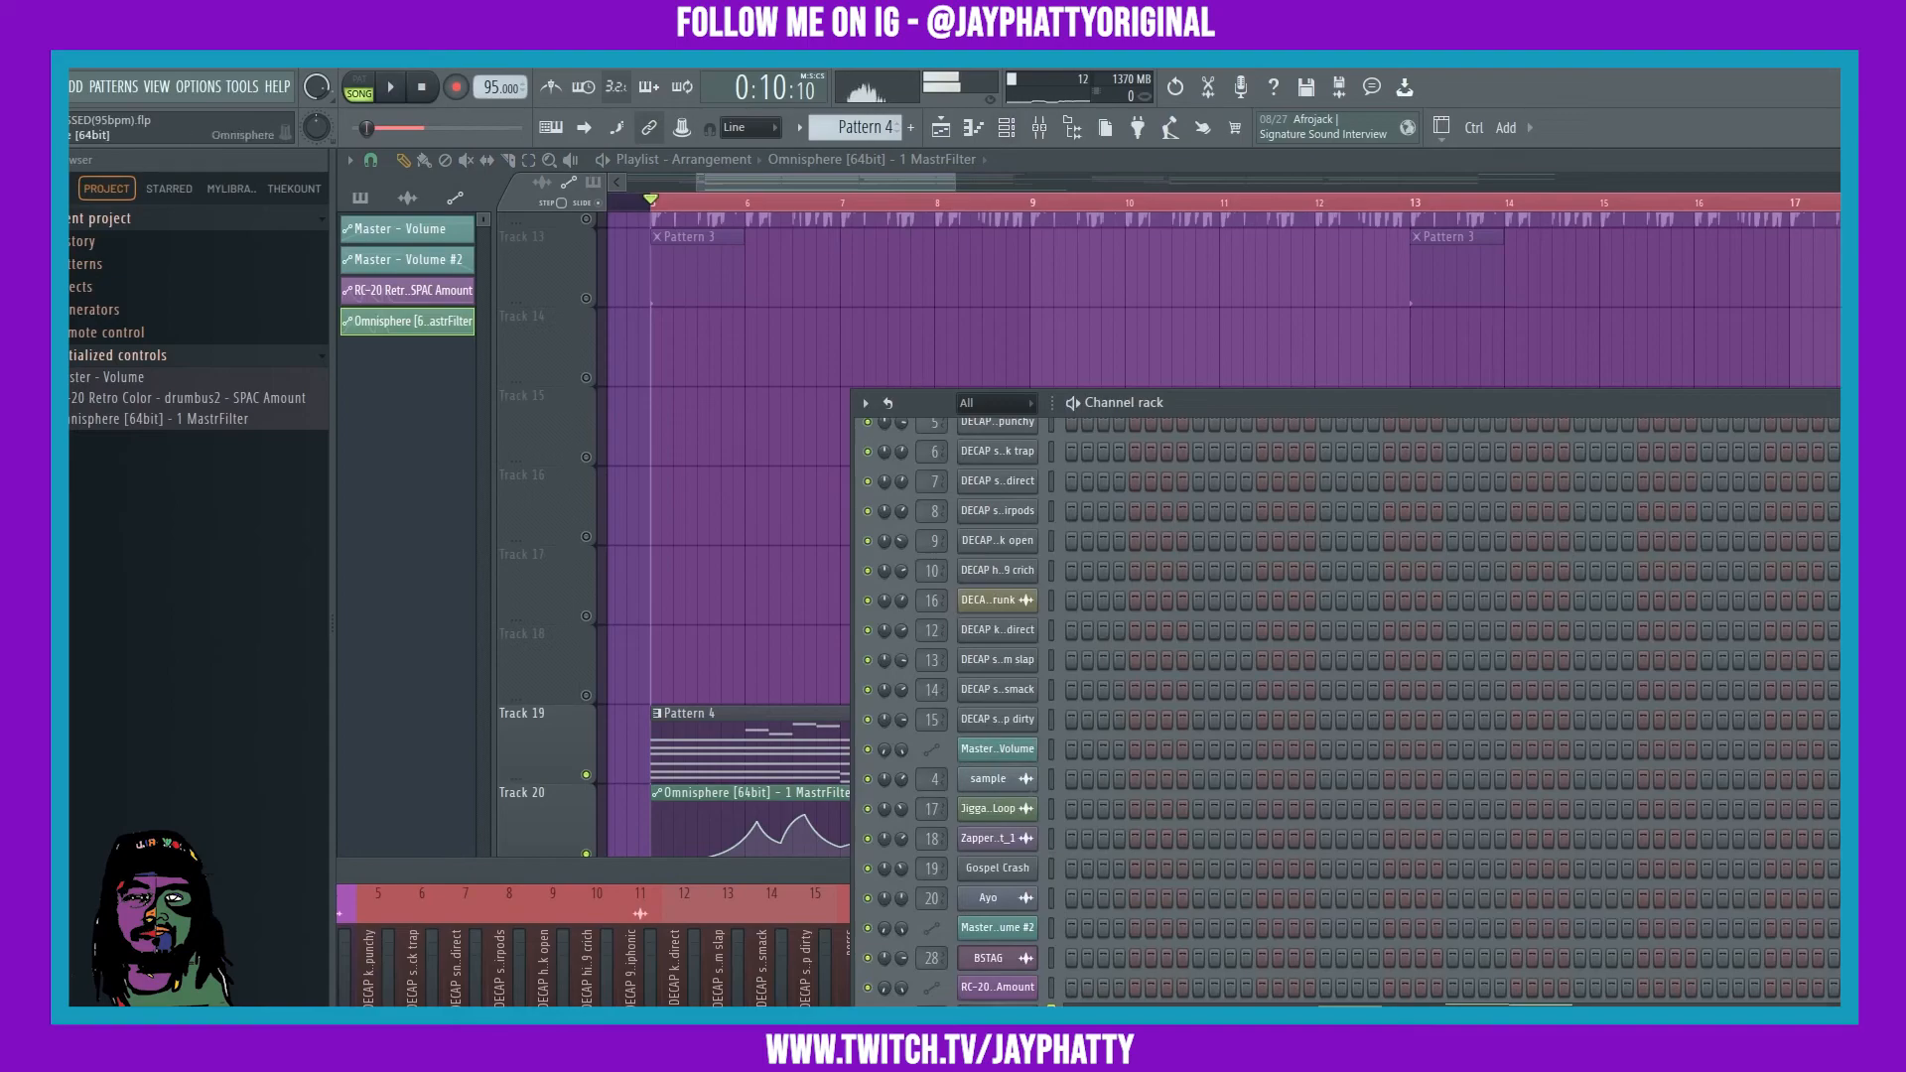
left_click(1000, 1012)
key("space")
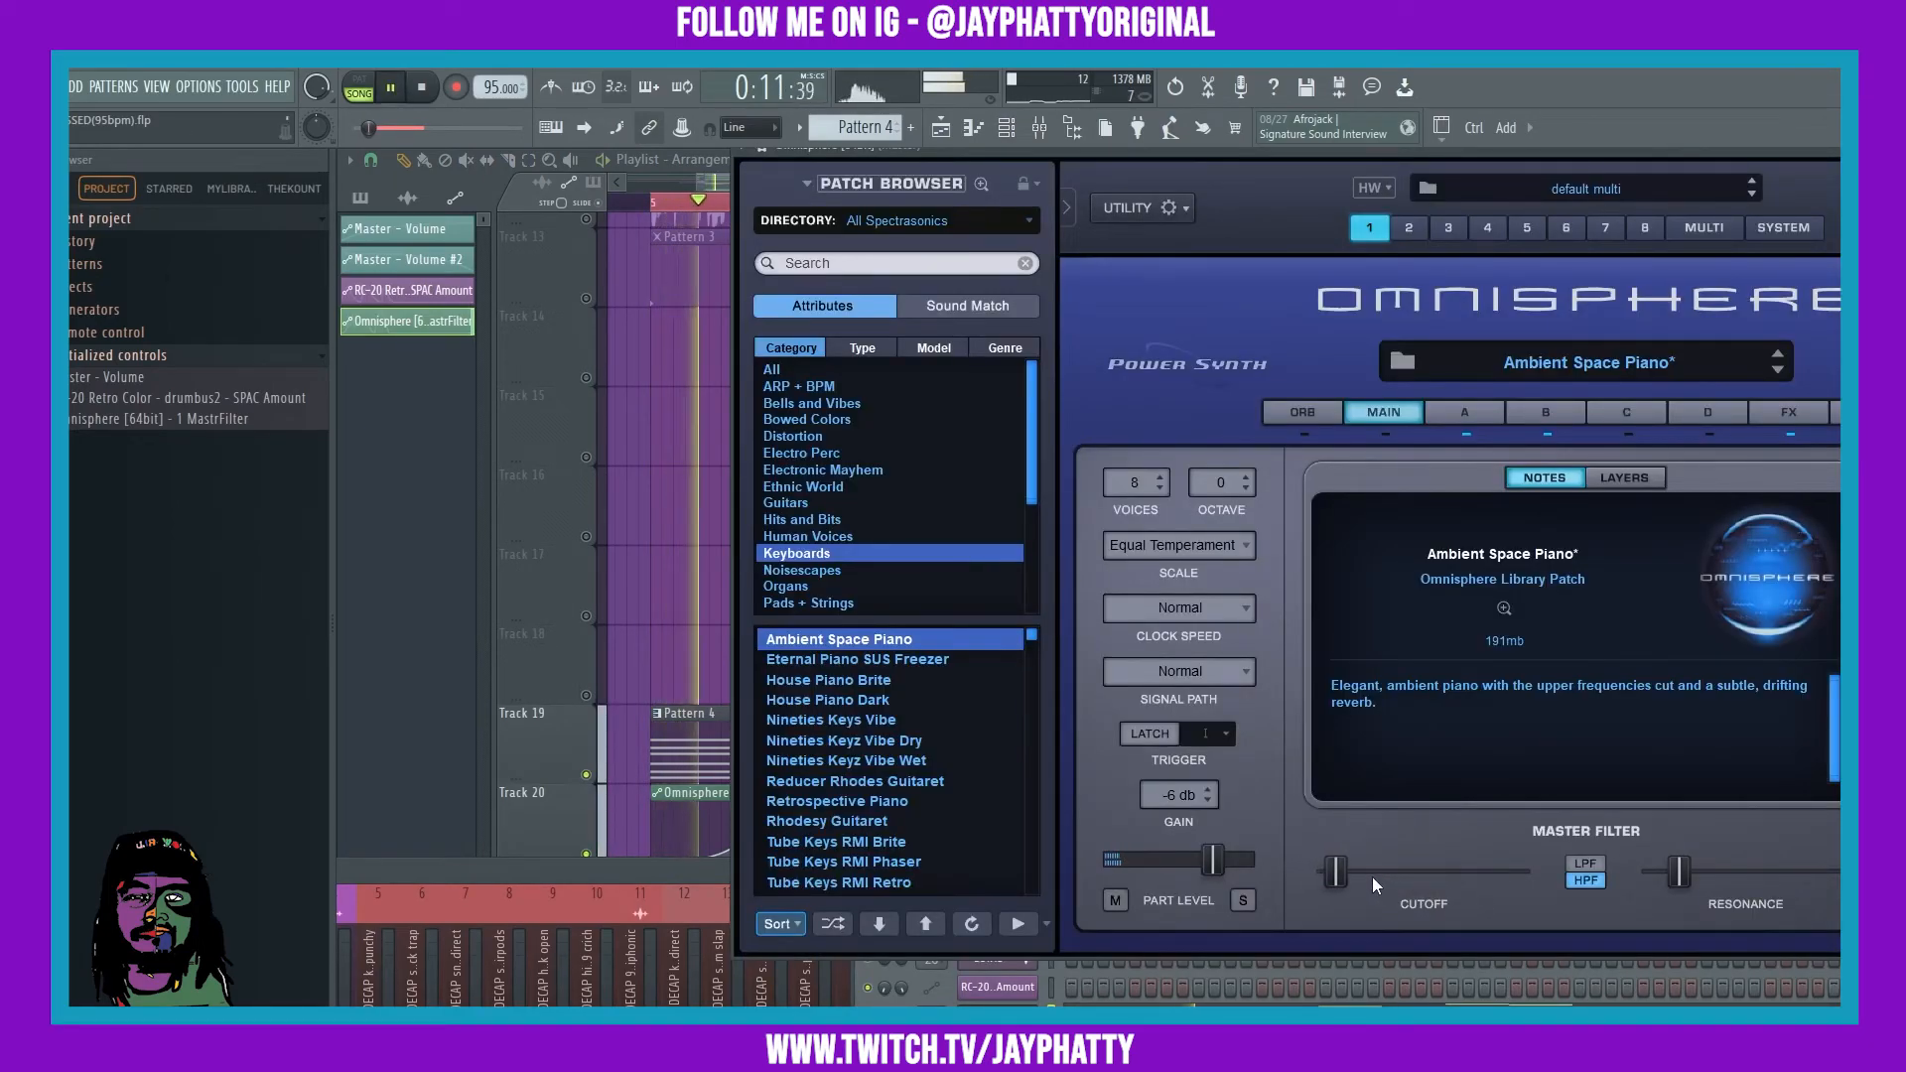
mouse_move(1371, 873)
left_mouse_down()
mouse_move(1454, 873)
mouse_move(1381, 873)
left_mouse_up()
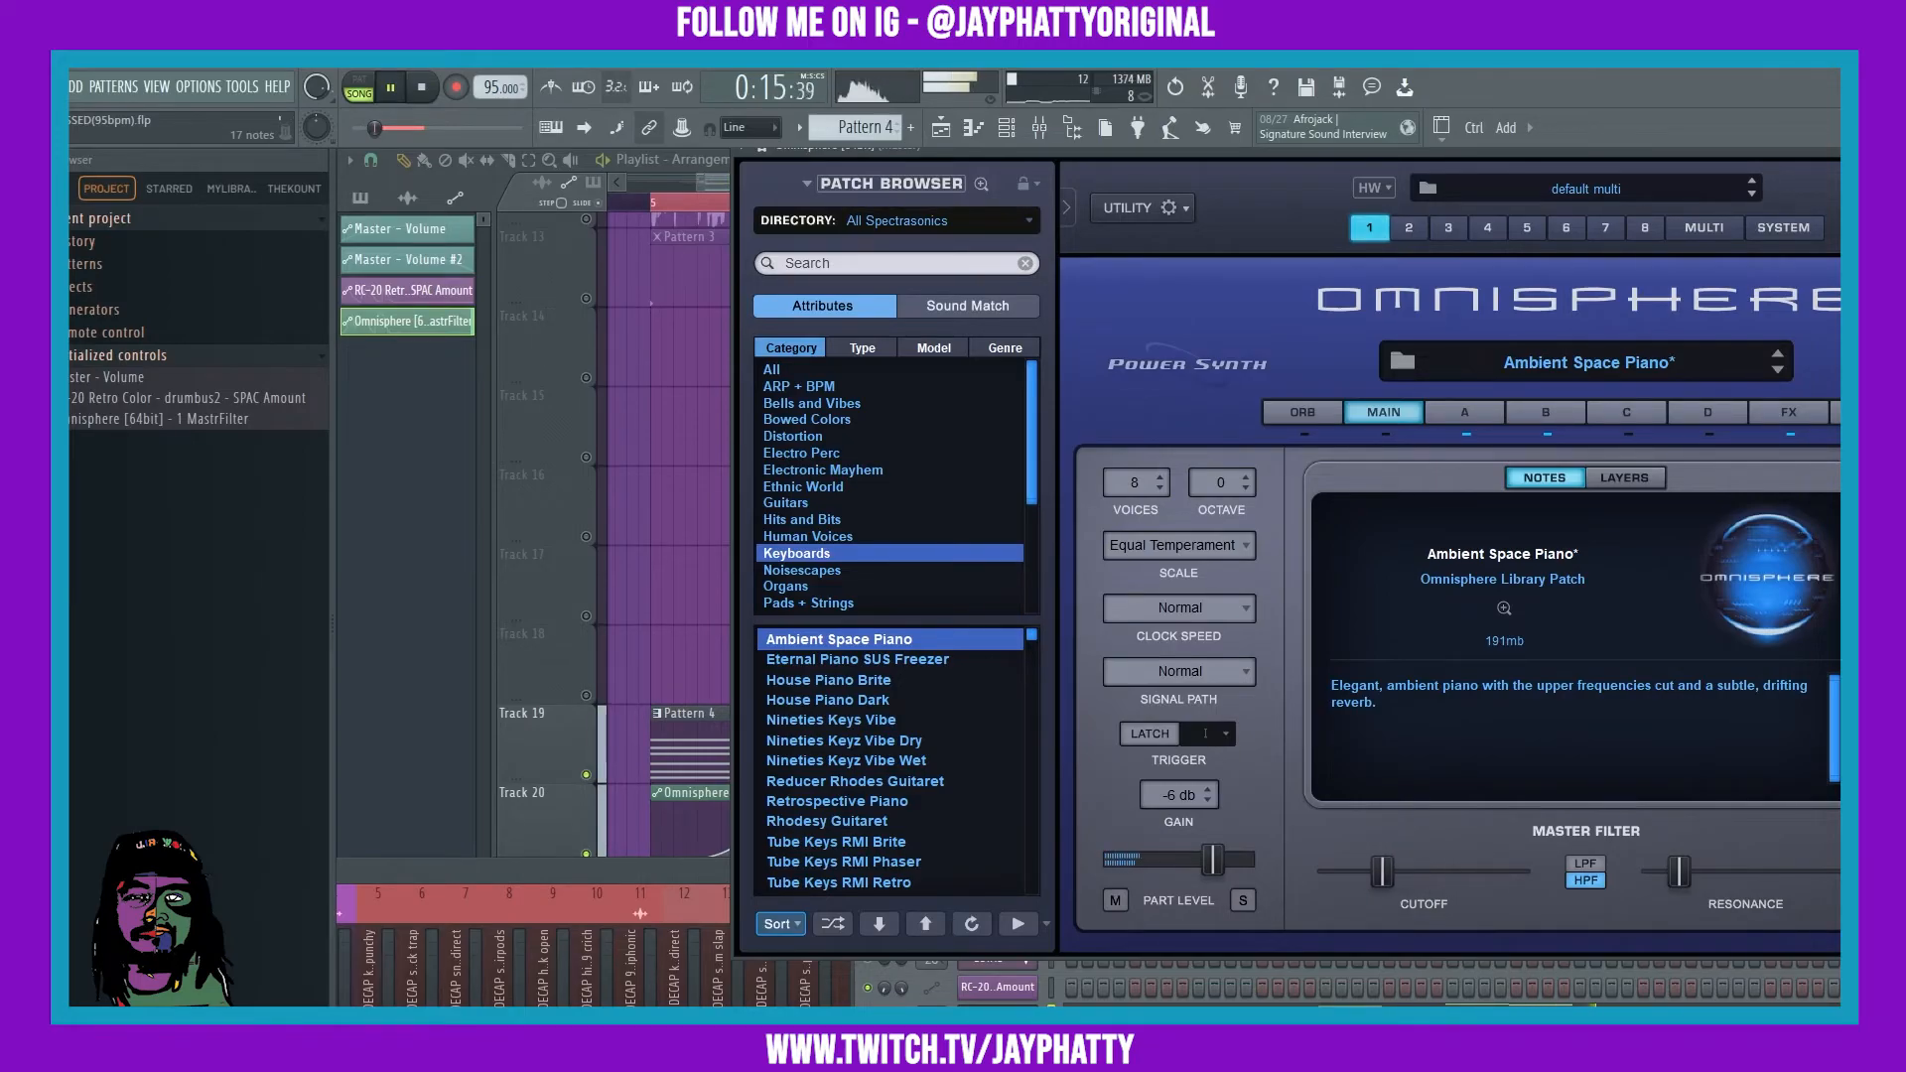